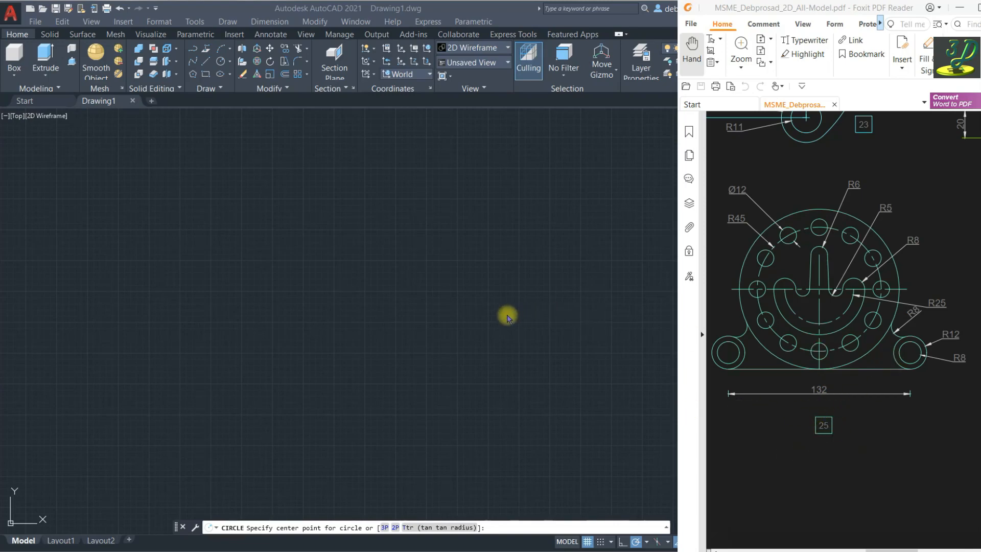
Draw a circle with a radius of 45 in the empty drawing area as the hole pattern's pitch circle
click(456, 317)
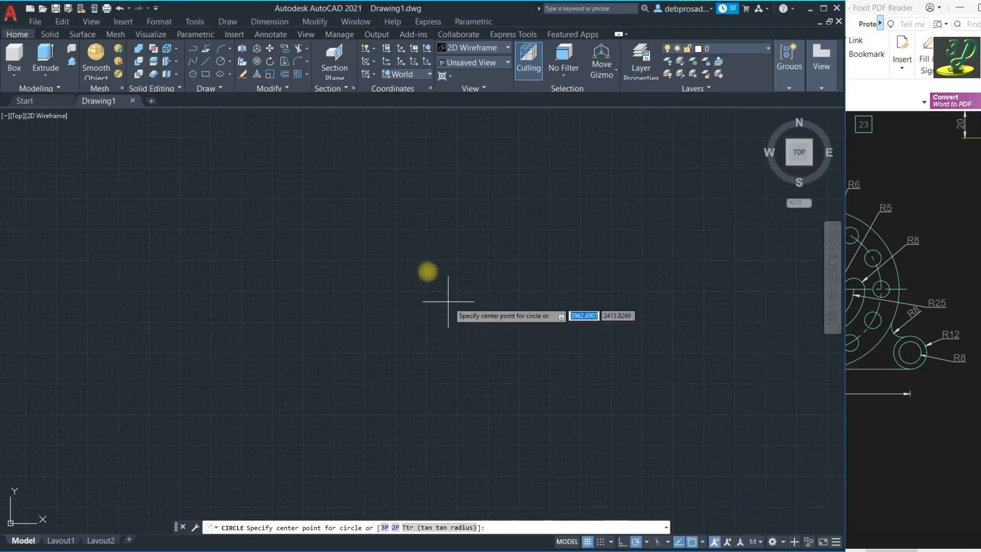
click(220, 64)
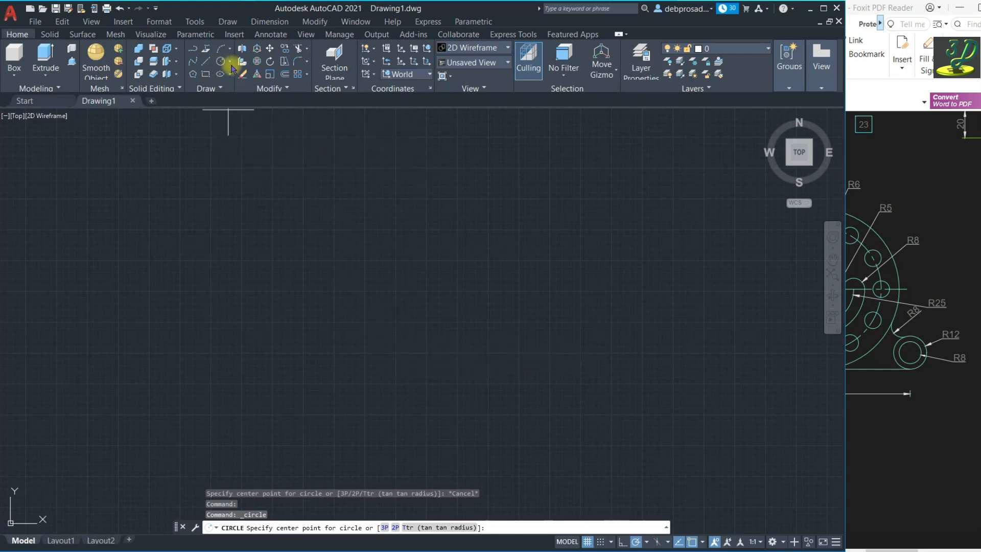
click(383, 355)
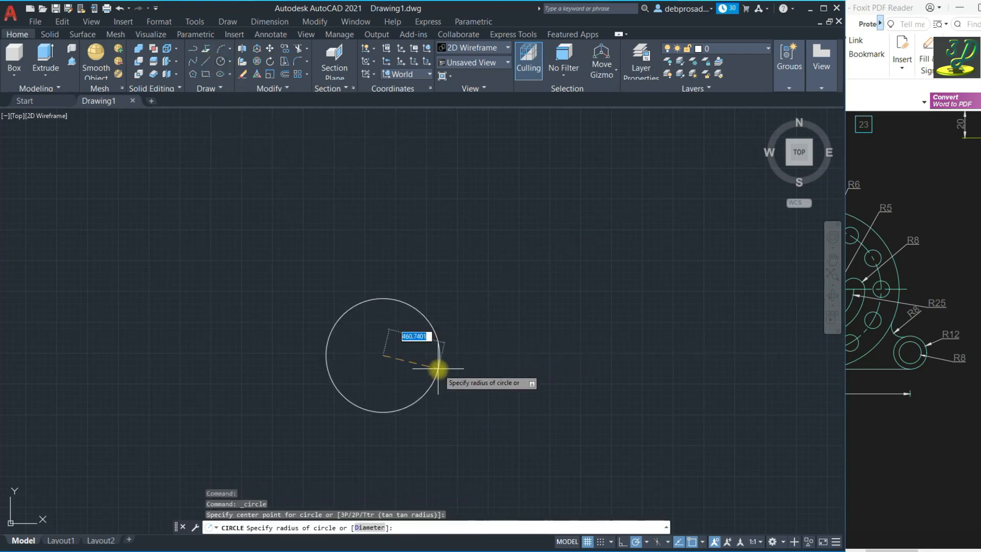
key(Return)
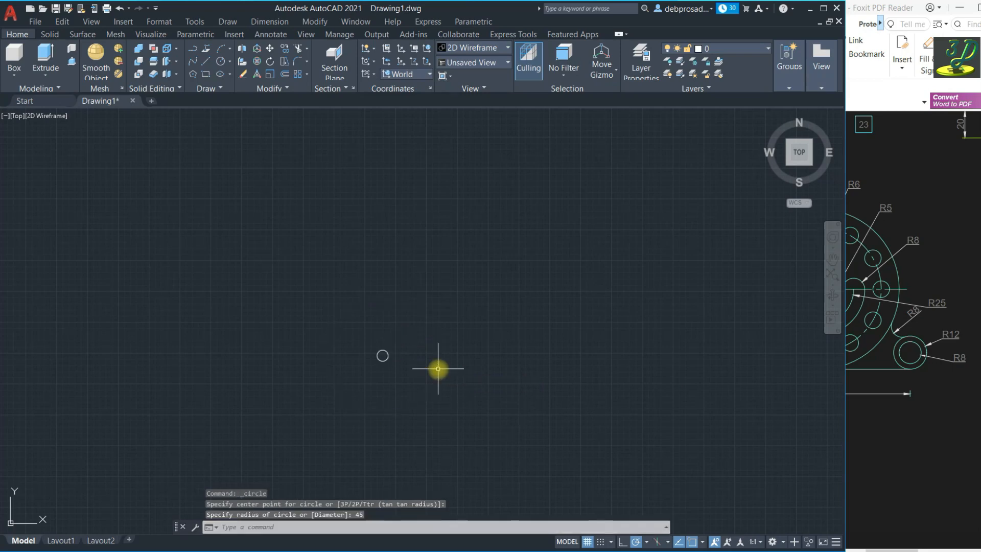
scroll(381, 357, up, 7)
middle_drag(435, 439, 434, 355)
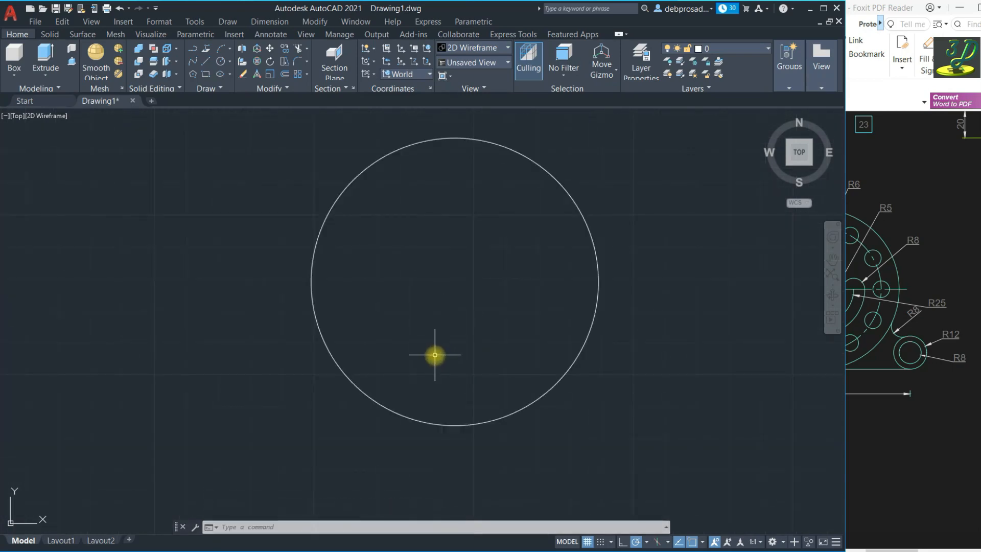
Draw a circle with a radius of 6 centred on the right quadrant of the radius 45 circle
click(223, 62)
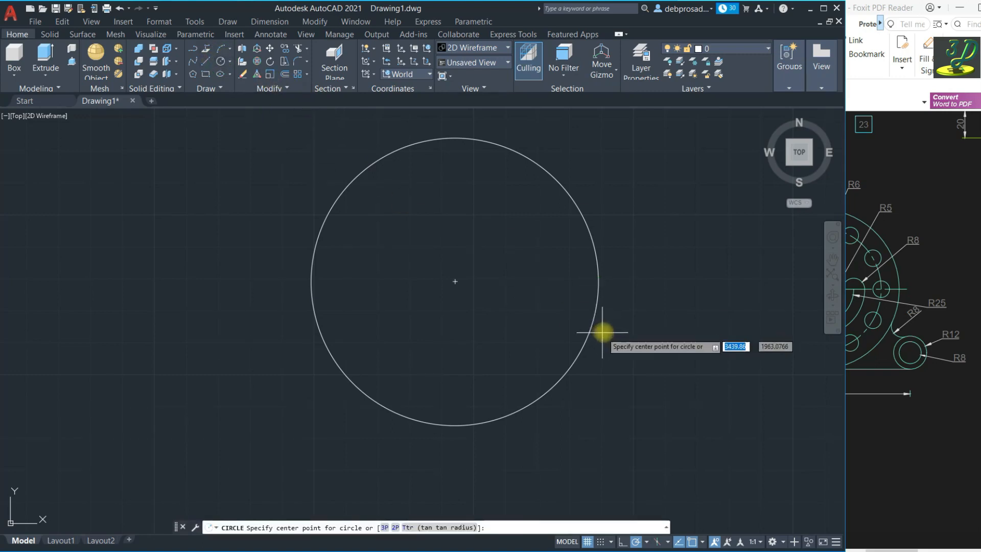
click(598, 282)
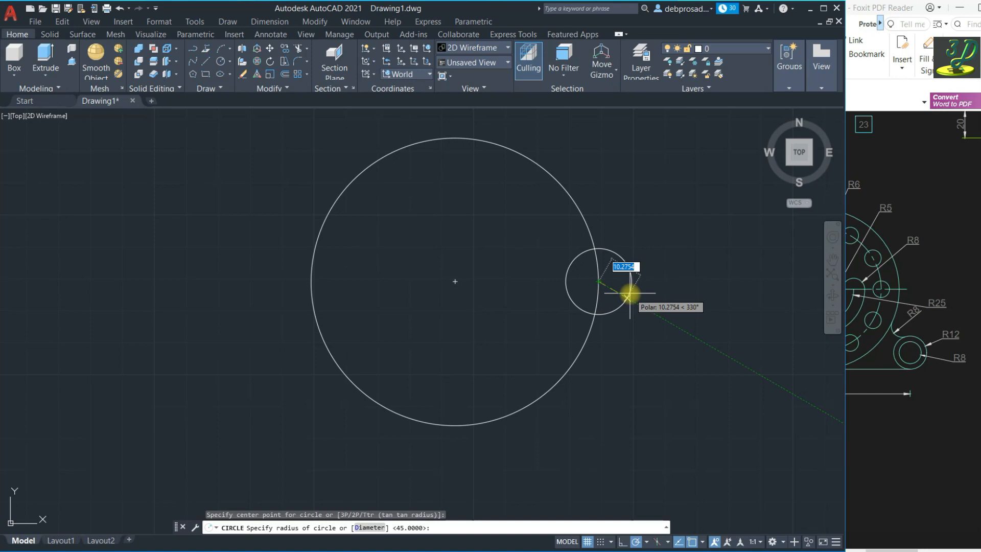
text(6)
key(Return)
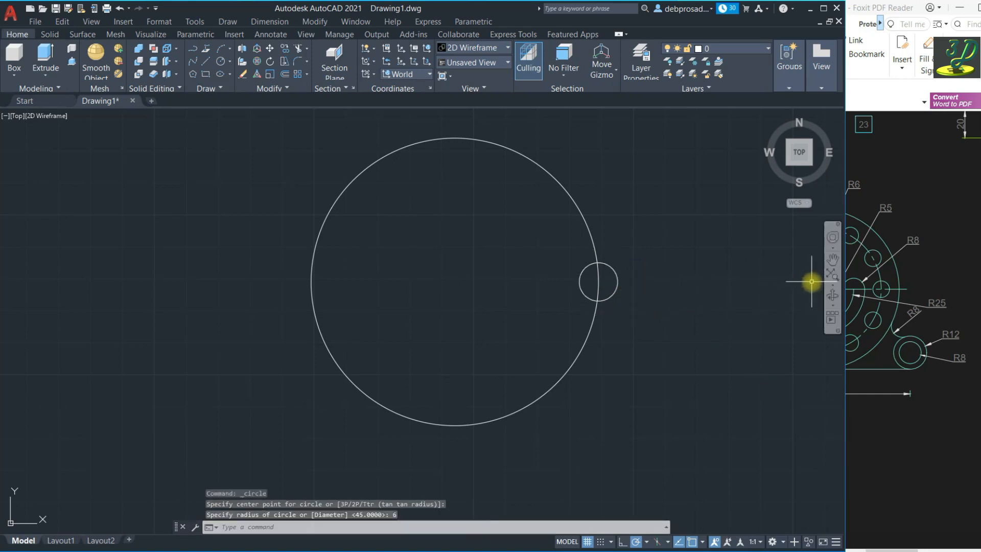
Polar-array the radius 6 circle around the centre of the radius 45 circle with 12 items
click(939, 275)
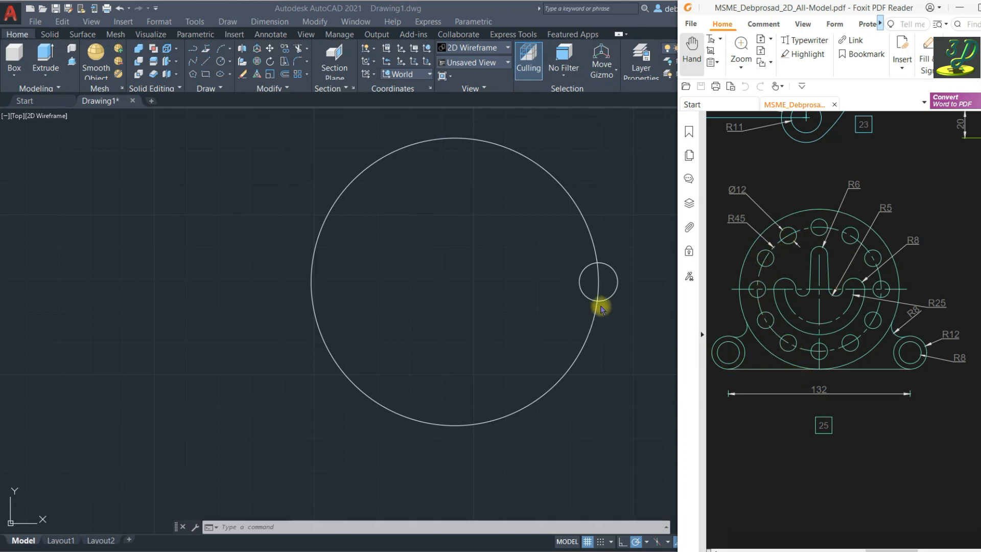
click(619, 289)
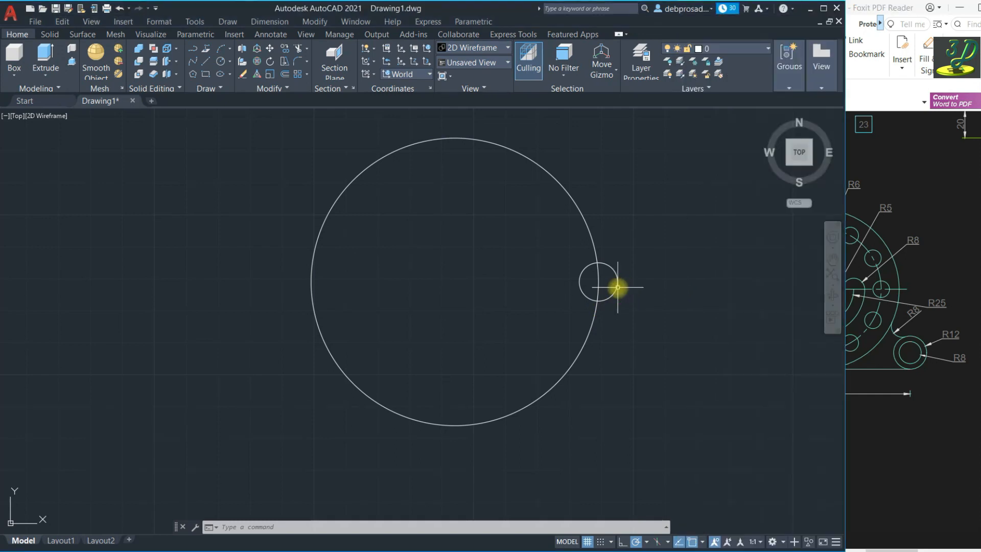
click(308, 74)
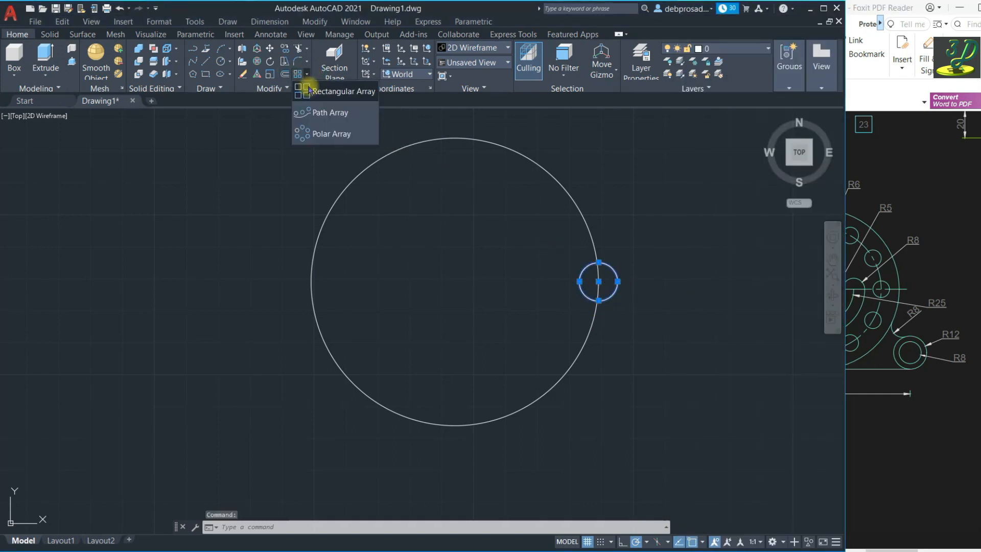
click(329, 125)
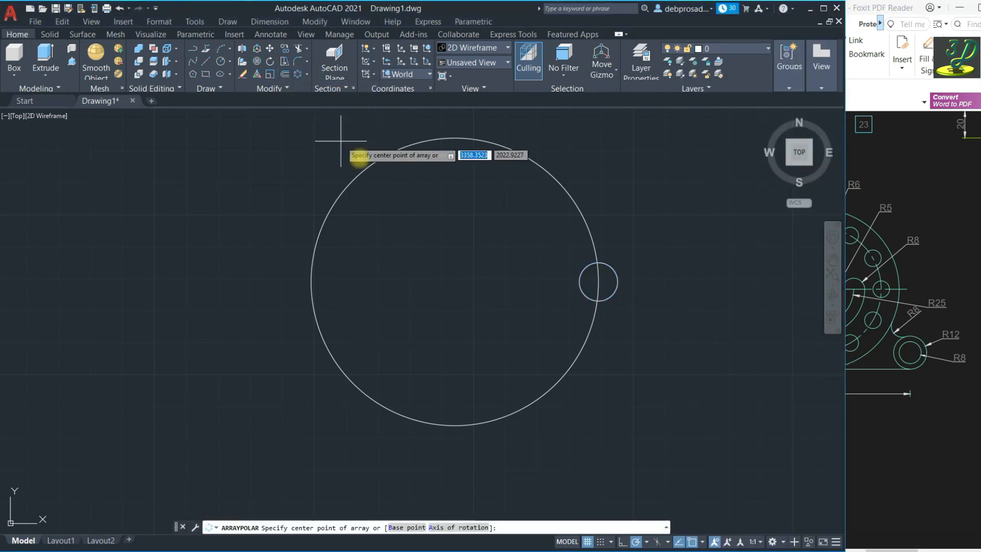
click(454, 281)
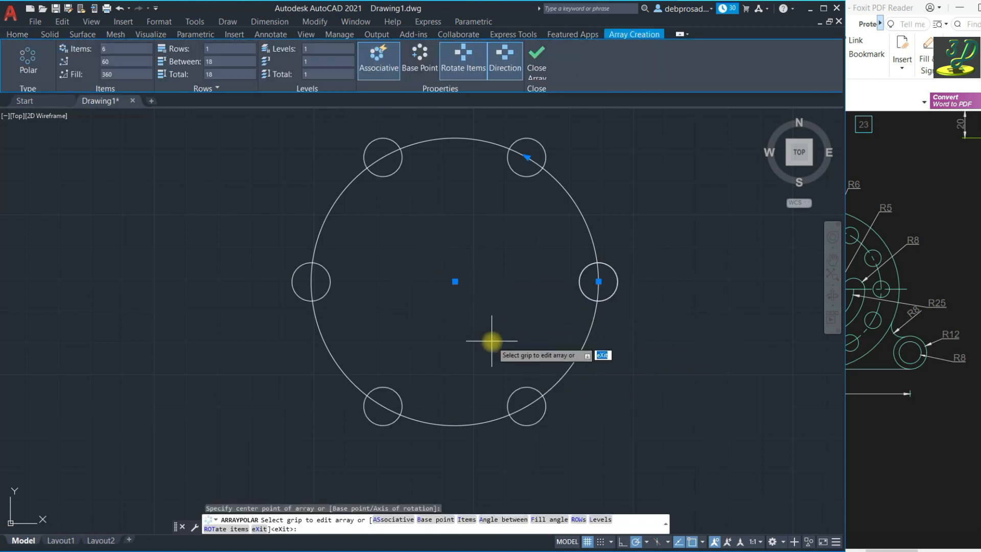
click(117, 50)
text(12)
key(Return)
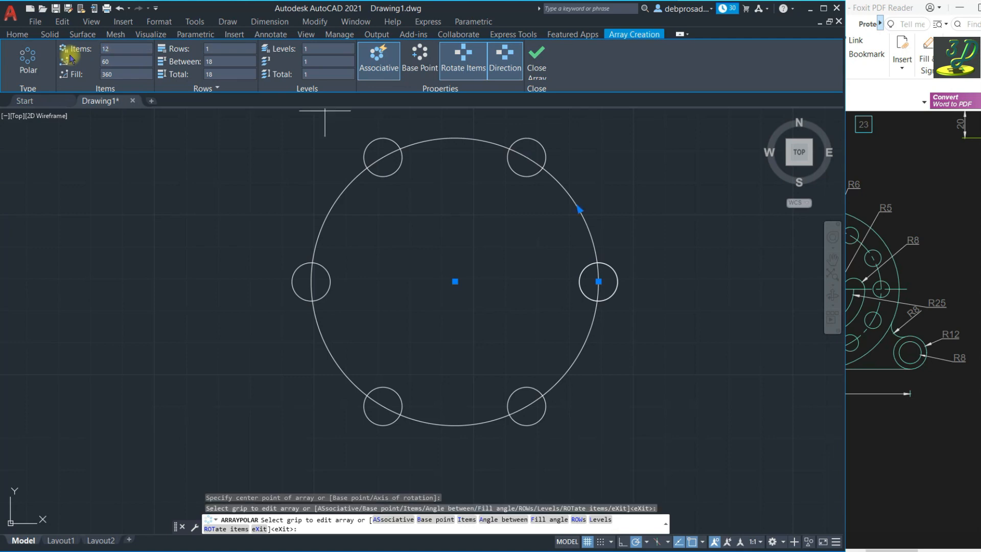
click(537, 60)
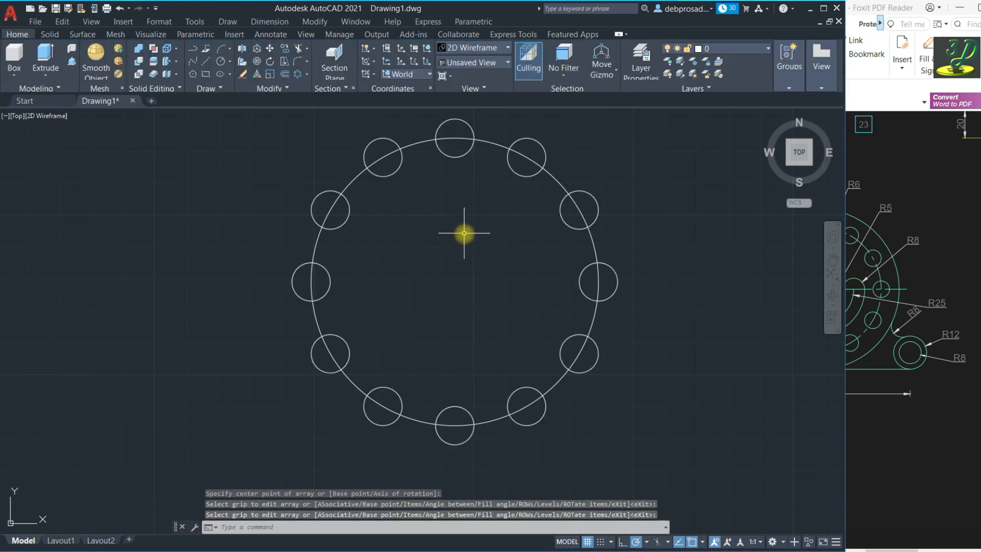
Draw a circle with a radius of 25 concentric with the radius 45 circle
click(946, 284)
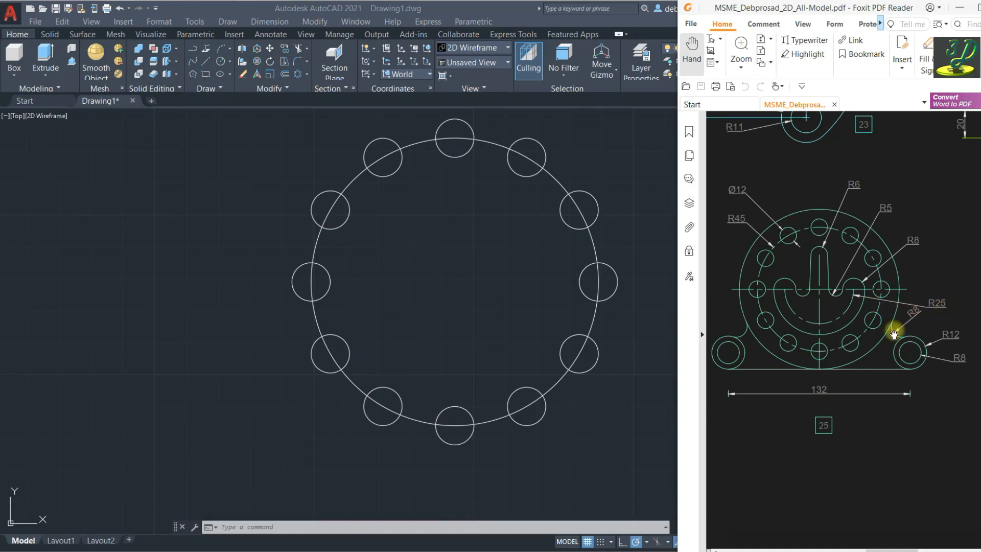
click(223, 71)
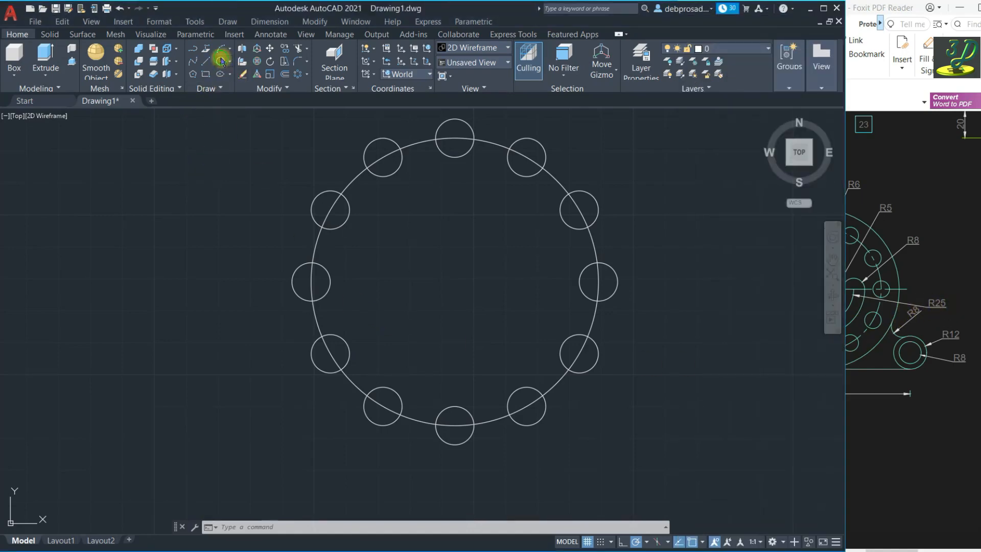
click(221, 60)
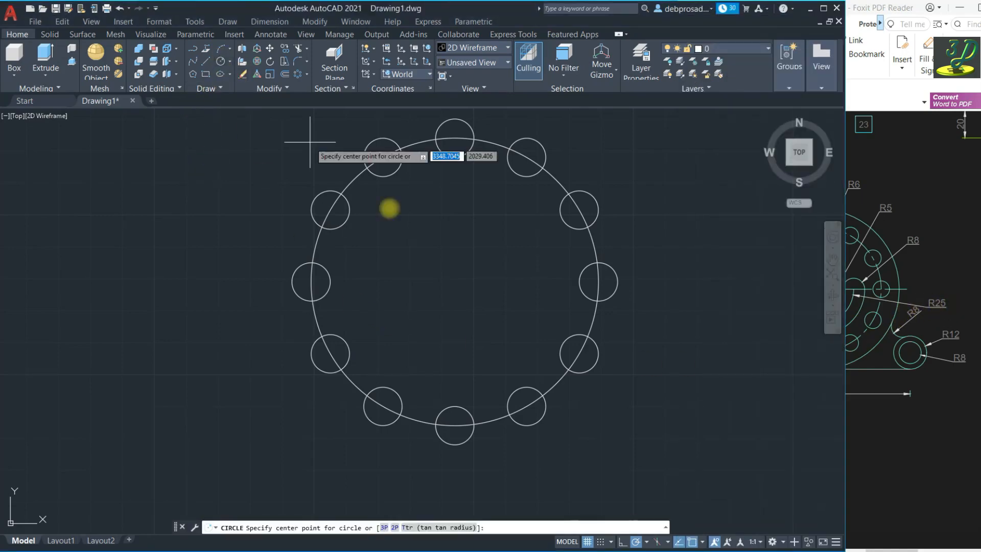
click(455, 282)
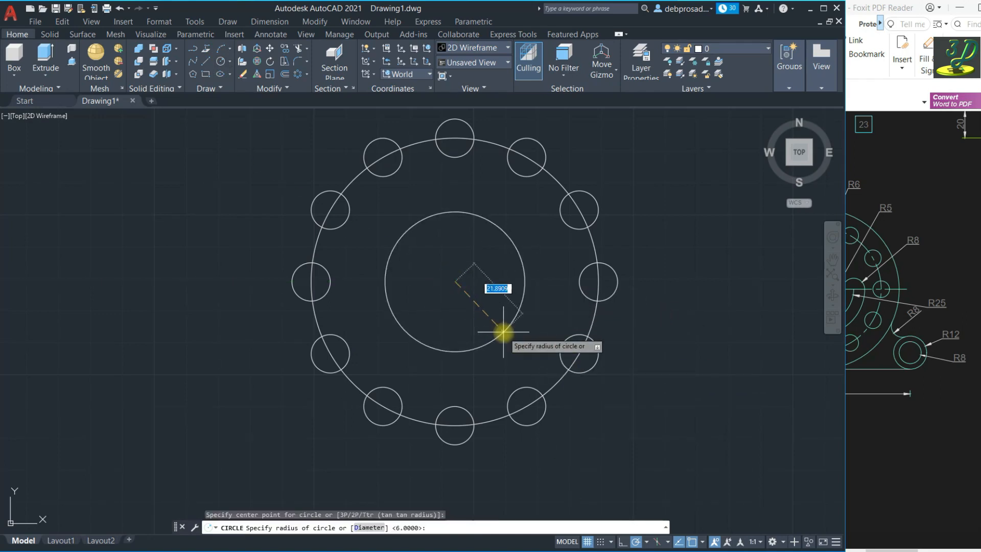
key(Return)
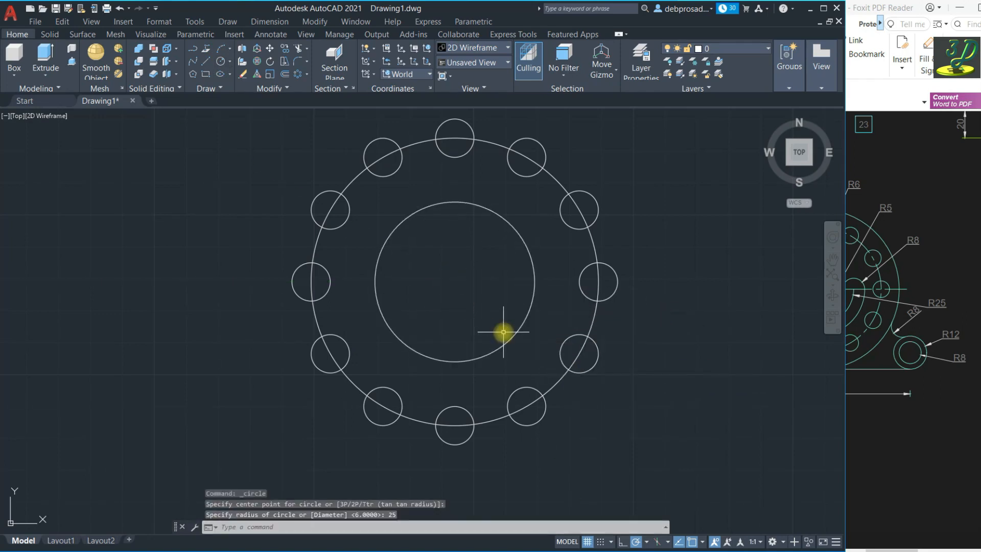
Draw a circle with a radius of 8 centred on the right quadrant of the radius 25 circle
click(930, 288)
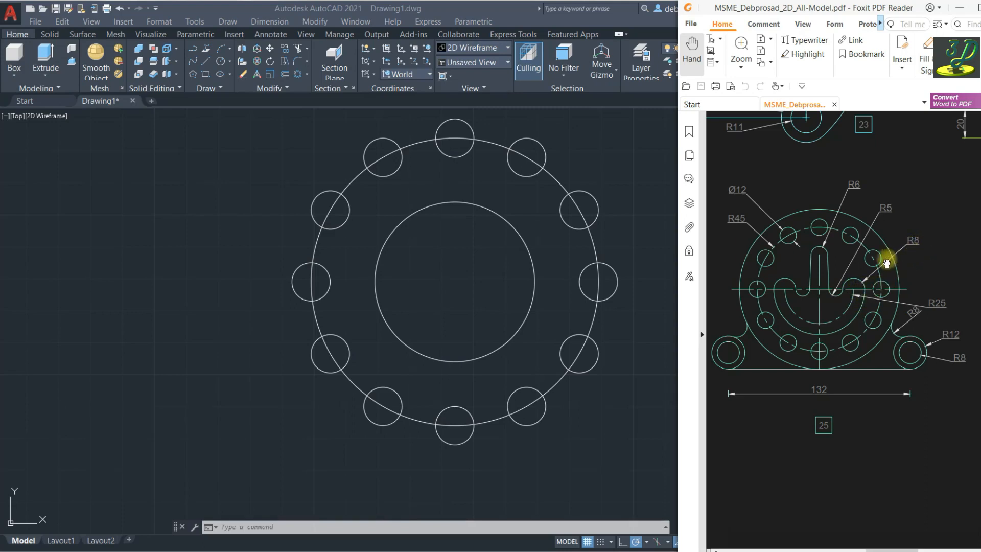
click(220, 65)
click(535, 281)
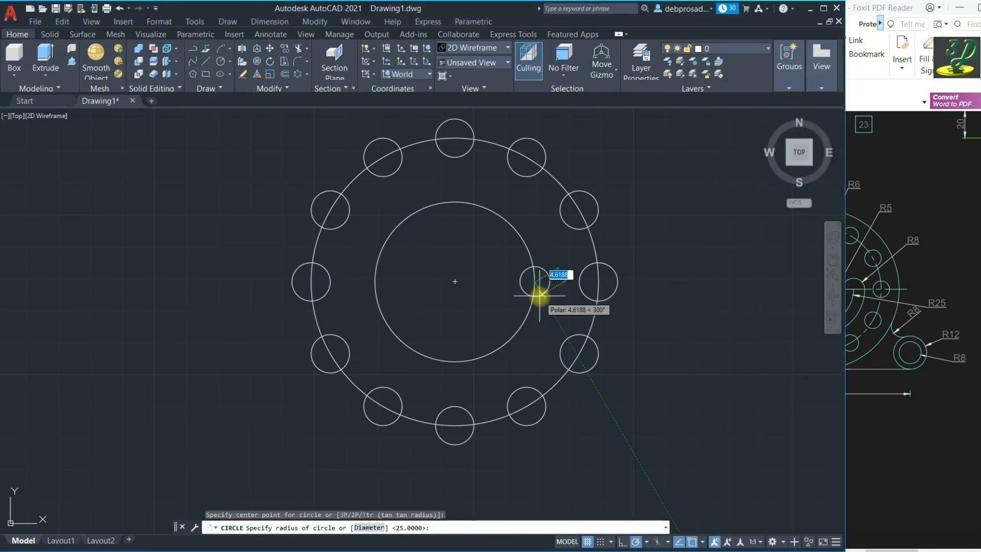
text(8)
key(Return)
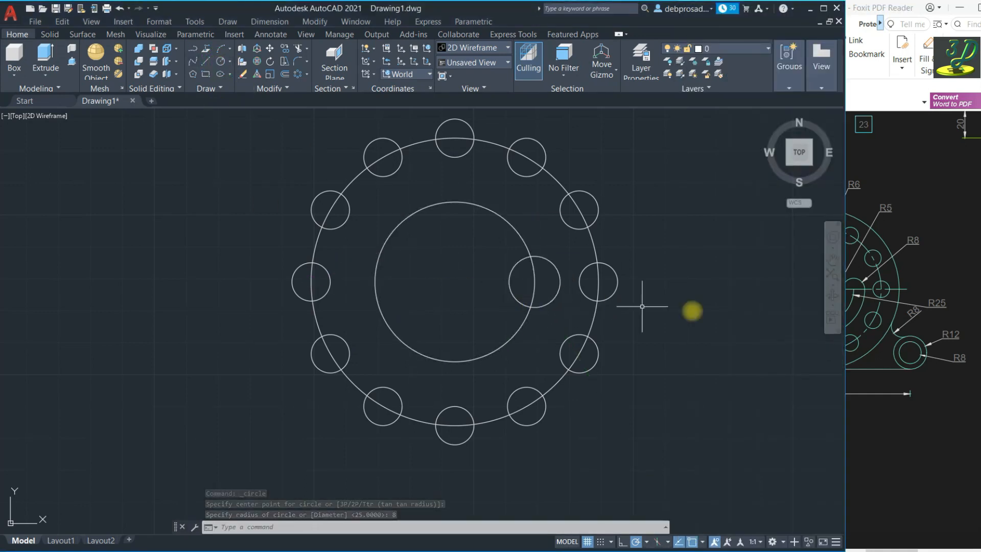
Mirror the radius 8 circle about the vertical axis through the pattern's centre, keeping the source circle
click(876, 279)
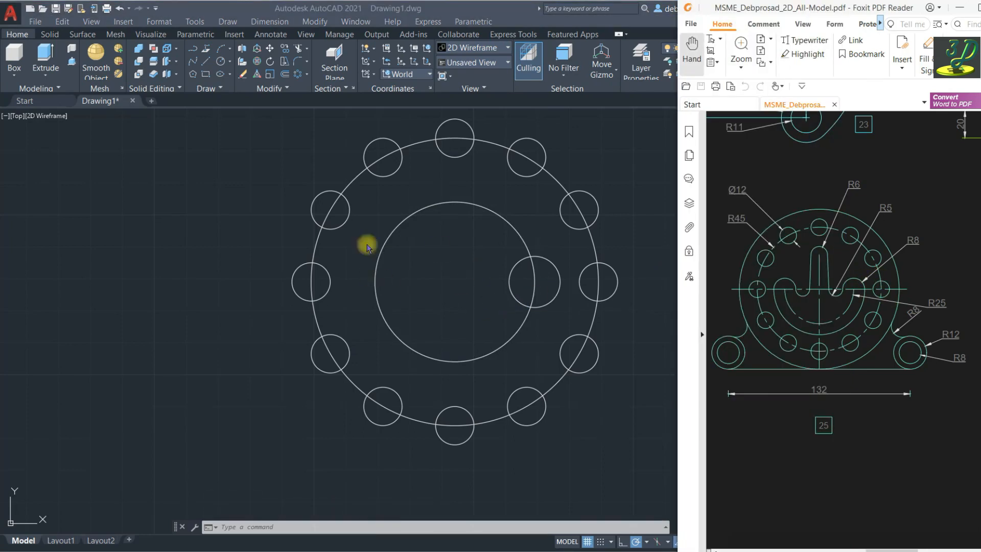
click(466, 301)
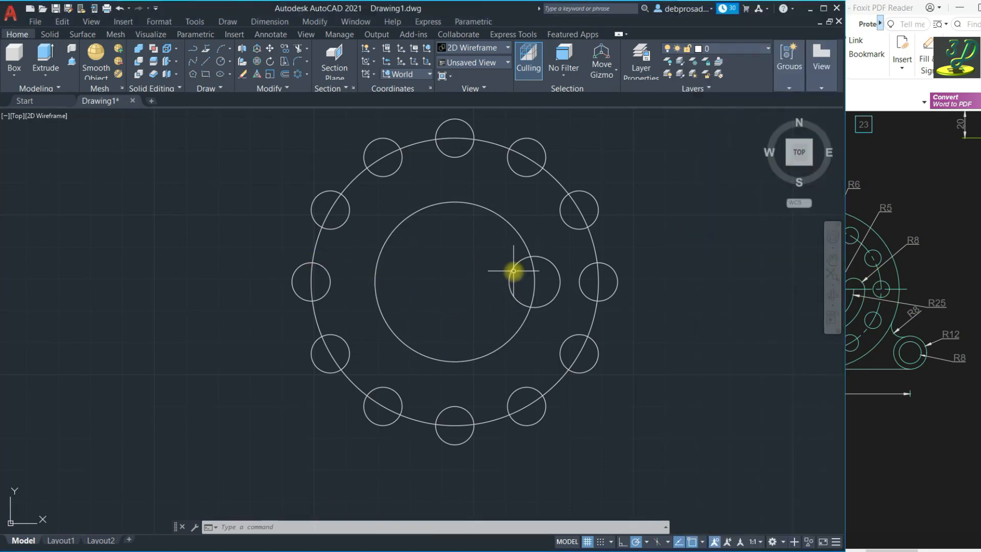
click(511, 271)
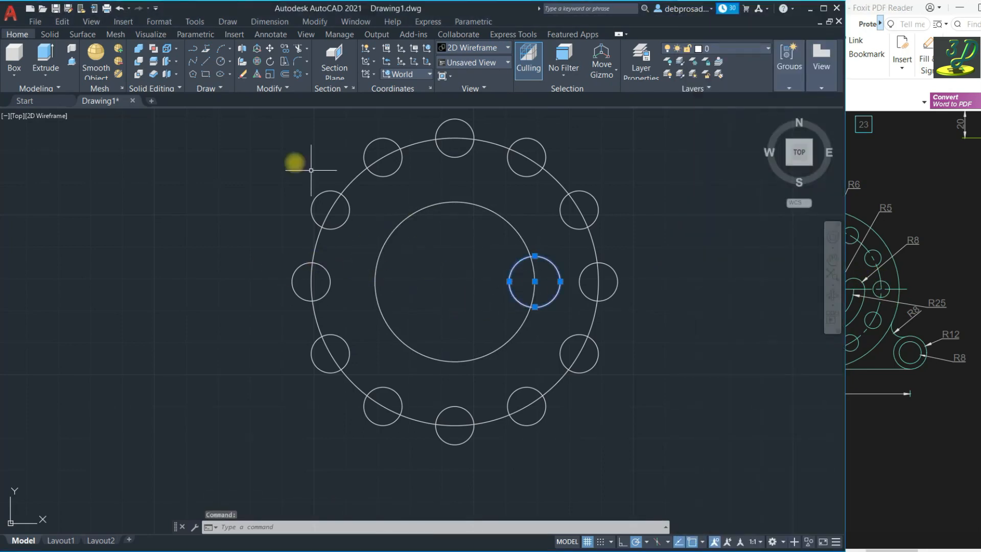
click(294, 91)
click(296, 100)
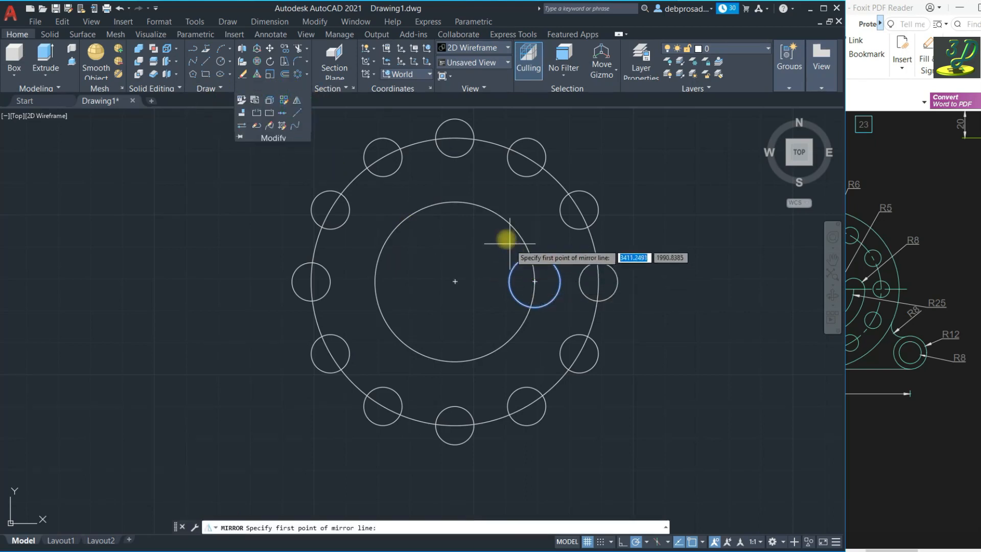
click(456, 288)
click(457, 226)
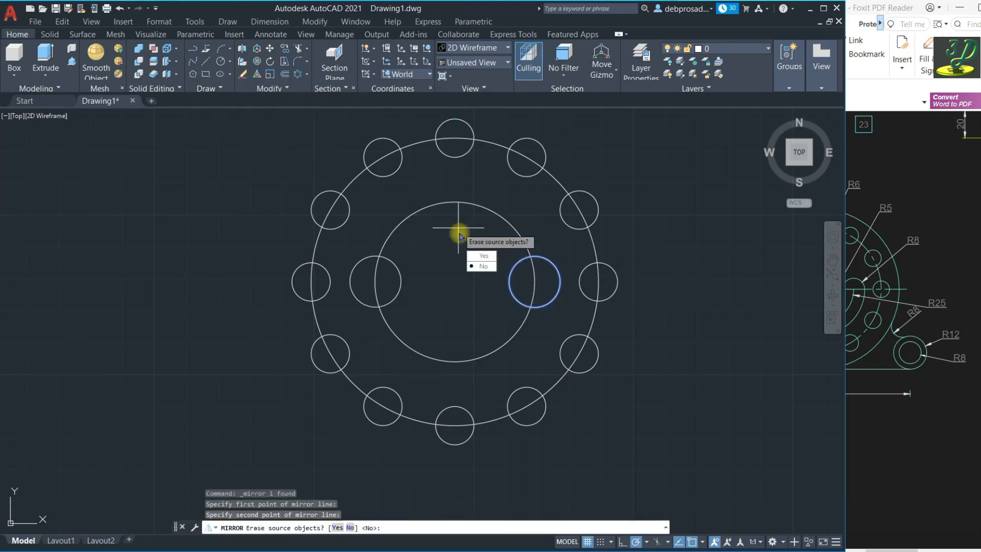
click(485, 267)
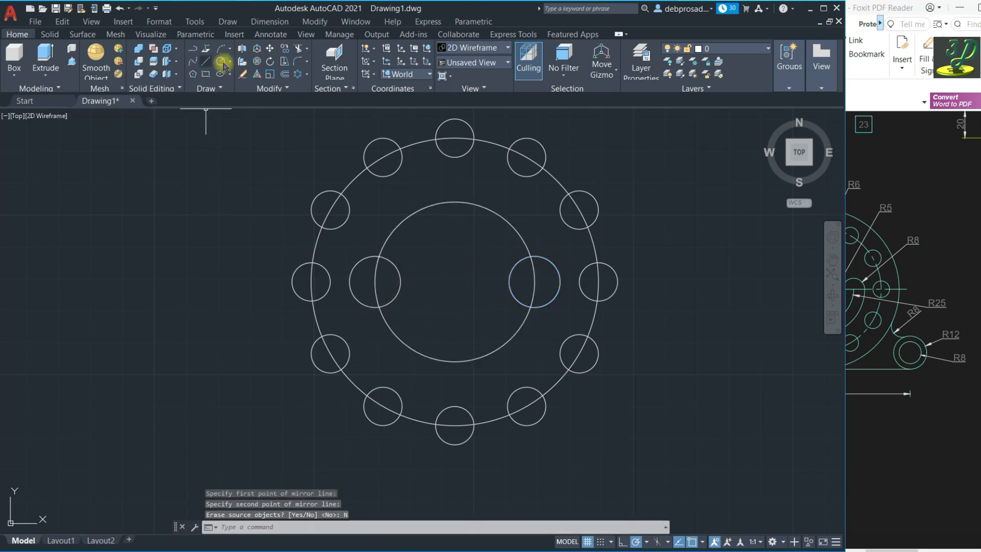
Draw a horizontal line connecting the centres of the two radius 8 circles
click(206, 61)
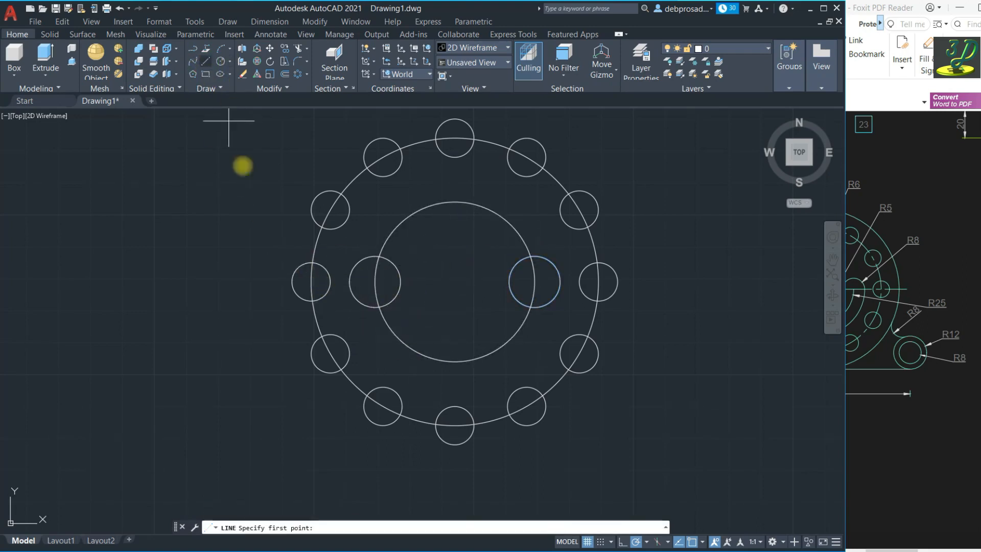
click(375, 281)
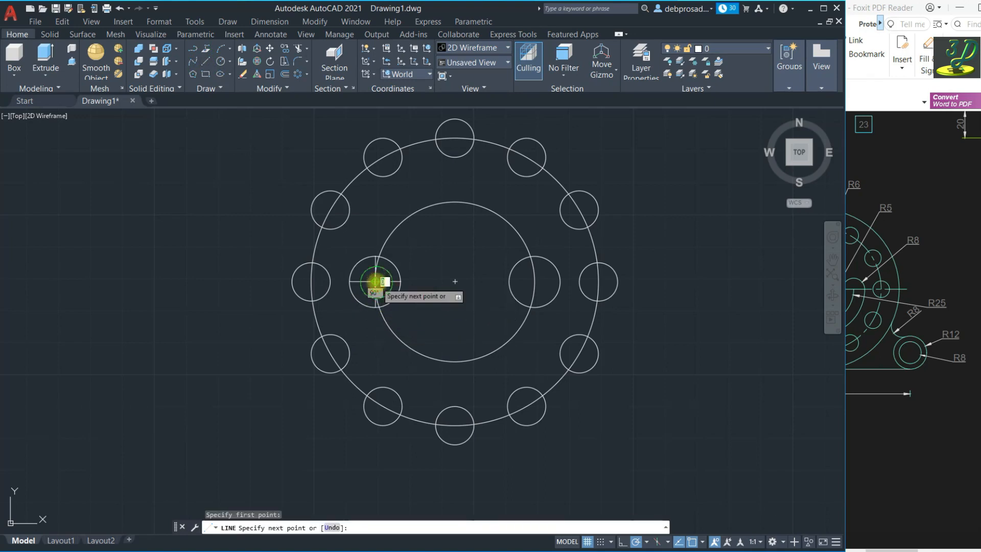
click(534, 282)
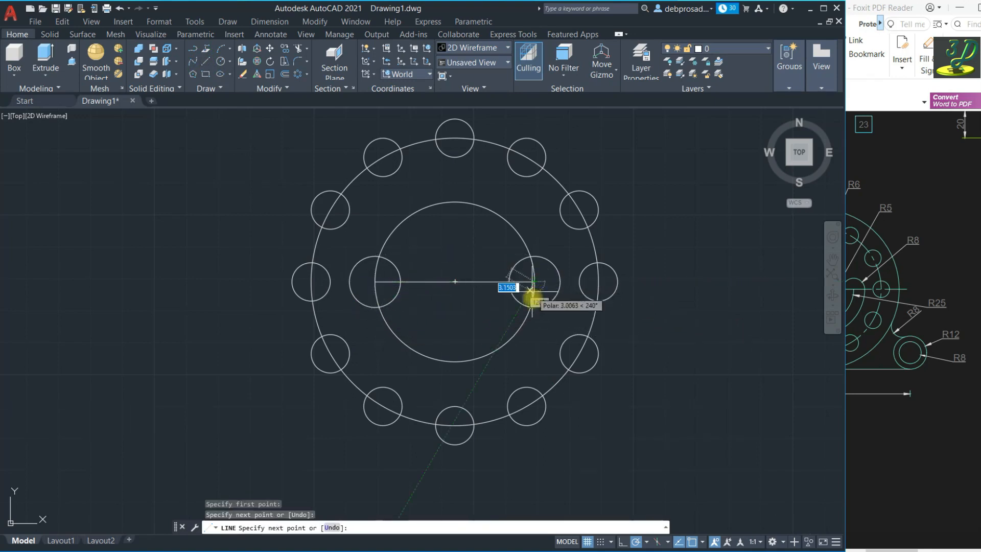
key(space)
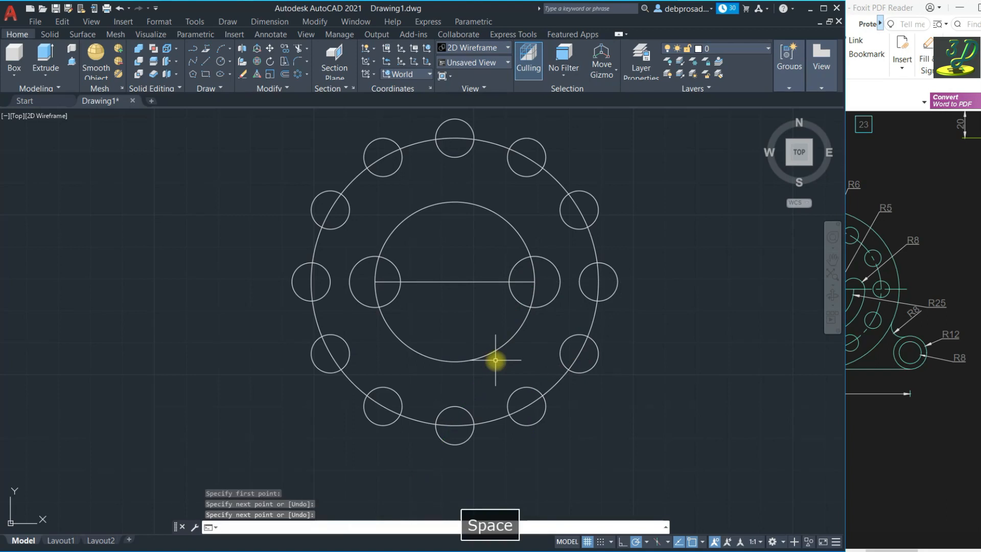
Trim away the upper half of the radius 25 circle, using the horizontal line as the cutting edge
click(477, 302)
click(458, 243)
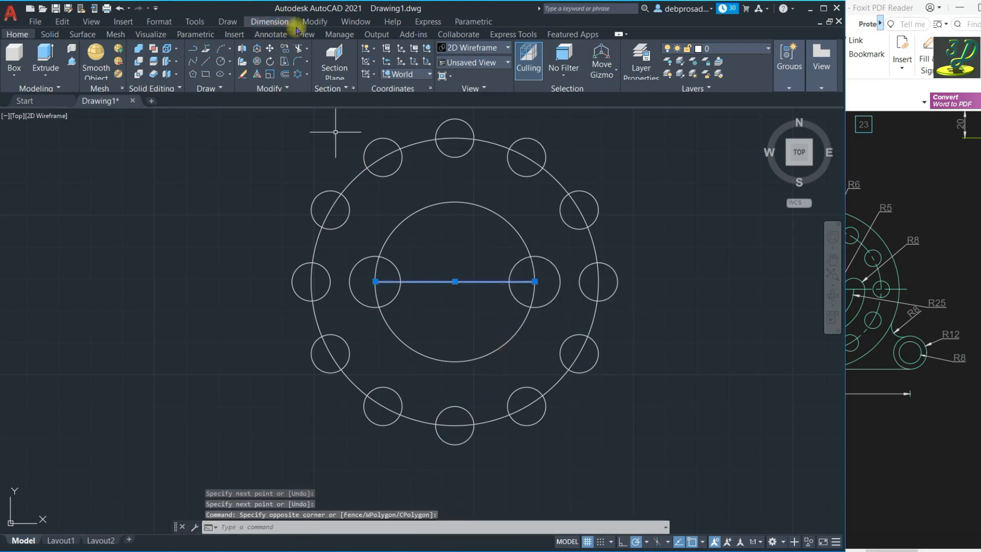
text(tr)
key(space)
drag(449, 246, 433, 181)
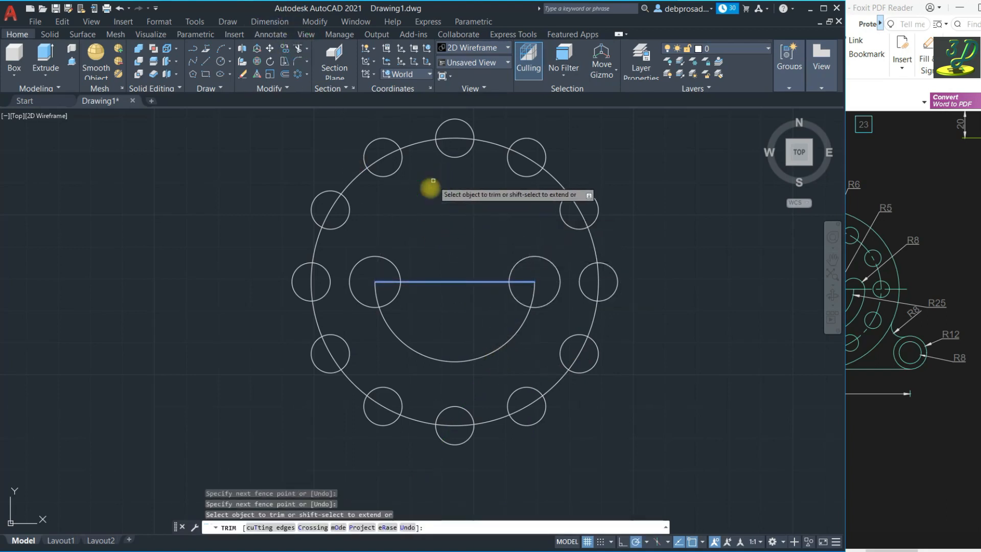
Offset the lower radius 25 semicircle outward by 8
key(Escape)
key(Escape)
key(Escape)
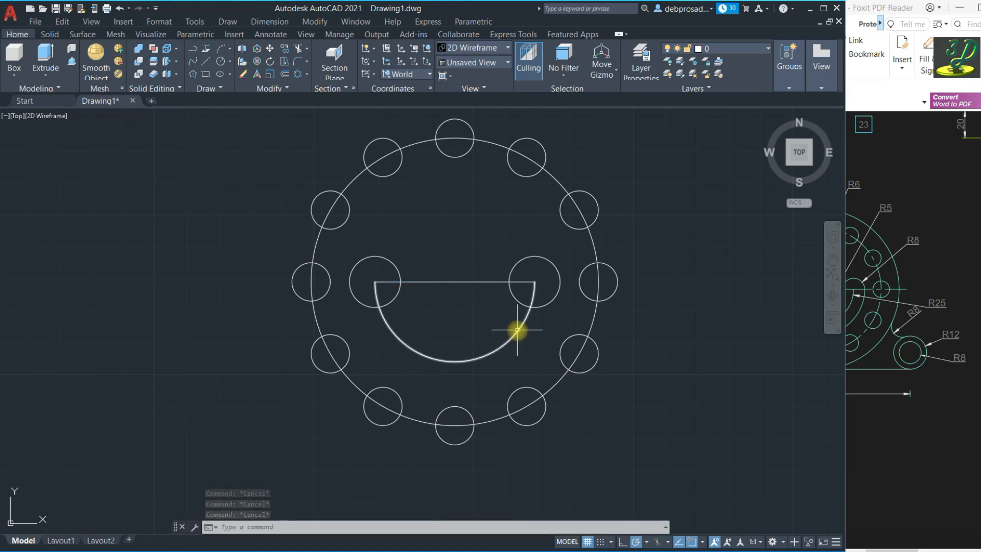
click(285, 75)
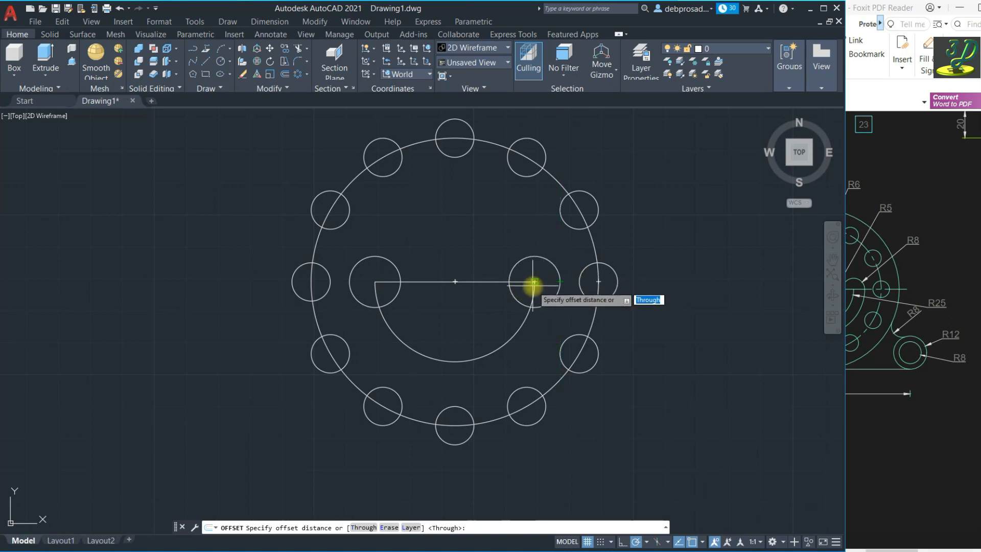
text(8)
key(Return)
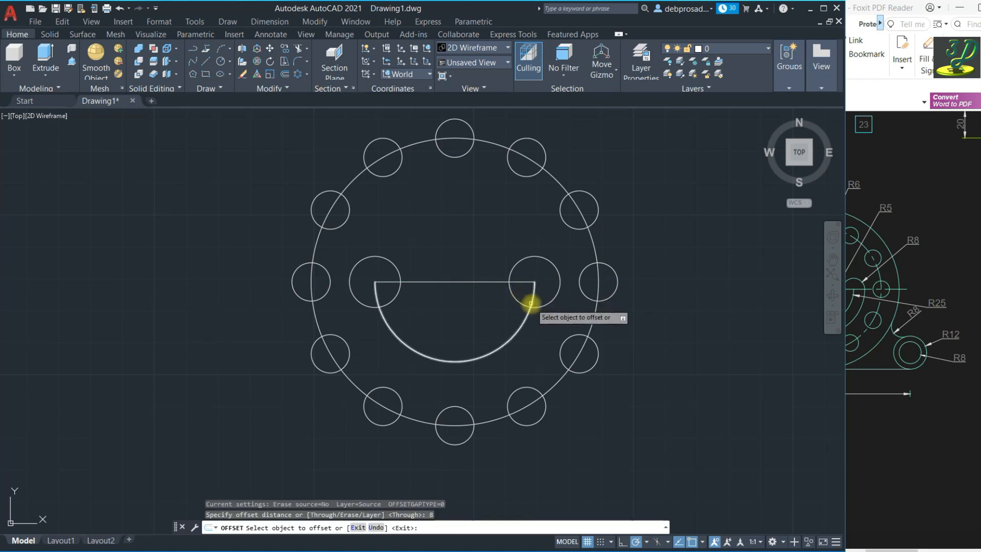
click(528, 314)
click(543, 338)
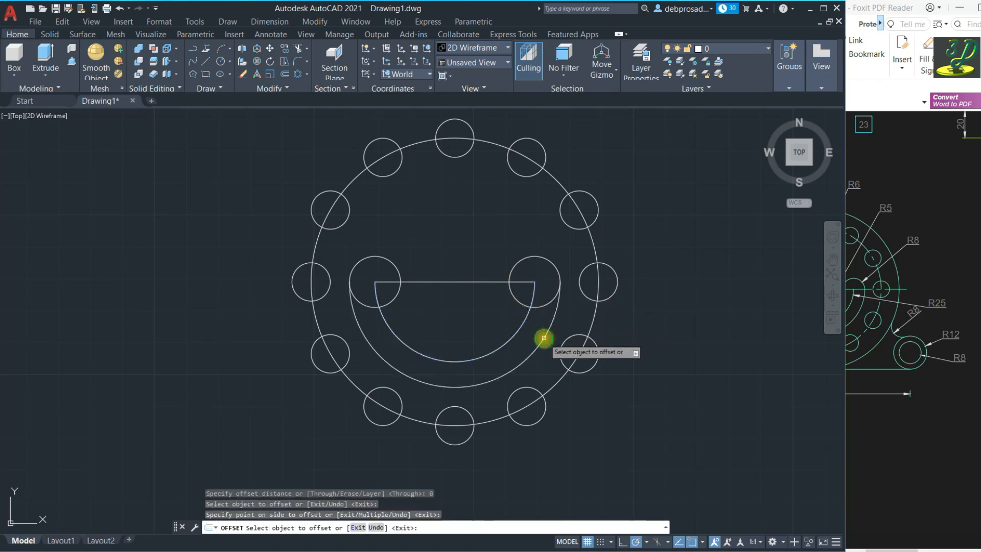
key(Escape)
key(Escape)
key(Escape)
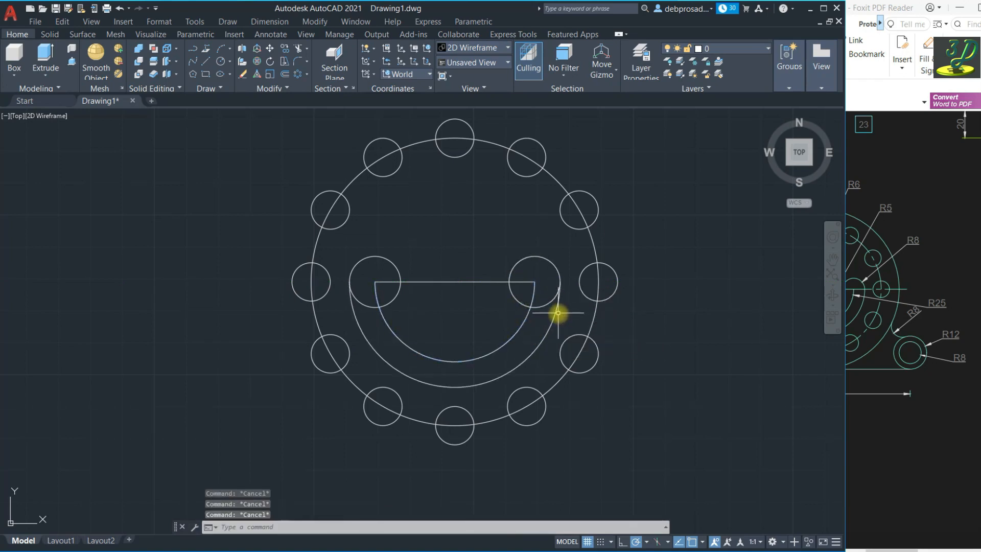
Trim away the lower halves of both radius 8 circles, using the outer offset arc and the horizontal line as cutting edges
click(559, 311)
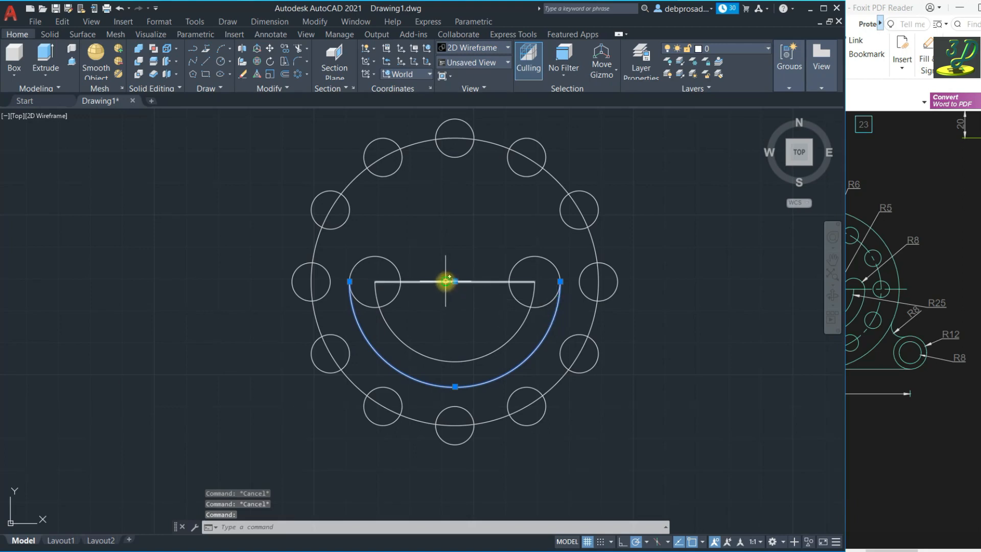
click(299, 49)
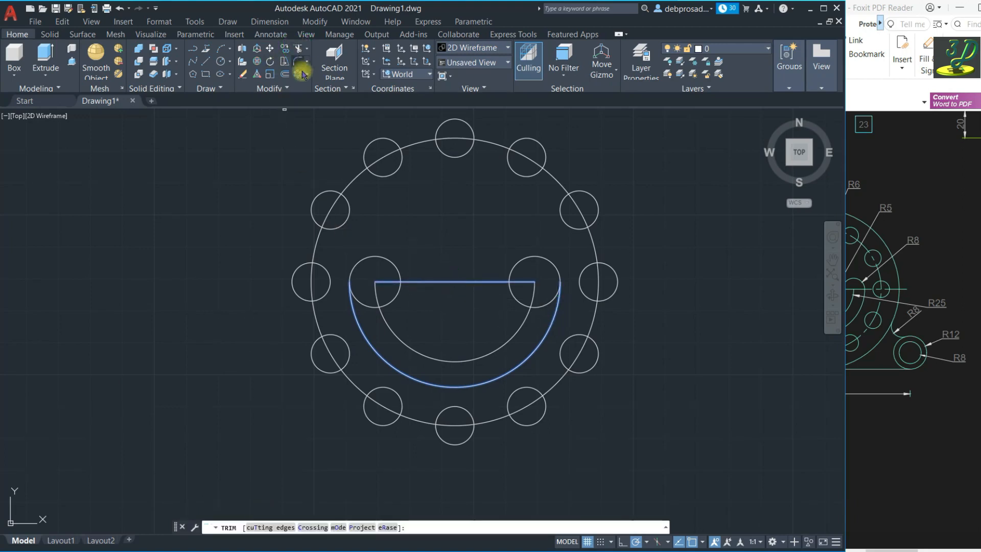
click(512, 298)
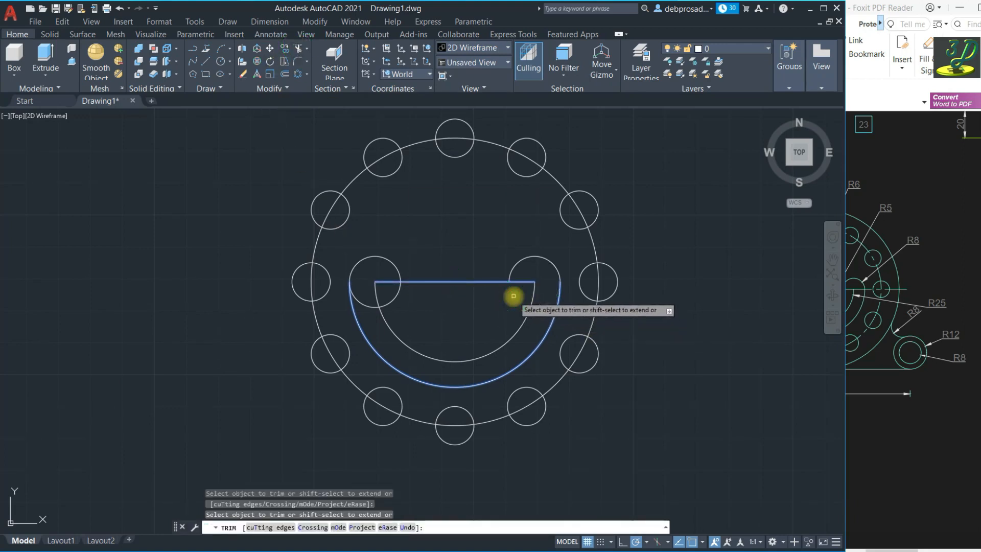
click(390, 304)
key(Escape)
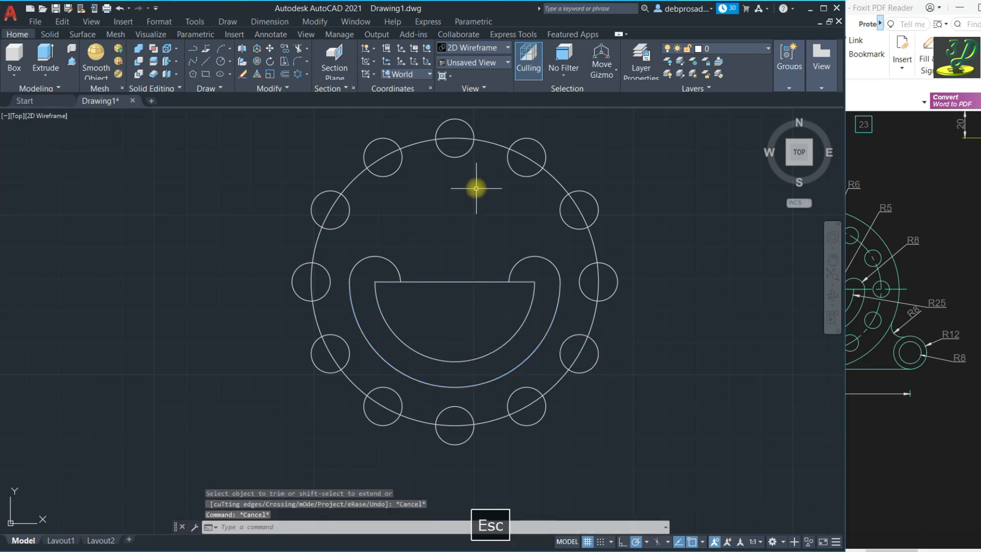
key(Escape)
key(Escape)
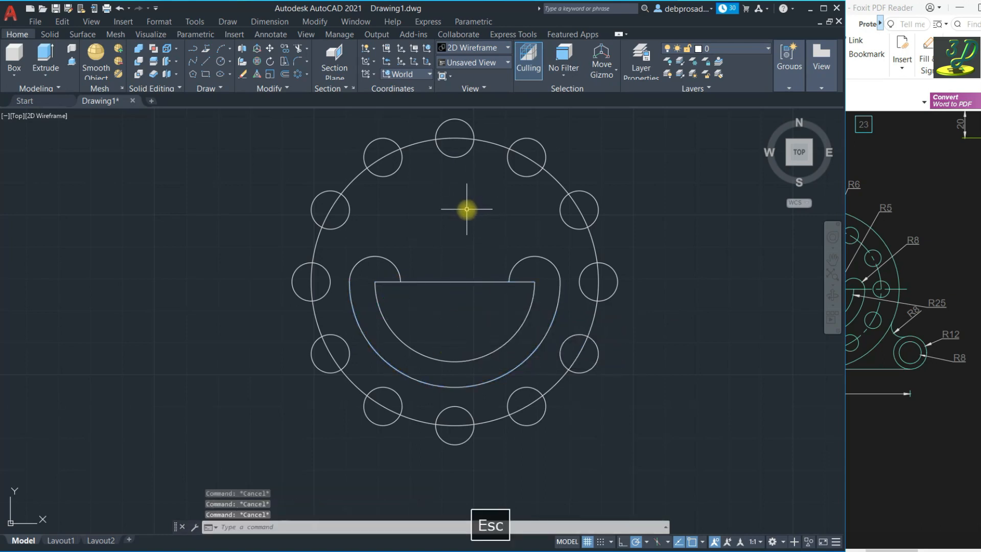
Draw a 5 unit horizontal line towards the centre from the inner end of the right radius 8 arc
click(945, 263)
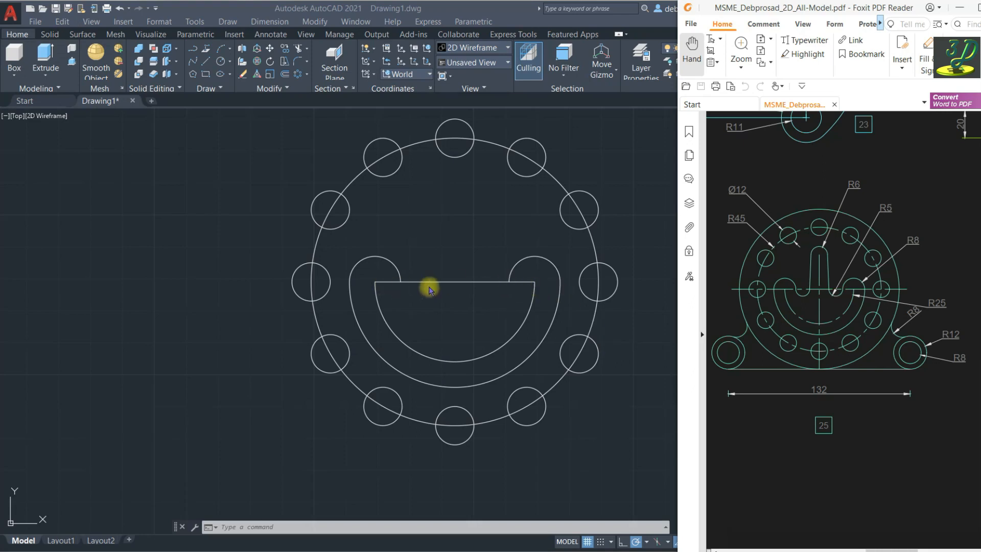
click(120, 12)
click(205, 61)
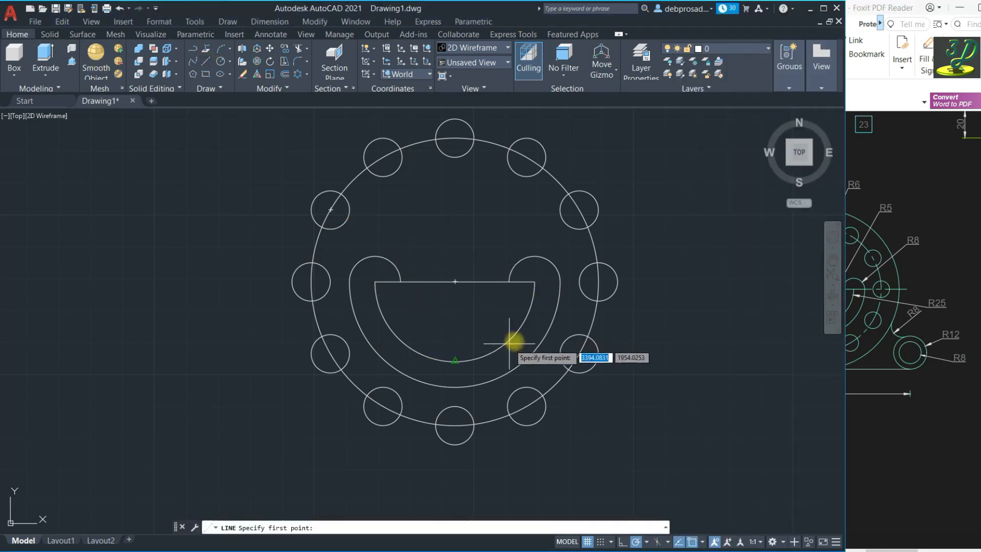
click(513, 282)
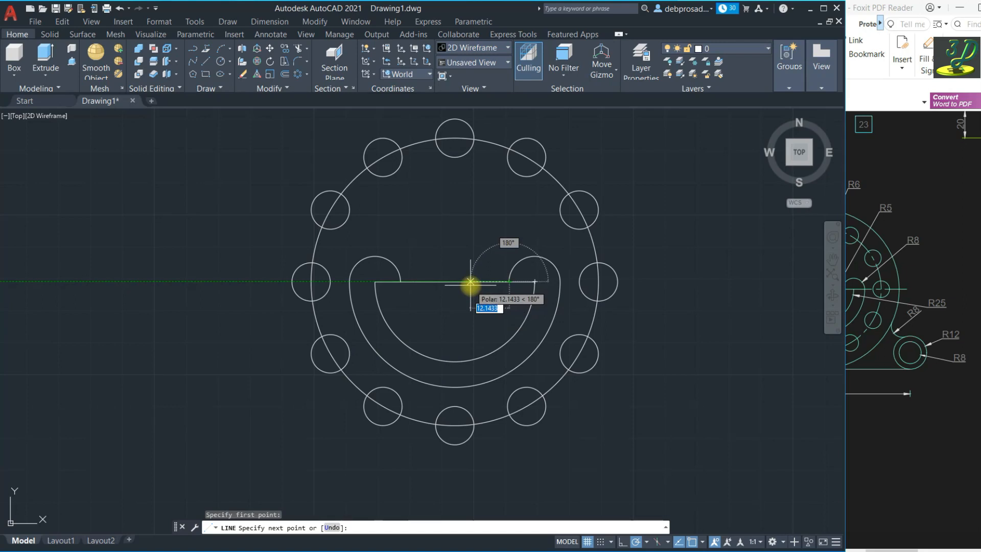
text(5)
key(Return)
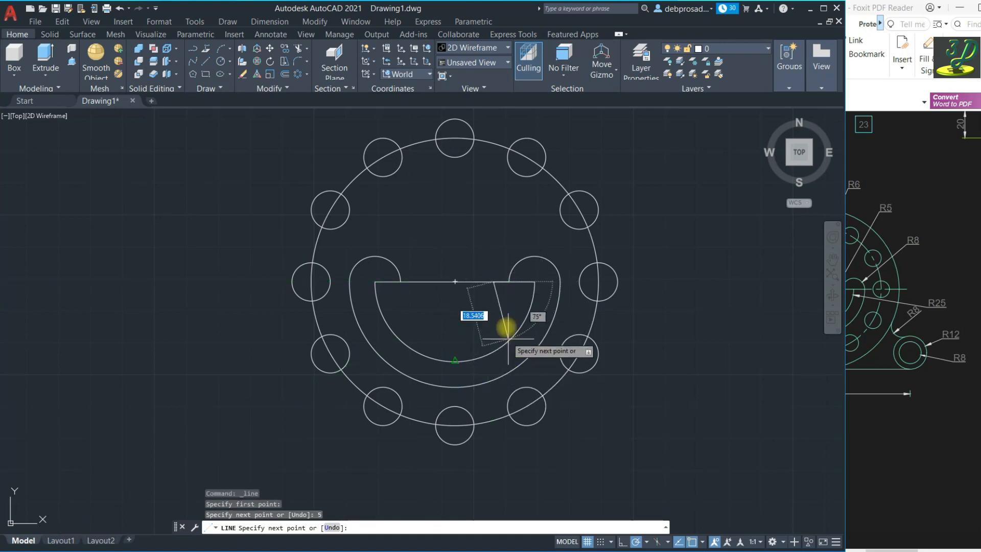
key(Escape)
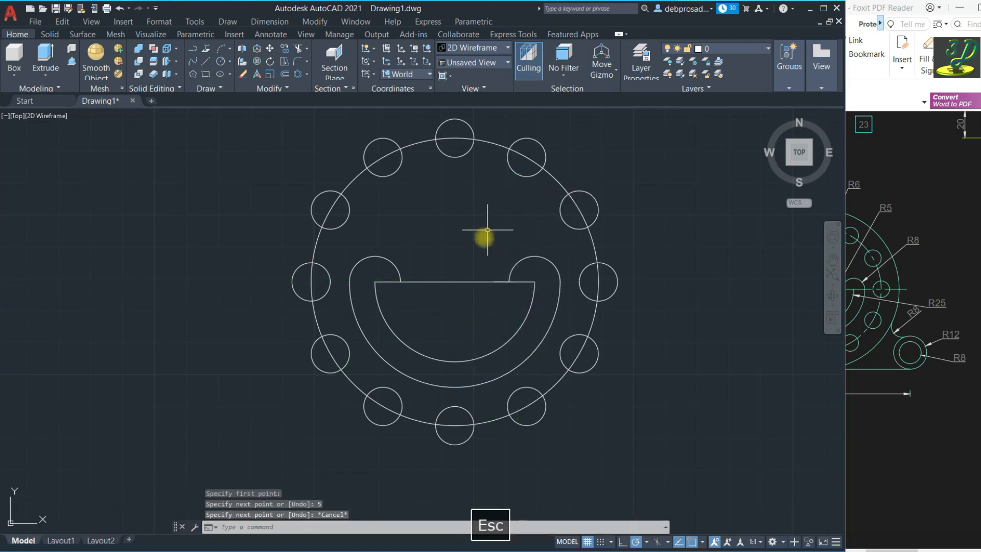
Draw a circle with a radius of 5 centred on the inner end of the 5 unit line
click(221, 61)
click(493, 281)
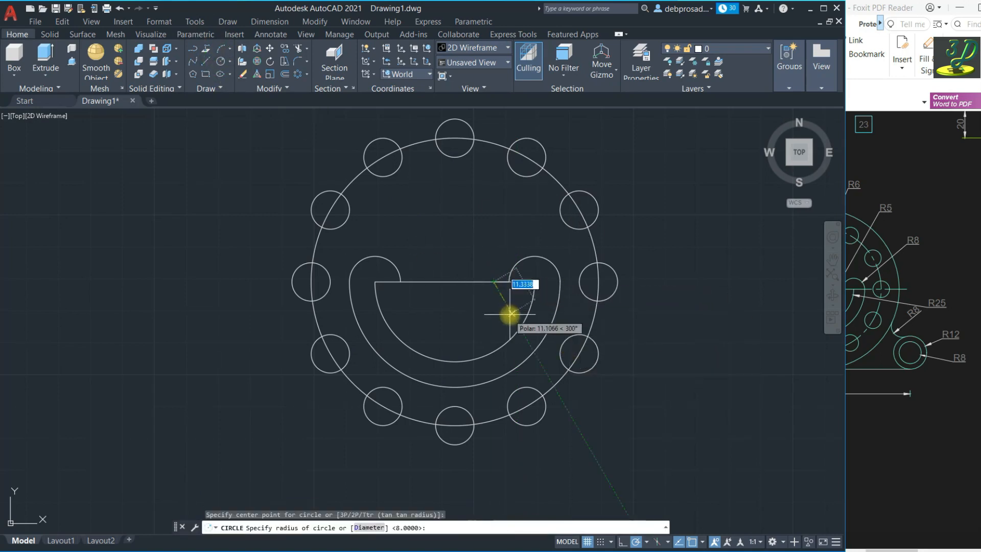
text(5)
key(Return)
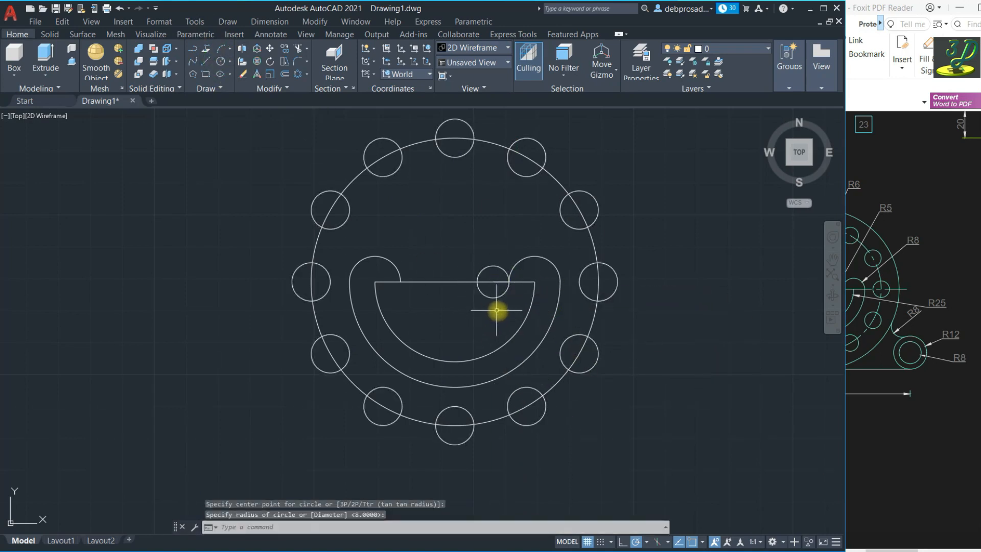
key(Escape)
key(Escape)
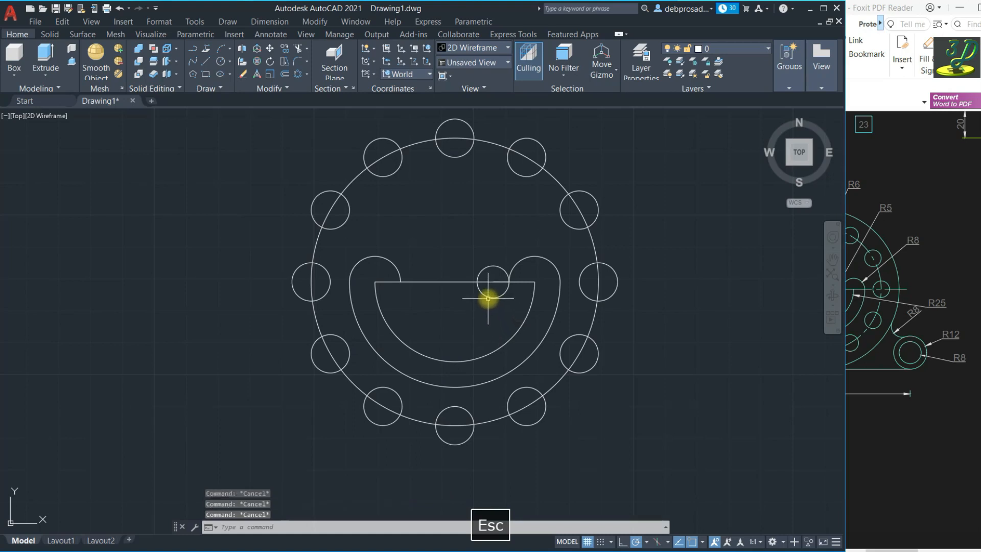
Mirror the radius 5 circle about the vertical axis through the horizontal line's midpoint, keeping the source circle
click(488, 296)
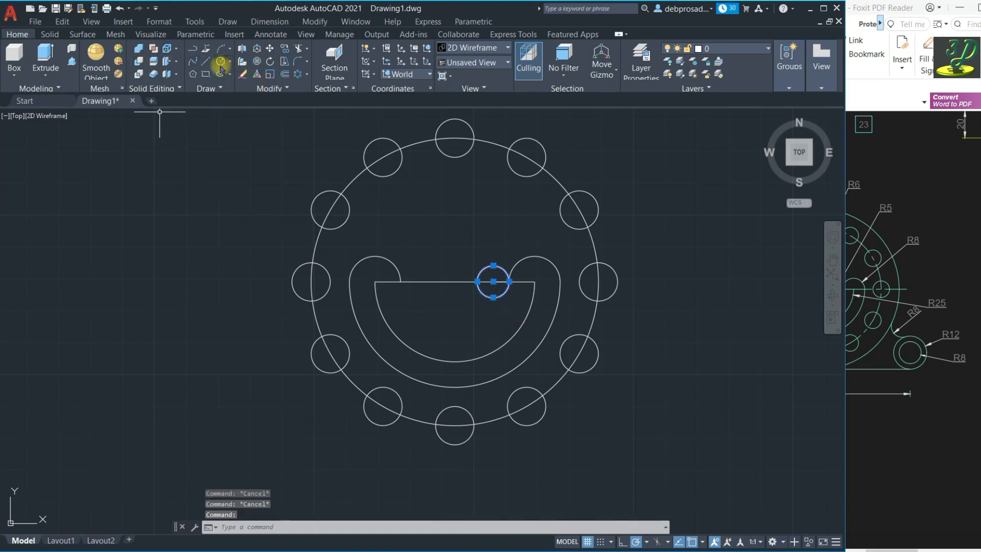
click(285, 89)
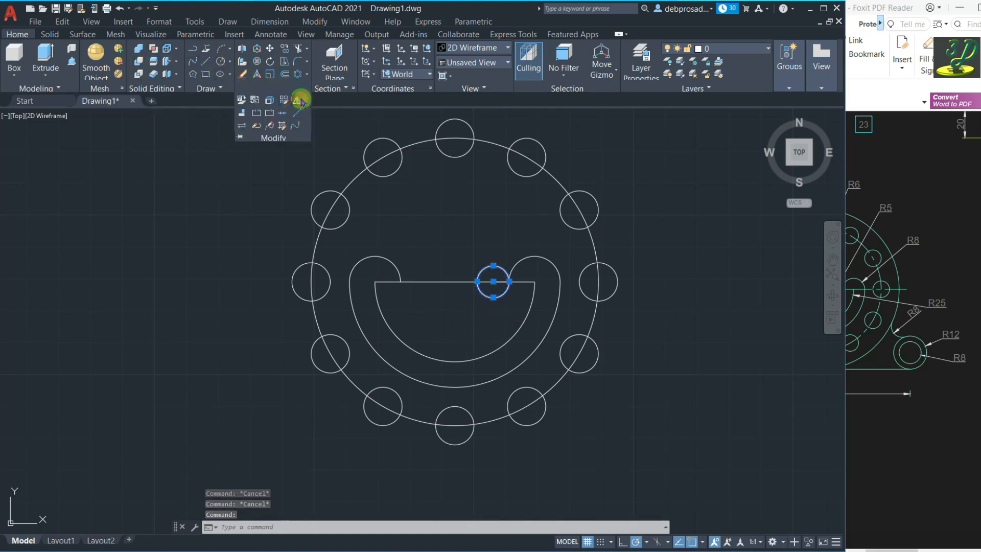
click(299, 101)
click(455, 281)
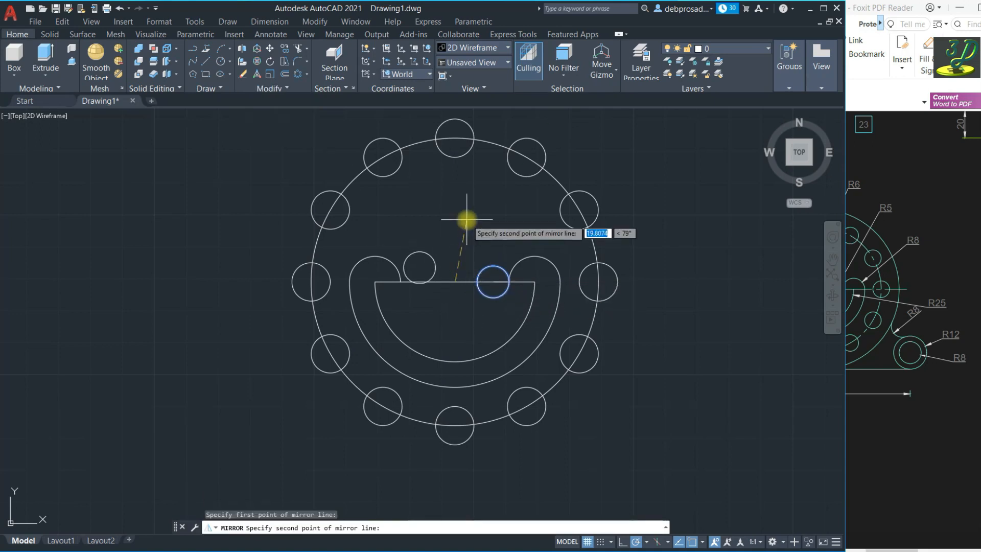
click(455, 214)
key(space)
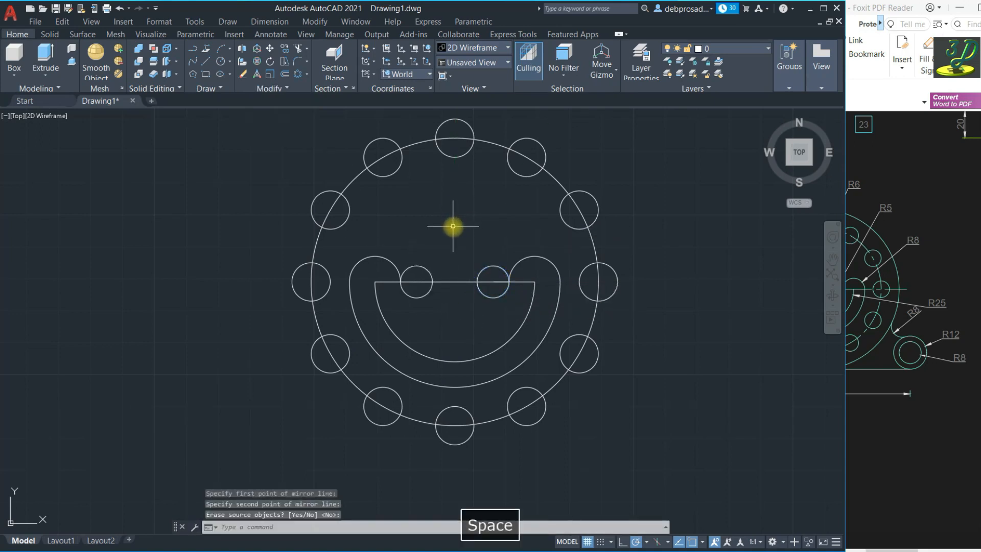
click(492, 265)
key(Escape)
Attach page 1 of the MSME 2D All-Model reference PDF as an underlay at 0,0,0 with scale 1 and rotation 0
click(878, 321)
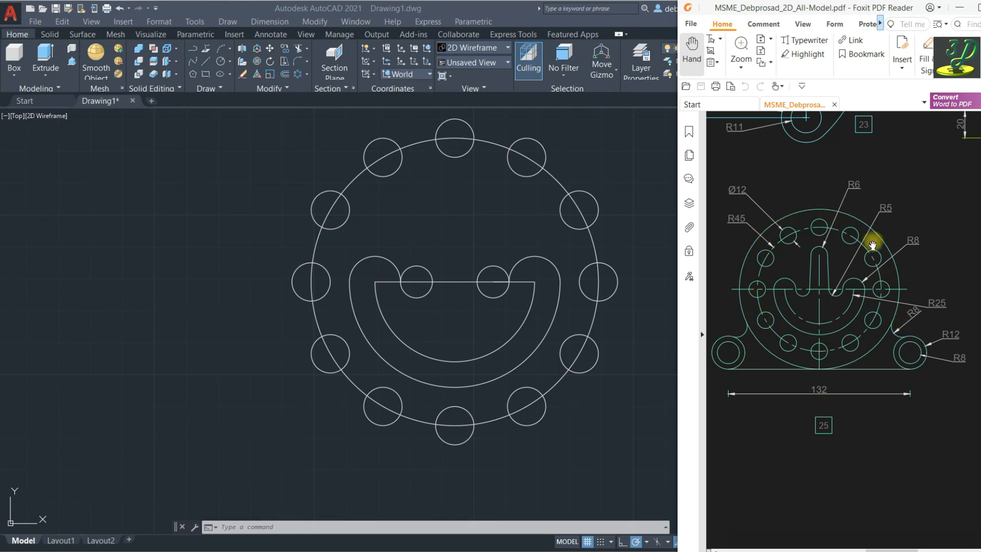
click(628, 382)
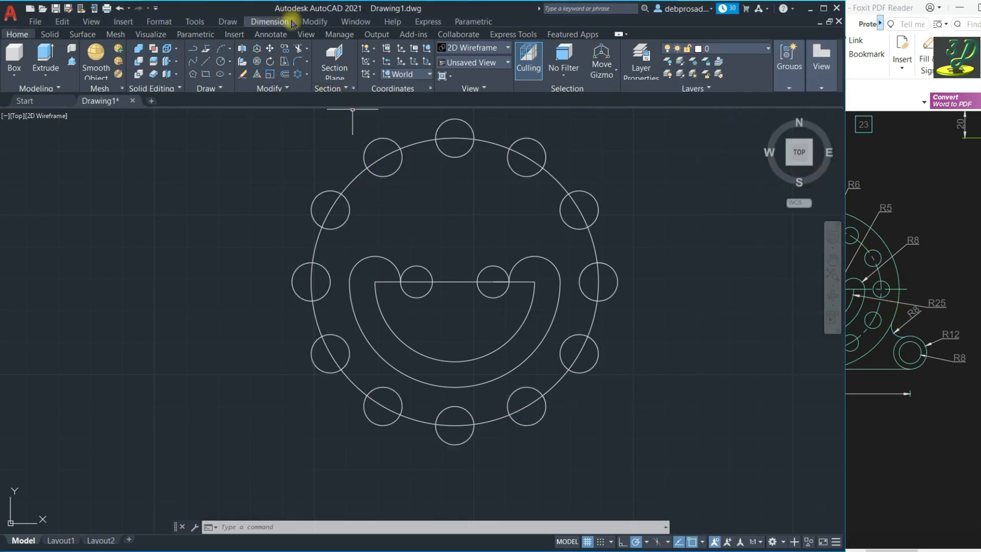
click(234, 34)
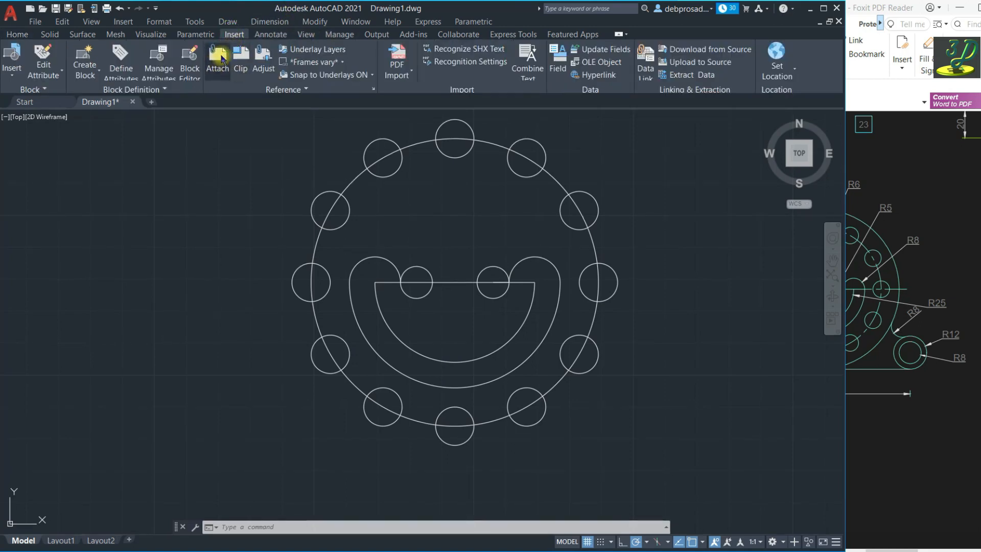
click(218, 58)
click(363, 196)
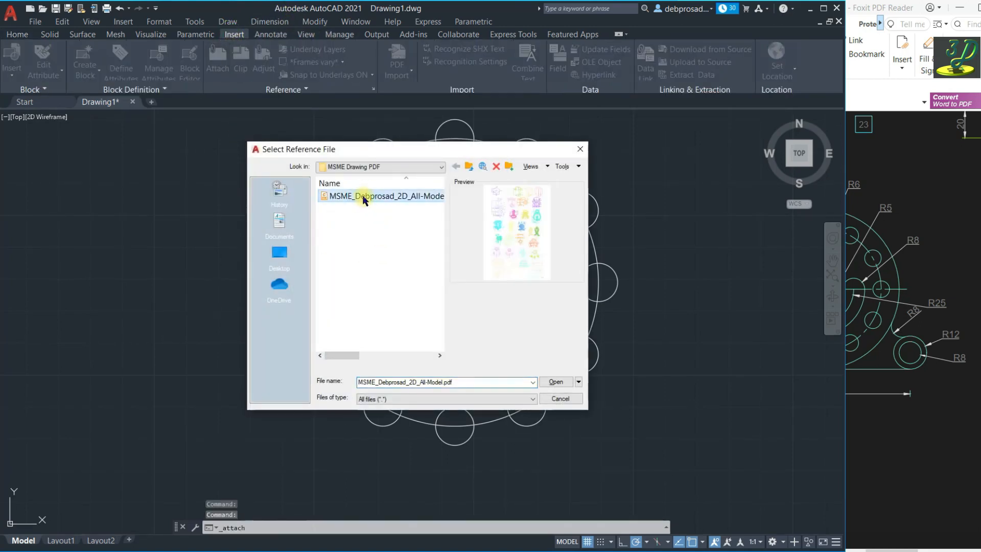
click(557, 382)
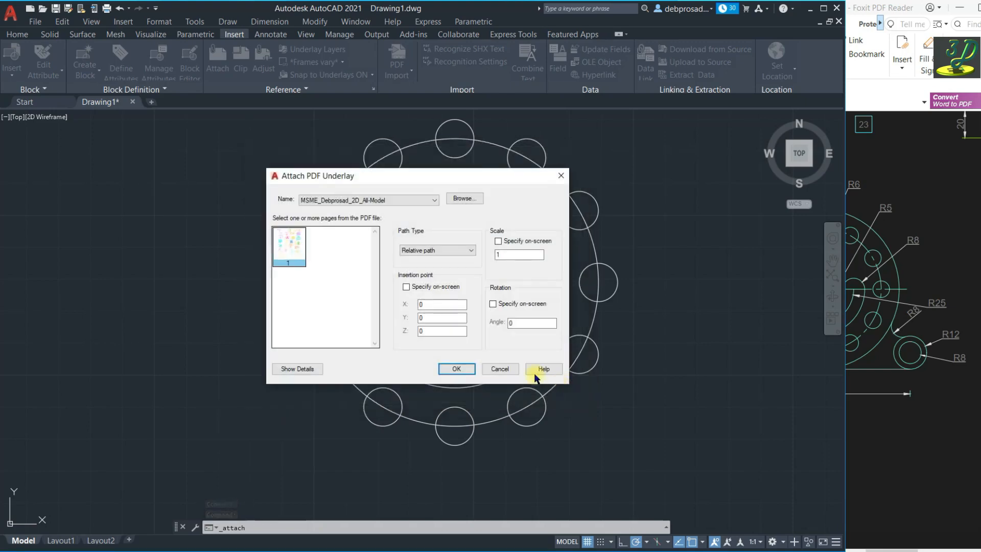
click(458, 369)
Measure the vertical distance between the upper slot arc's centre and the right R8 arc's centre in underlay drawing 25 with a linear dimension
scroll(499, 245, down, 5)
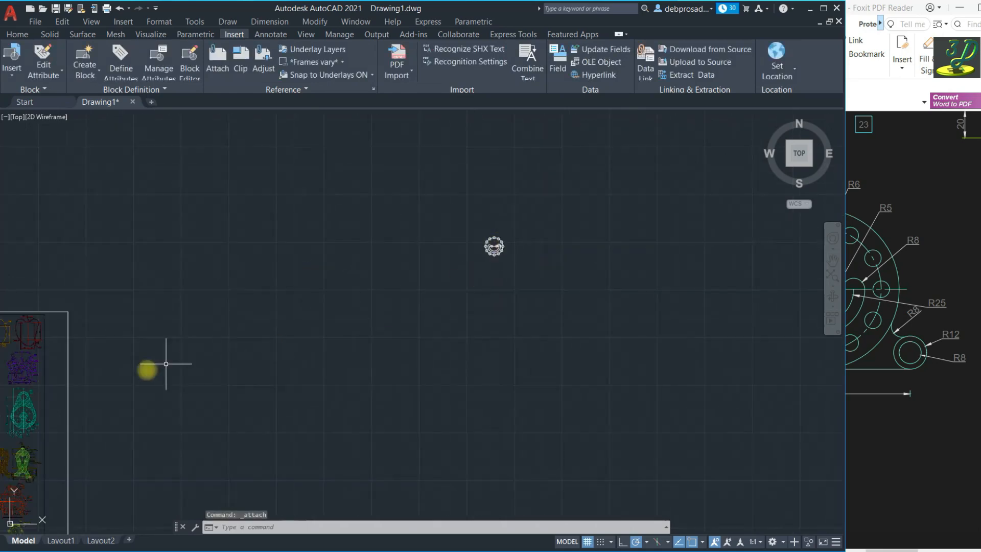
scroll(305, 291, down, 3)
scroll(219, 346, up, 5)
scroll(475, 381, up, 6)
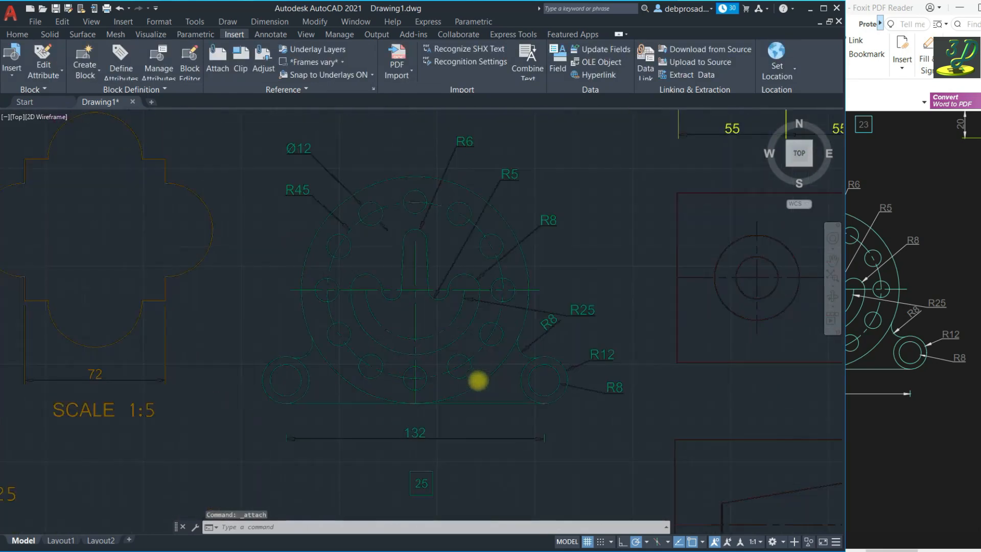
scroll(420, 400, down, 3)
scroll(423, 376, up, 3)
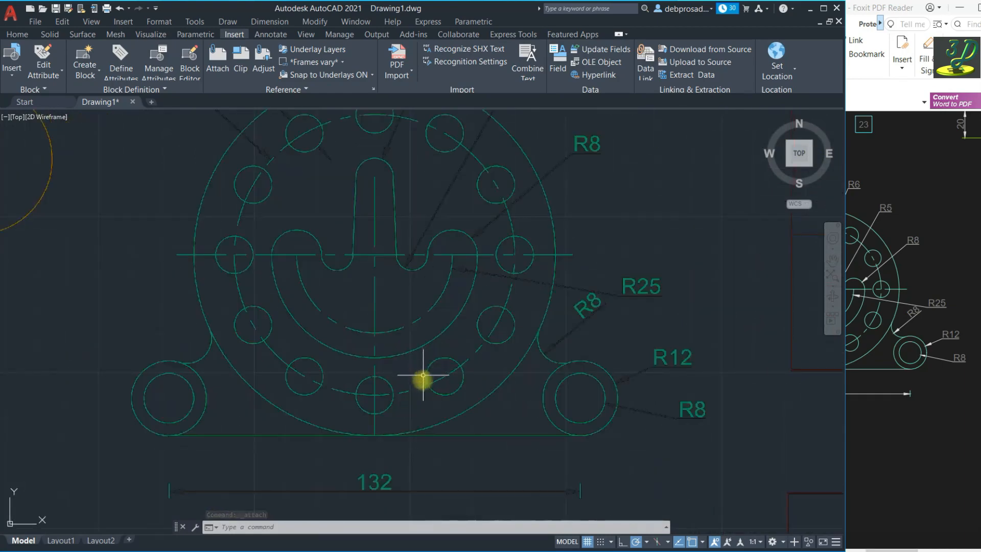
click(267, 22)
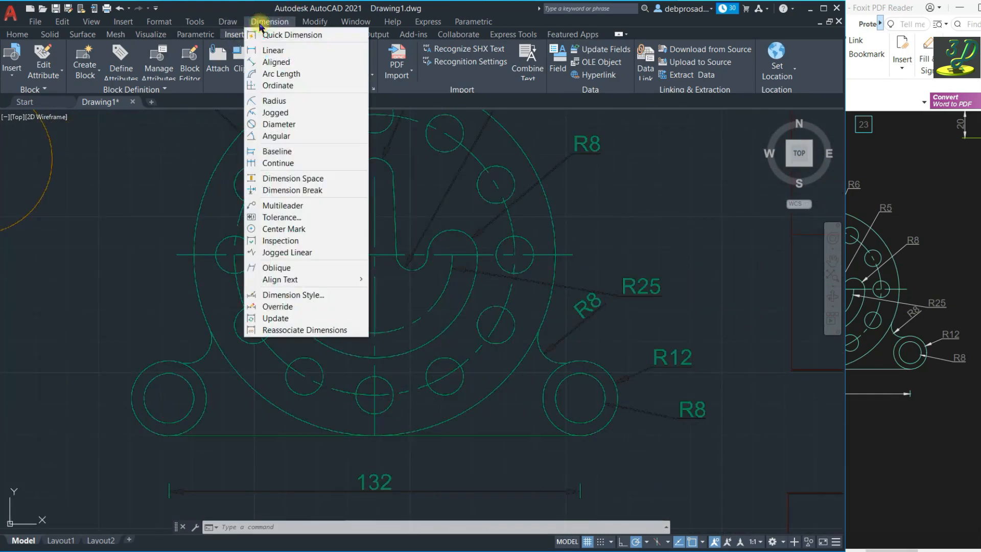
click(286, 51)
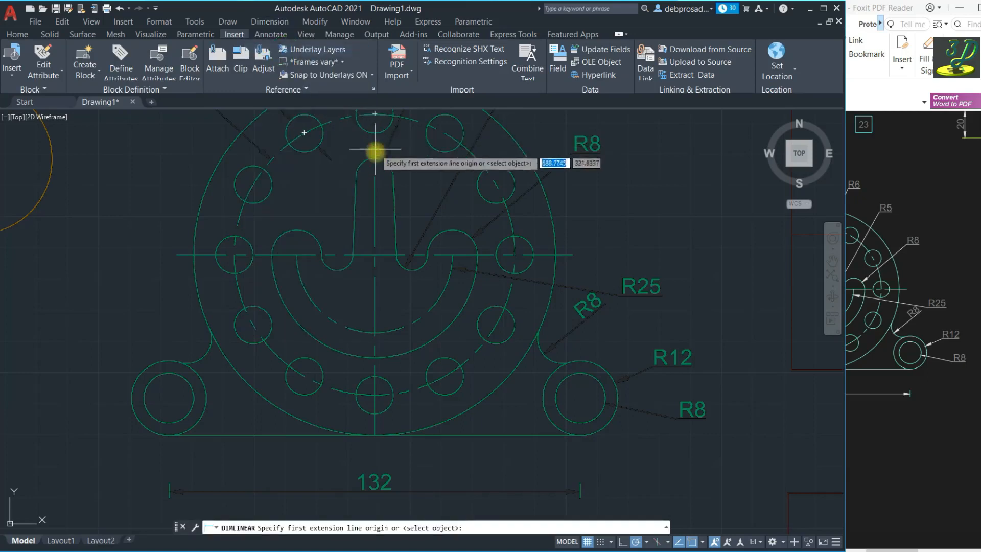
click(375, 176)
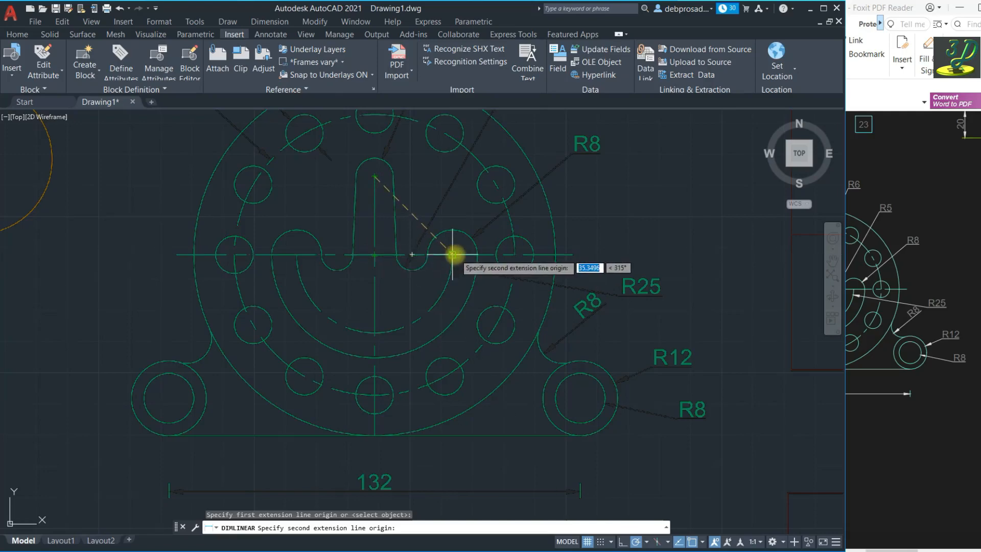
click(452, 254)
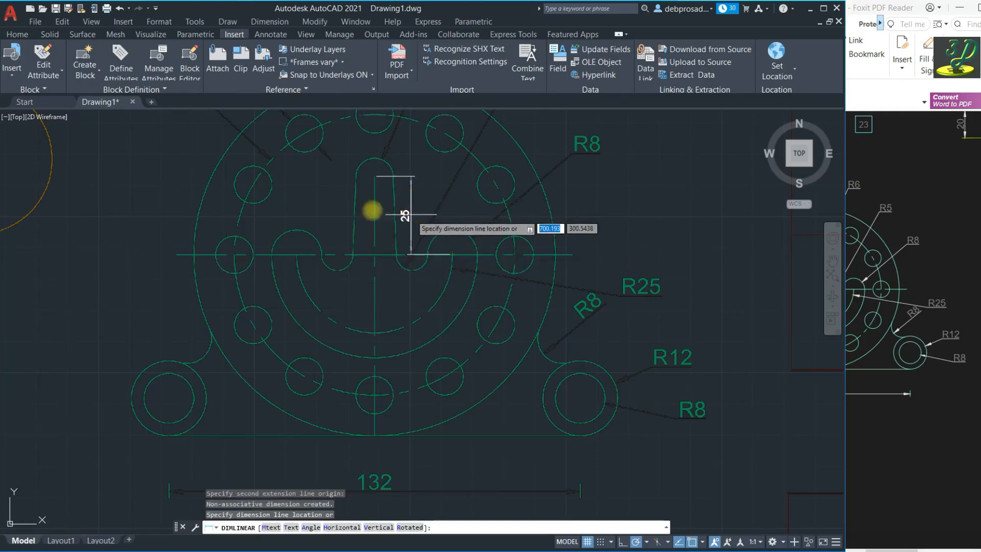
scroll(411, 214, up, 2)
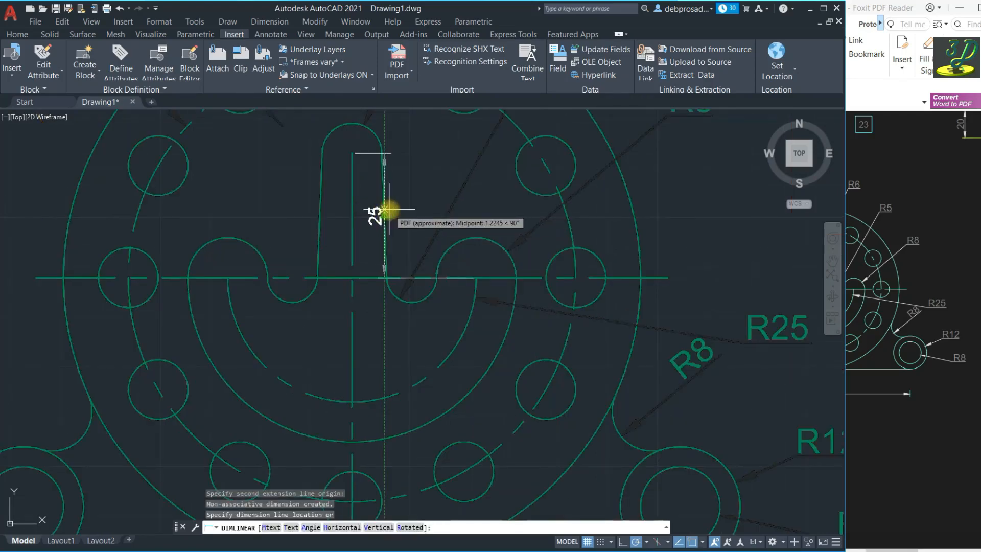
scroll(387, 212, down, 2)
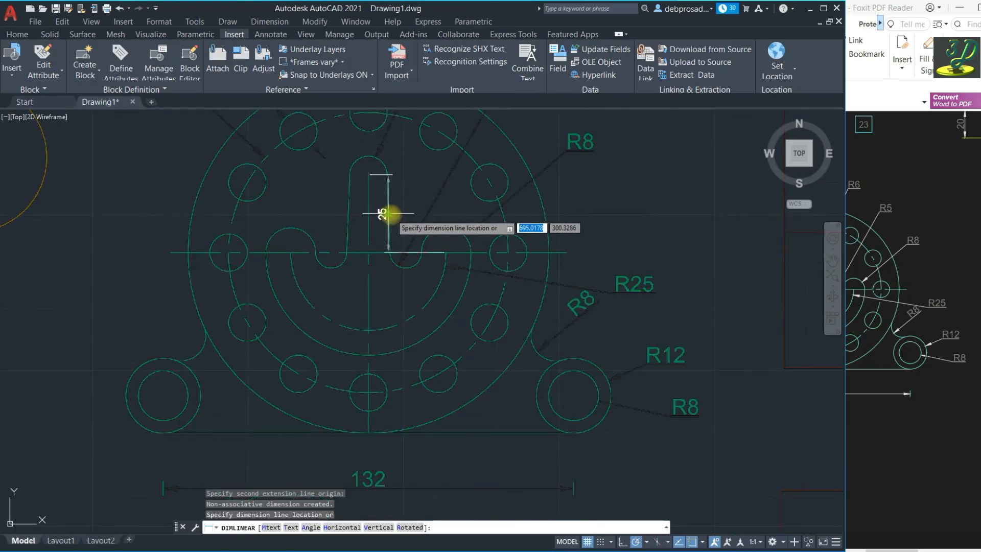
key(Escape)
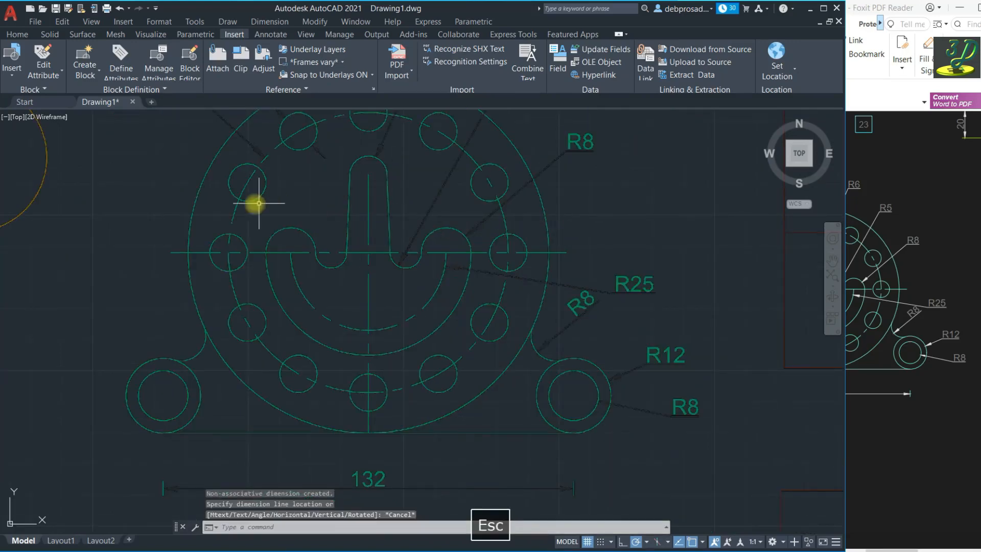
Measure the radius of the flange's outer circle in underlay drawing 25 with a radius dimension
scroll(307, 230, down, 2)
scroll(273, 171, up, 2)
scroll(273, 172, up, 2)
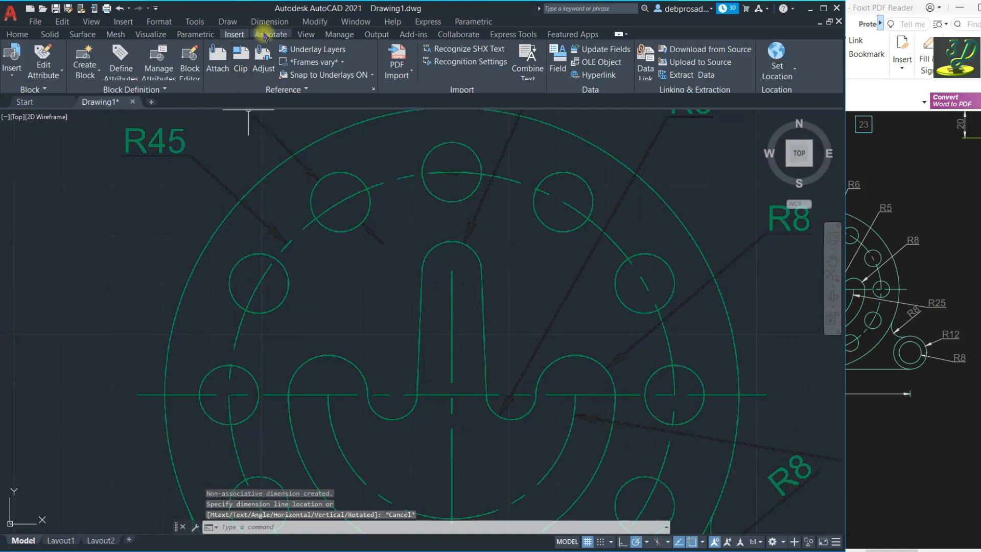
click(269, 22)
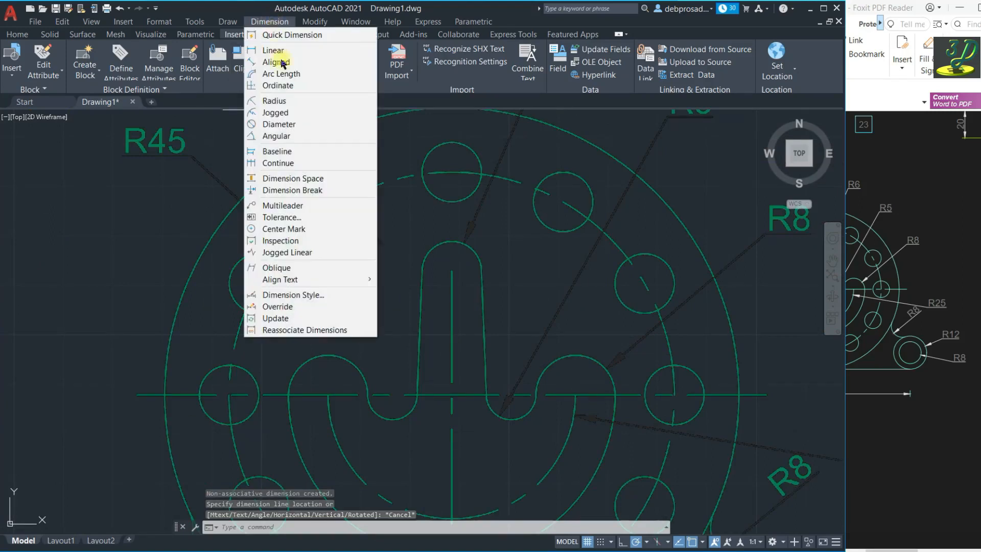
click(298, 103)
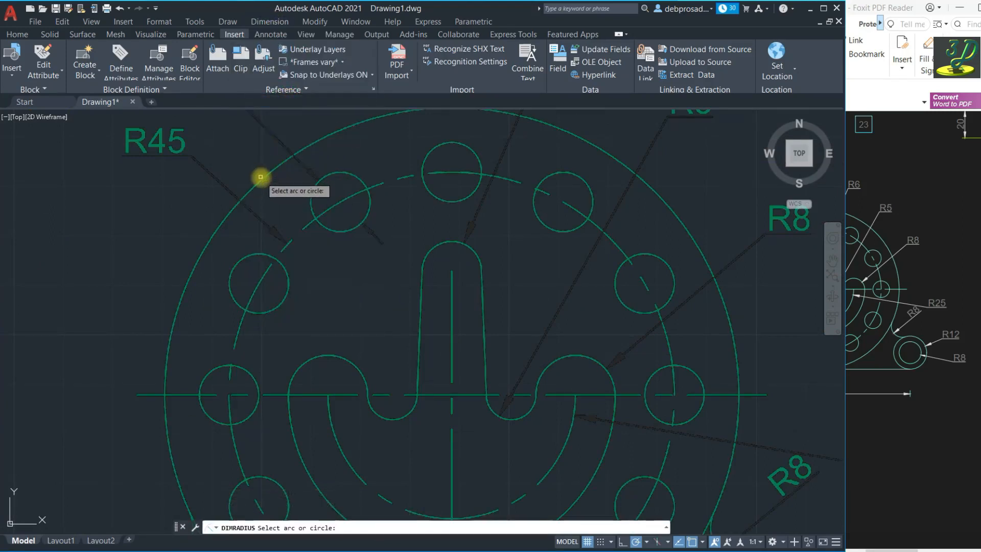
click(264, 177)
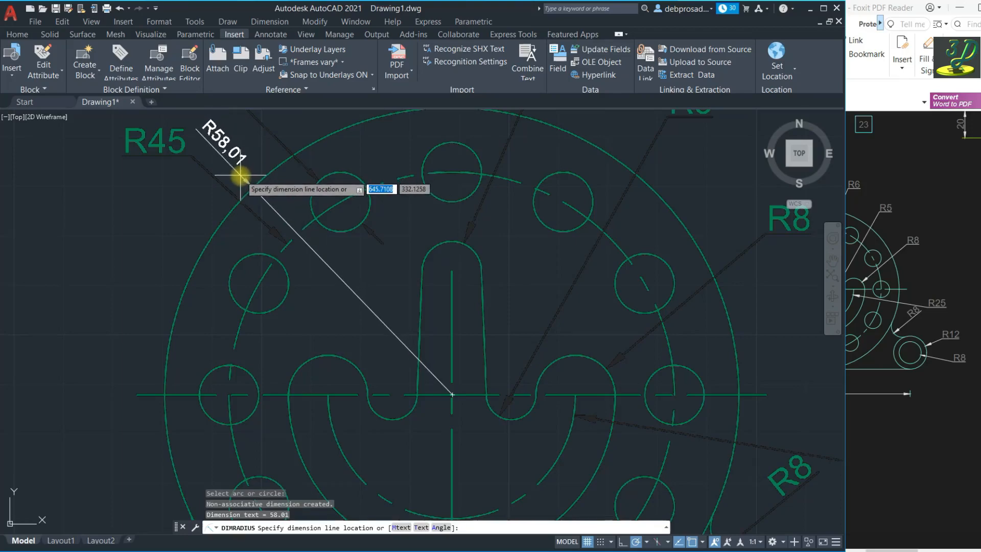
scroll(227, 181, up, 2)
scroll(227, 182, down, 2)
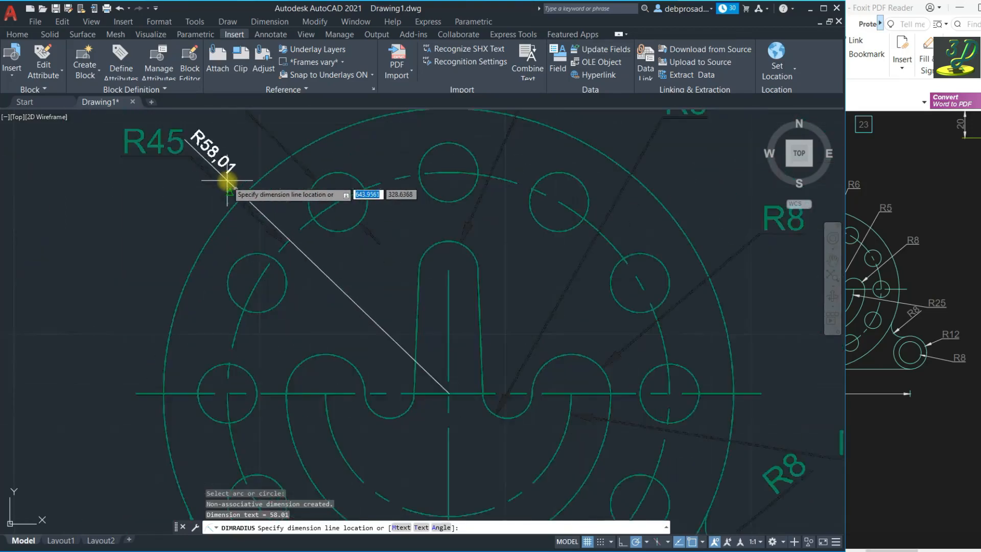
key(Escape)
Delete the attached PDF underlay from the drawing
scroll(259, 188, down, 3)
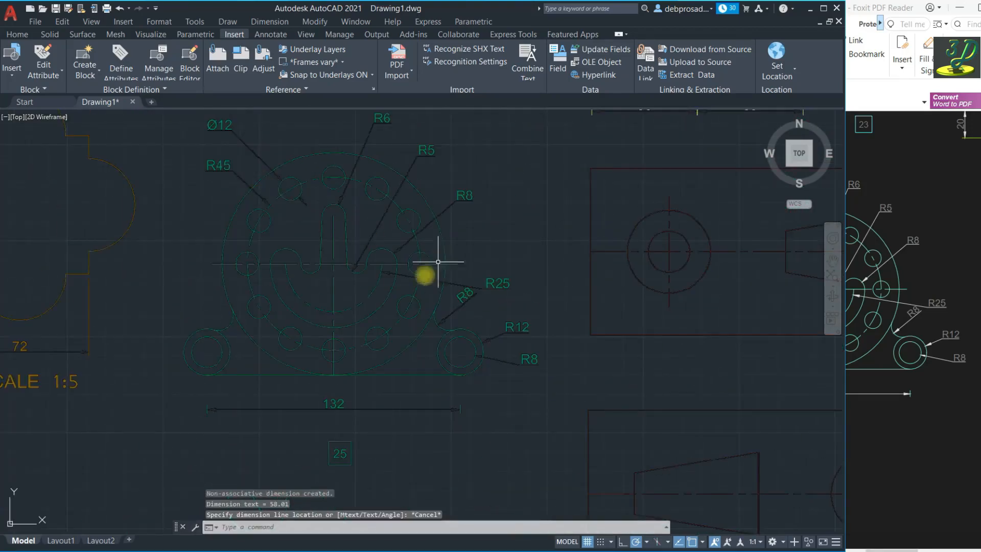
scroll(425, 300, down, 5)
click(493, 314)
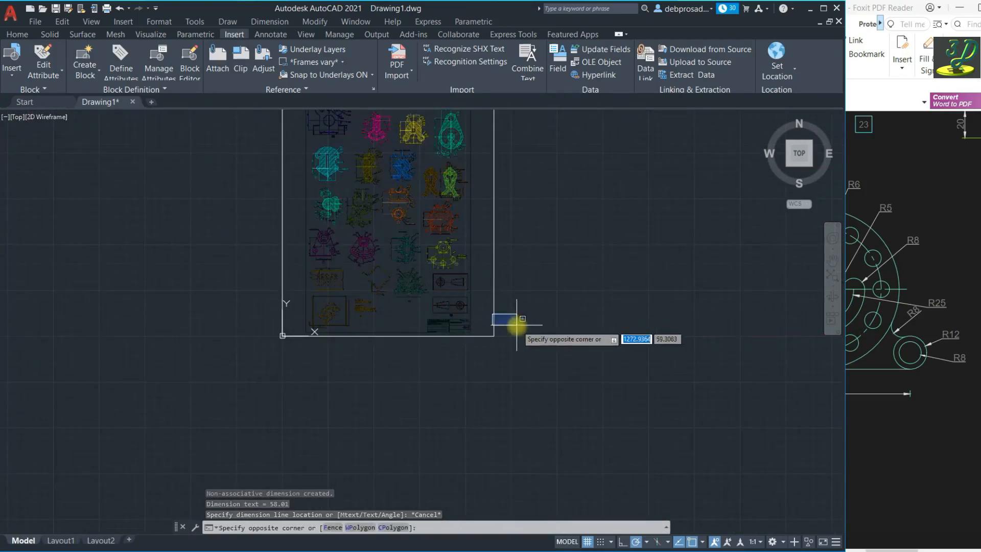
click(486, 296)
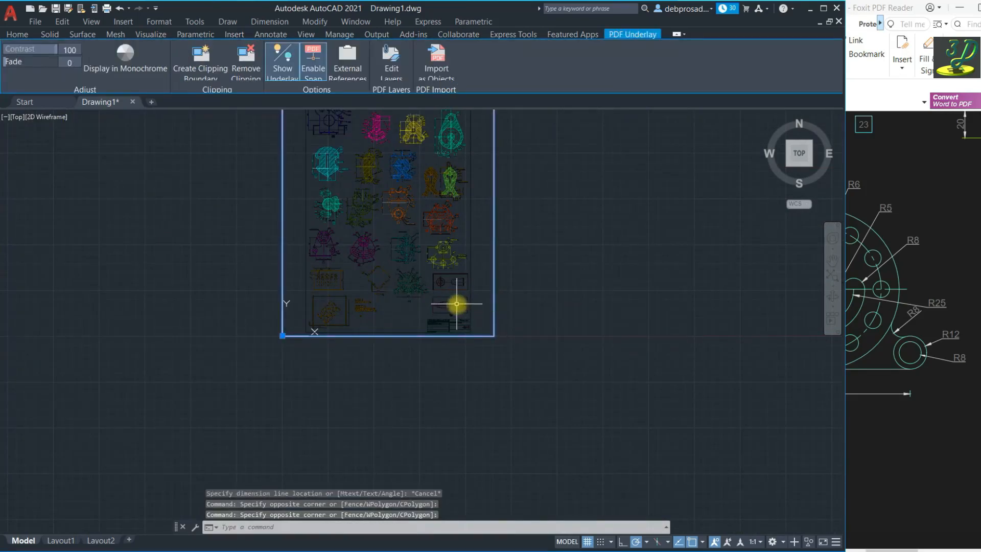
key(Delete)
Draw a 25 unit vertical line upward from the midpoint of the horizontal line inside the flange
scroll(376, 356, down, 6)
scroll(522, 268, up, 6)
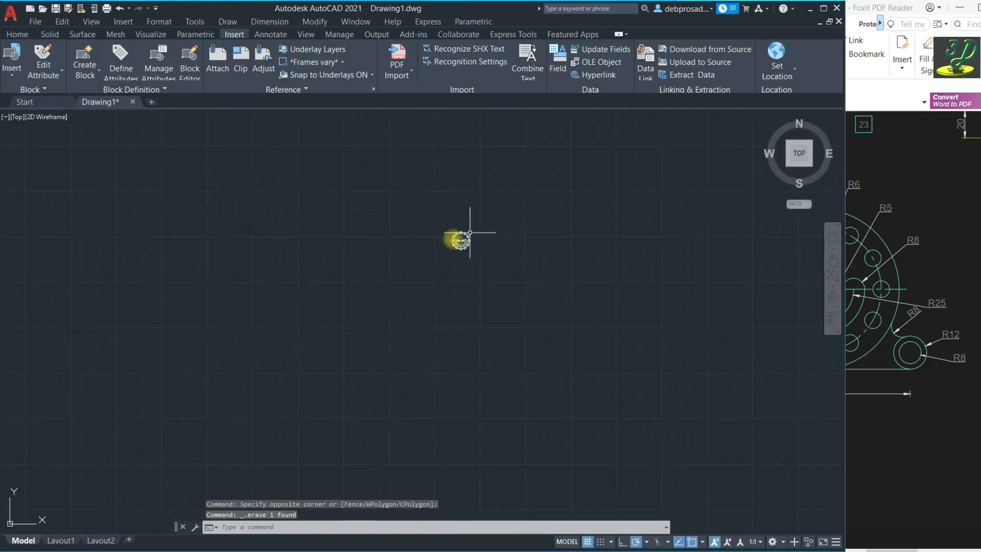
scroll(411, 253, up, 7)
scroll(477, 296, down, 2)
scroll(583, 261, up, 3)
scroll(537, 177, up, 1)
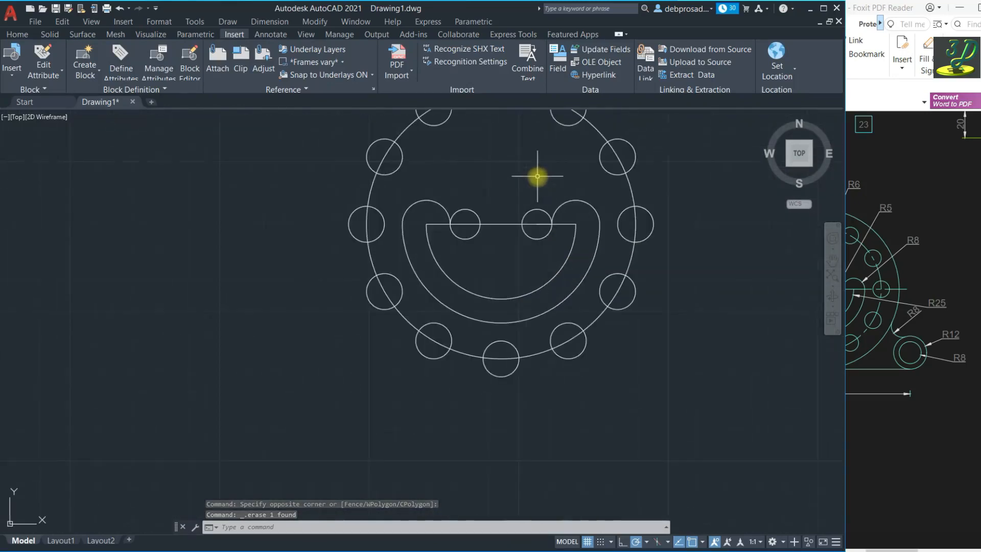
scroll(490, 247, down, 4)
scroll(490, 213, up, 6)
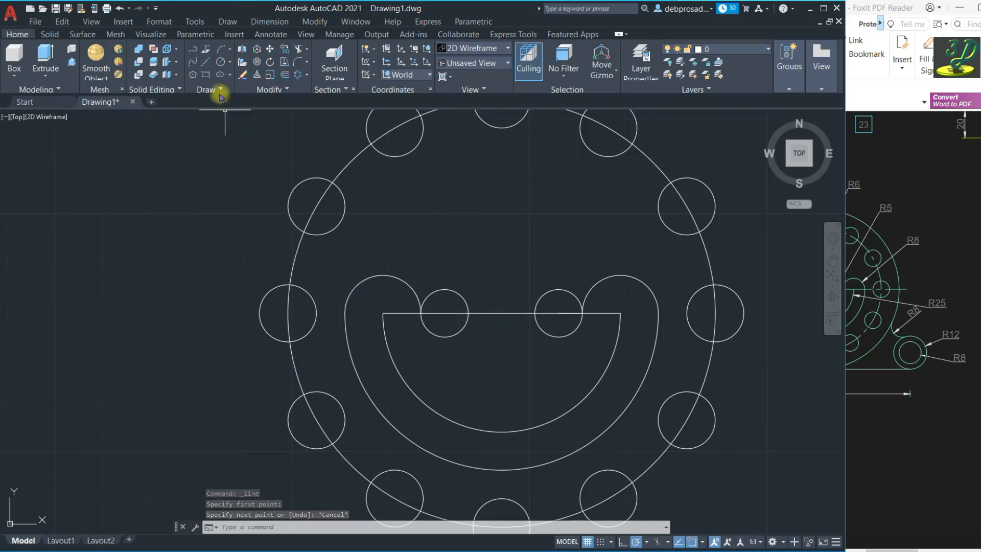
click(204, 62)
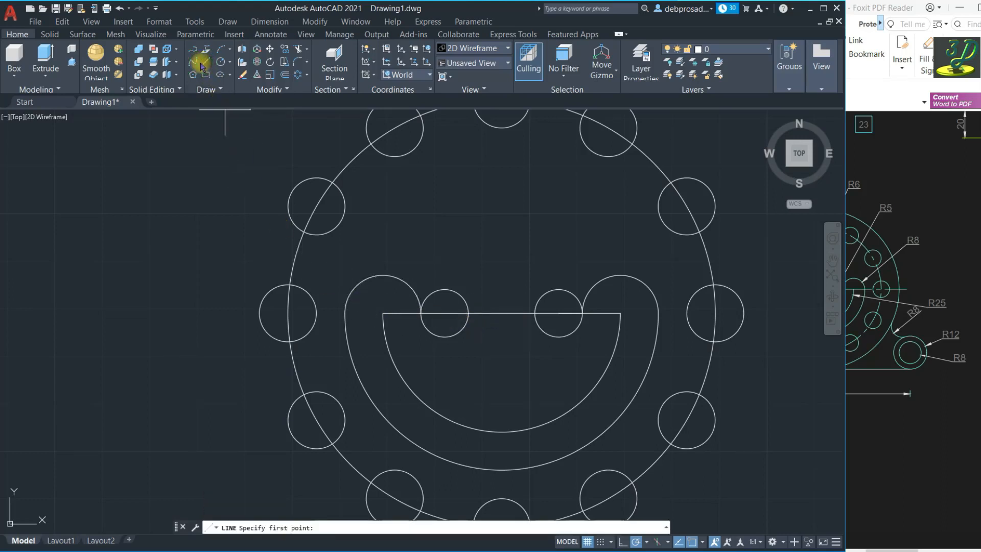
click(502, 313)
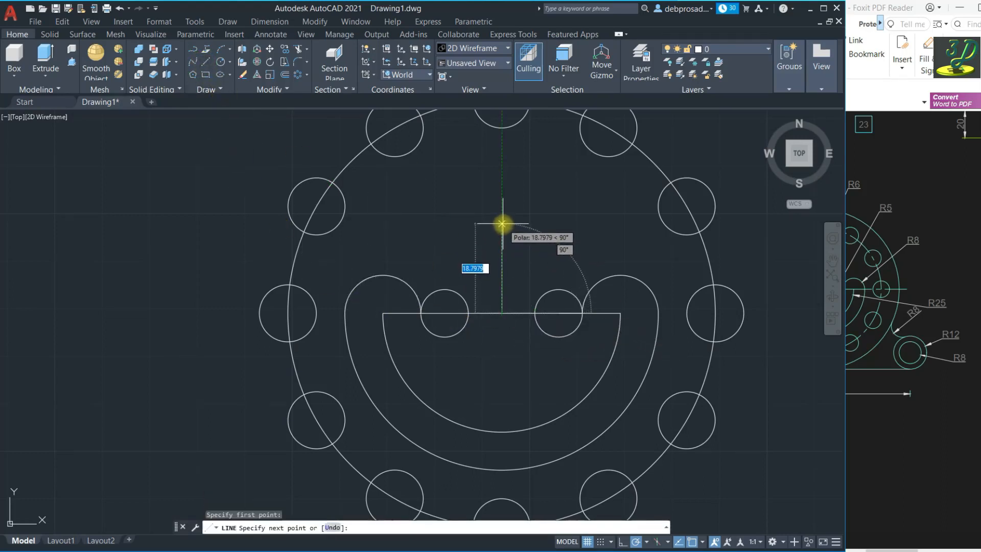
key(Return)
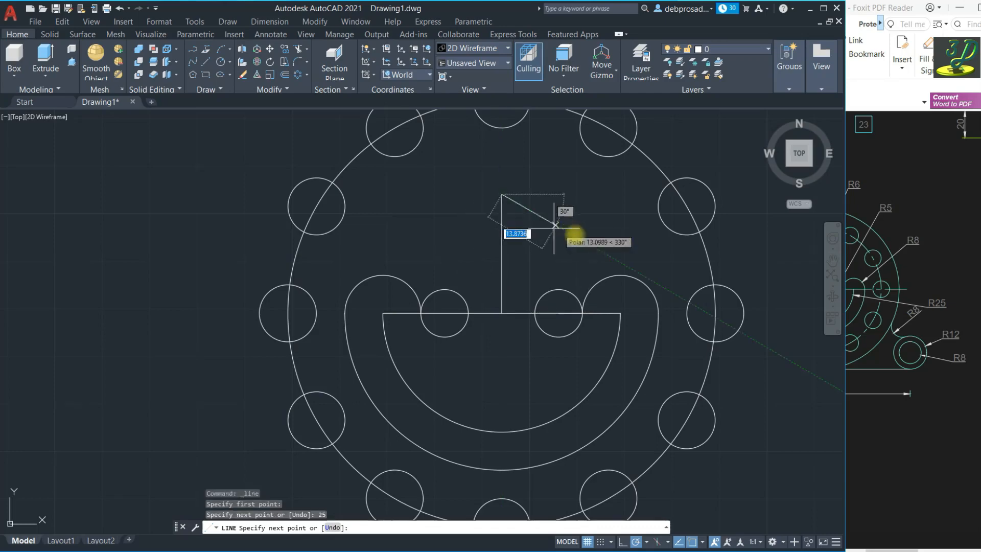
key(Escape)
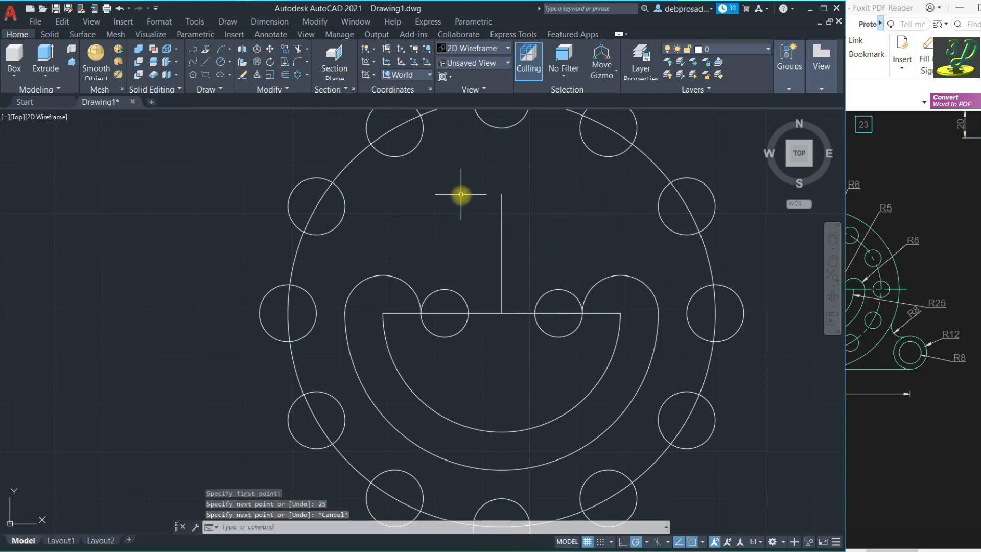
Draw a circle with a radius of 6 centred on the upper end of the 25 unit vertical line
click(222, 61)
click(221, 62)
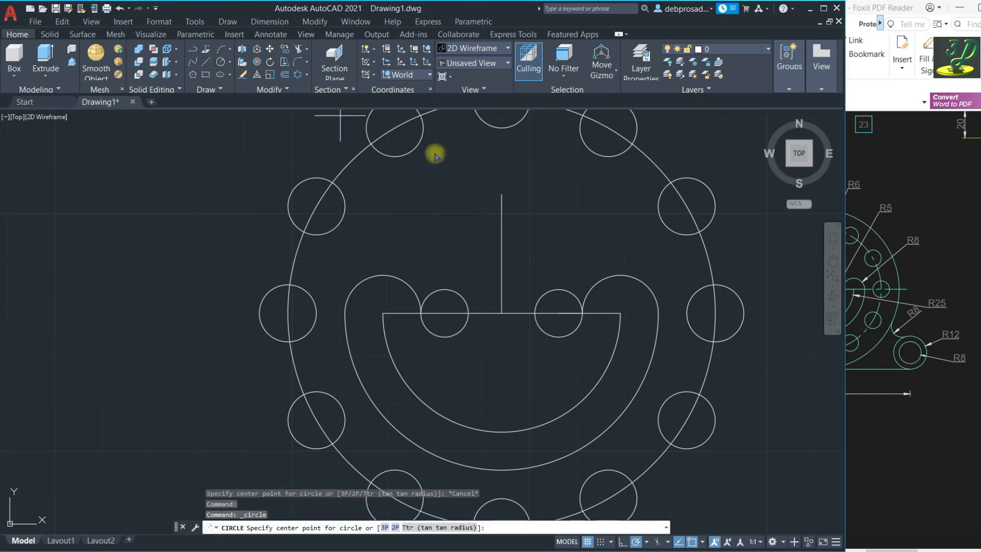
click(501, 195)
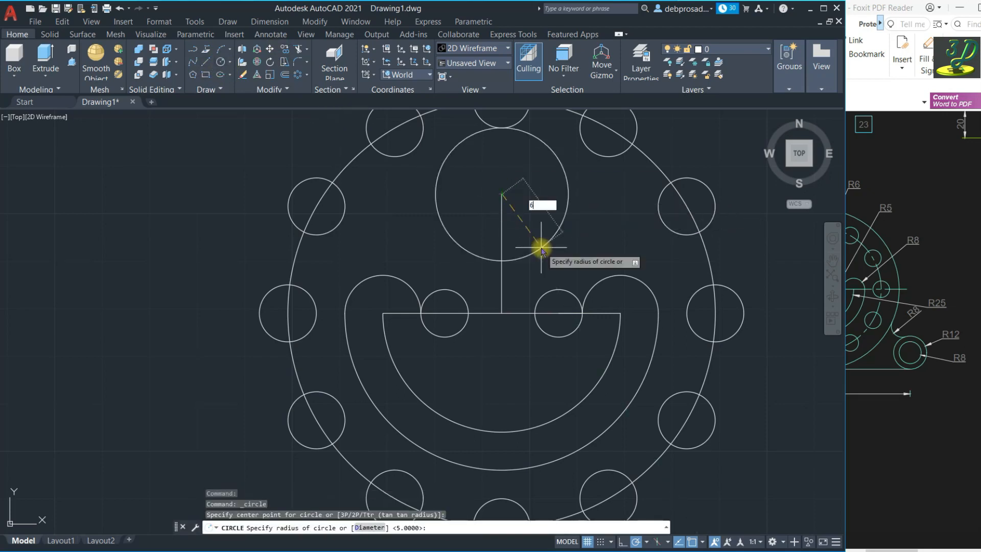
key(Return)
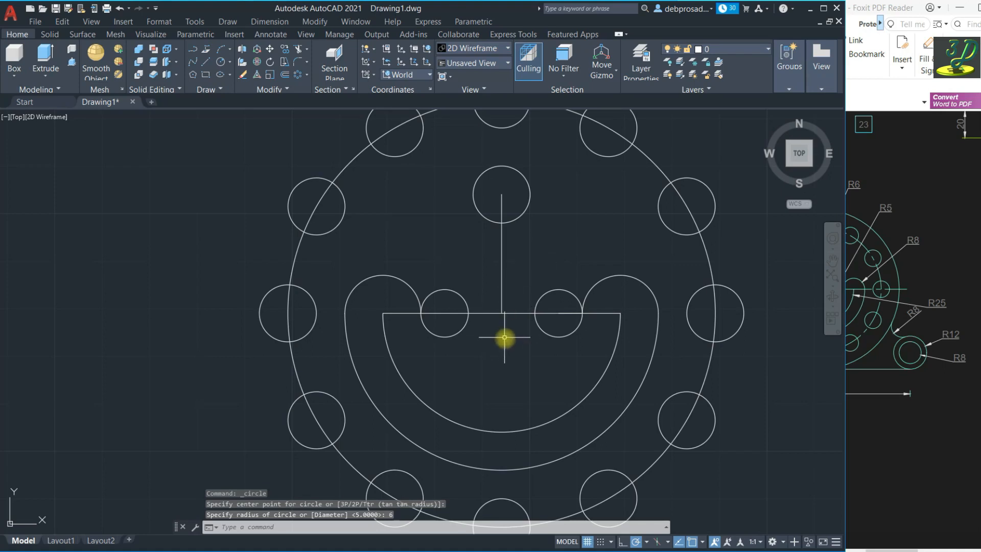
Draw a line from the right quadrant of the radius 6 circle to the left quadrant of the right radius 5 circle
click(204, 62)
click(502, 195)
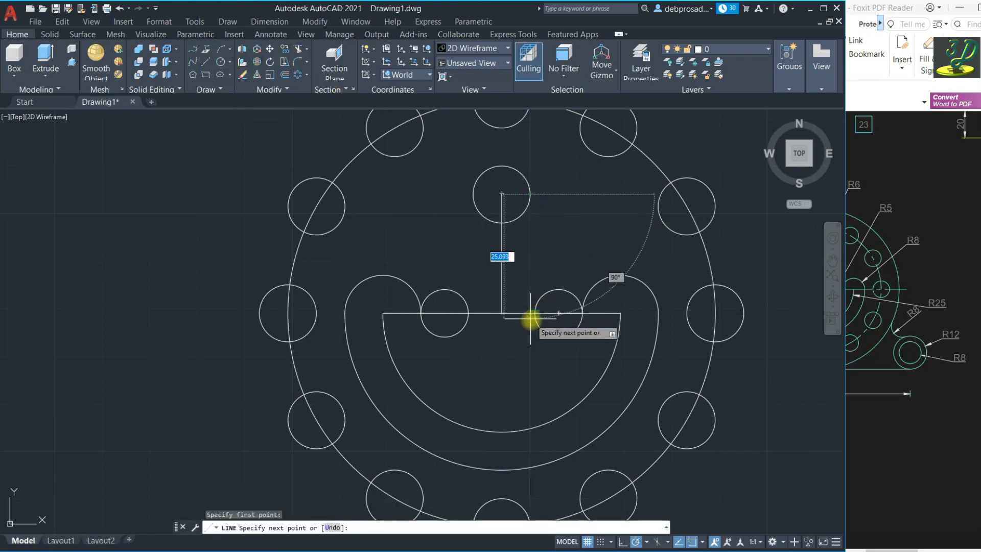
scroll(532, 314, up, 6)
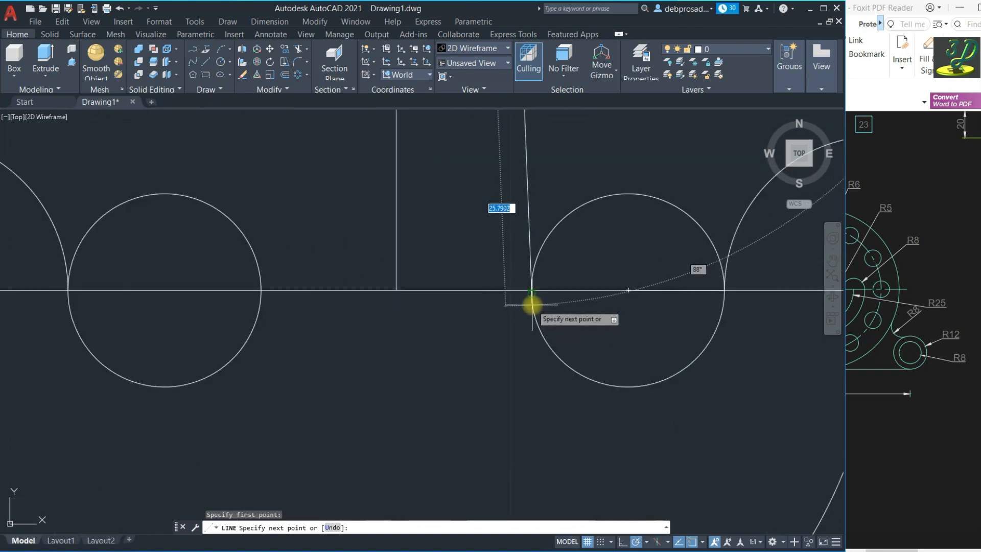
click(532, 291)
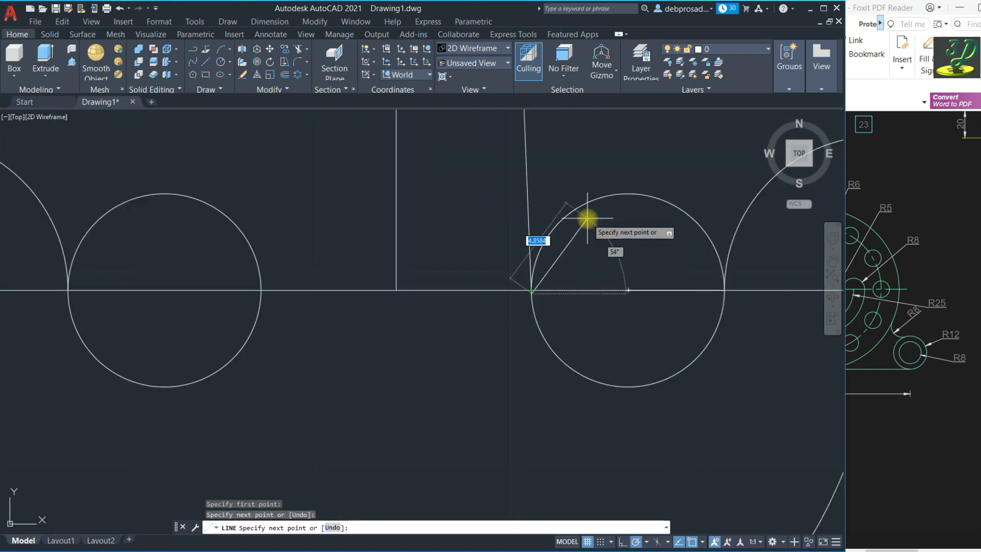
key(space)
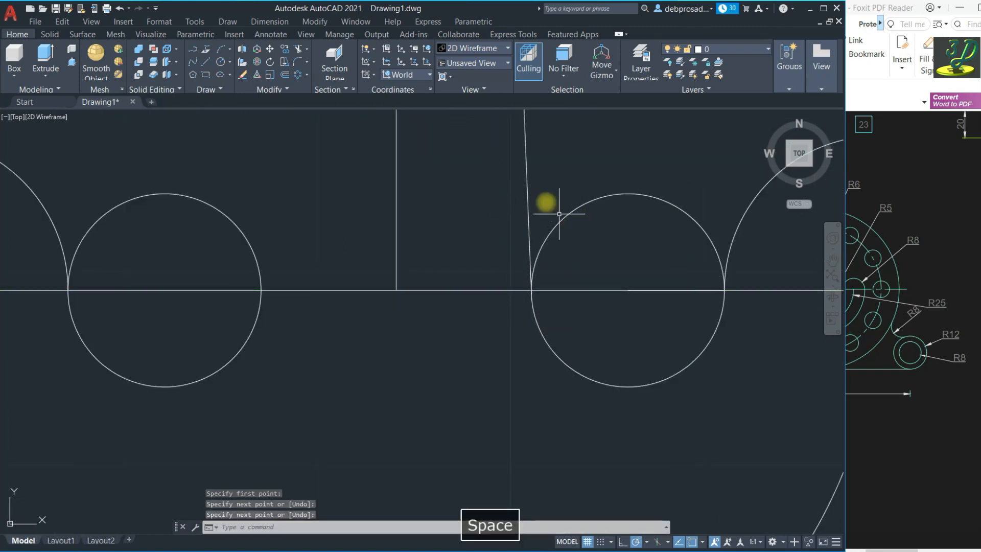
Mirror the slanted slot side line about the vertical axis through the horizontal line's midpoint, keeping the source line
click(528, 186)
scroll(509, 296, down, 4)
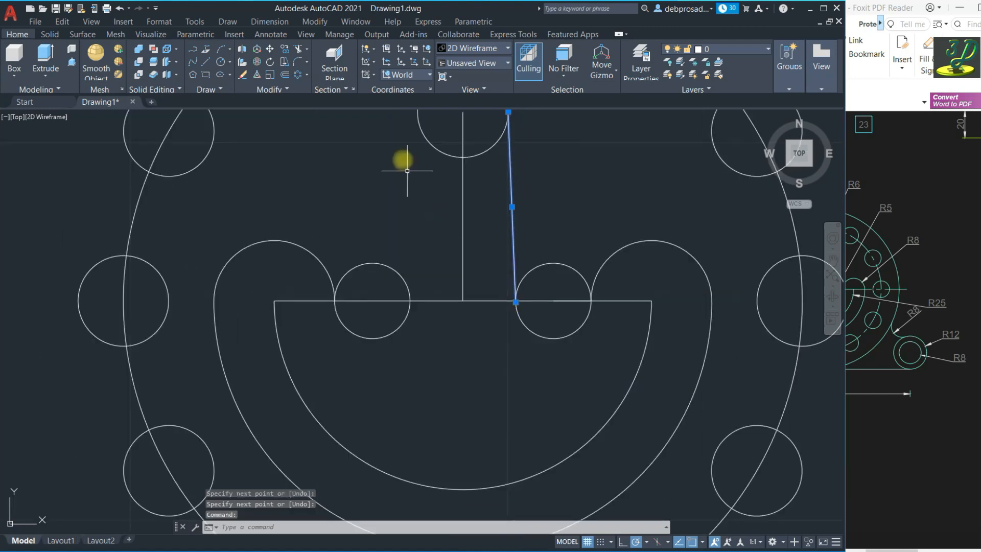
click(290, 89)
click(300, 102)
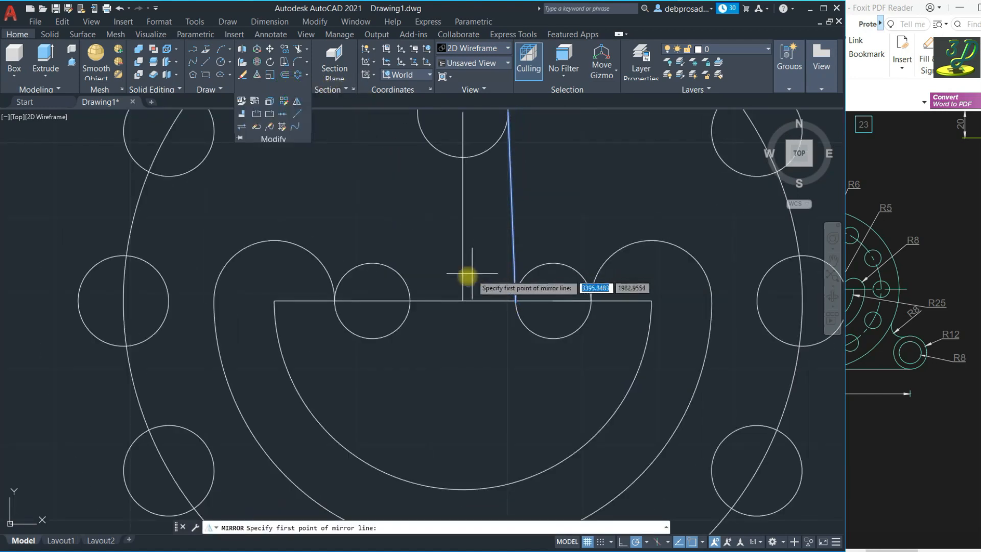
click(463, 301)
click(461, 344)
key(space)
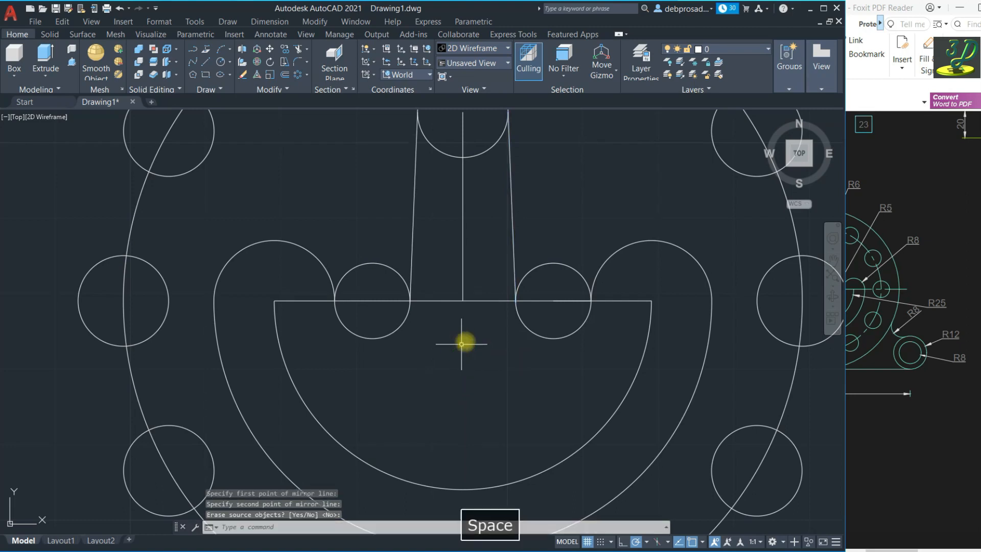
Trim away the upper halves of both radius 5 circles, using the slanted slot sides and radius 8 arcs as cutting edges
click(519, 246)
click(493, 219)
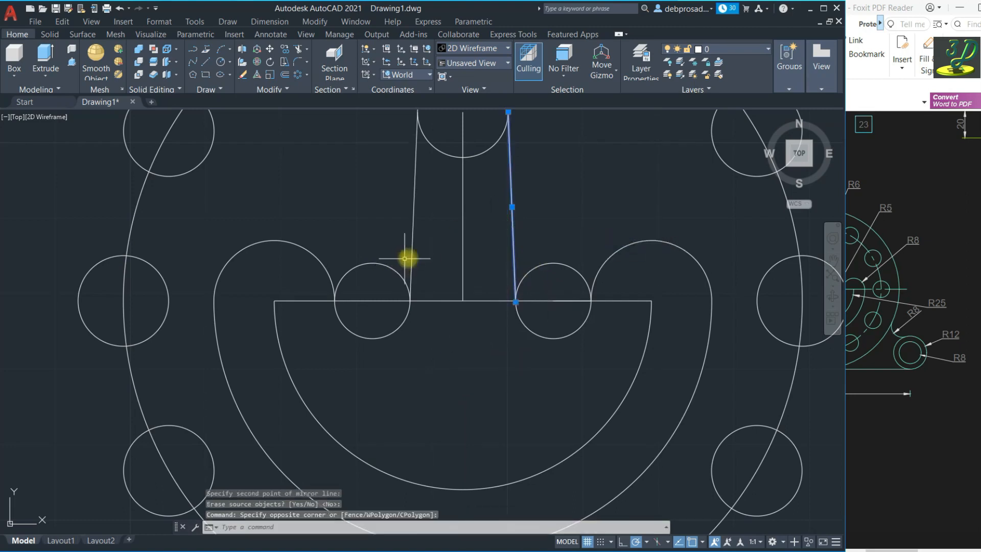
click(433, 254)
click(394, 219)
click(336, 252)
click(309, 247)
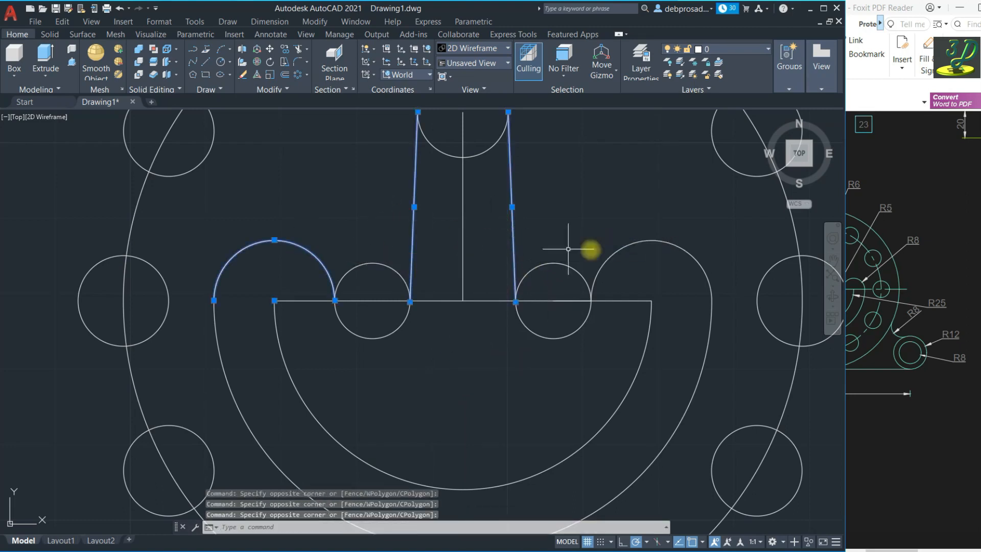
click(645, 257)
click(594, 205)
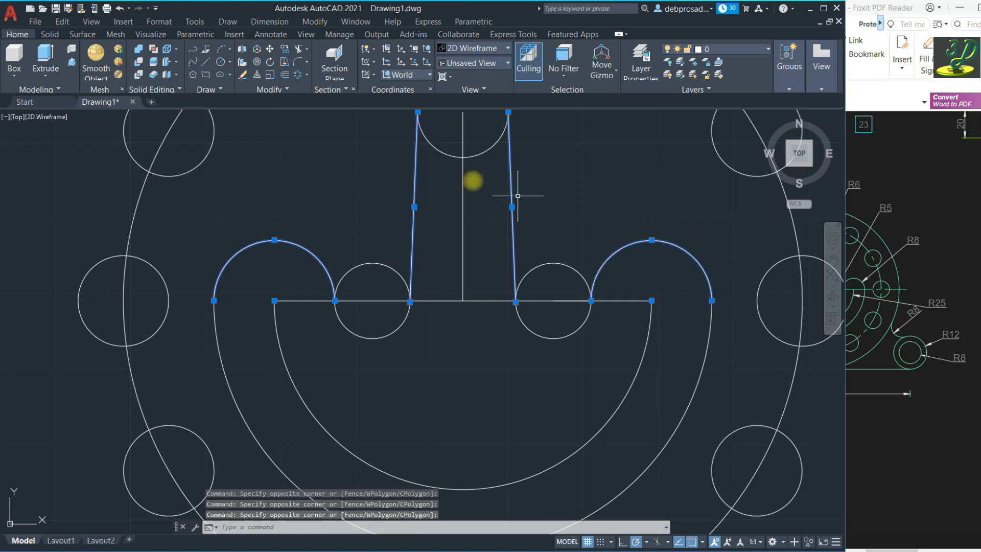
click(298, 49)
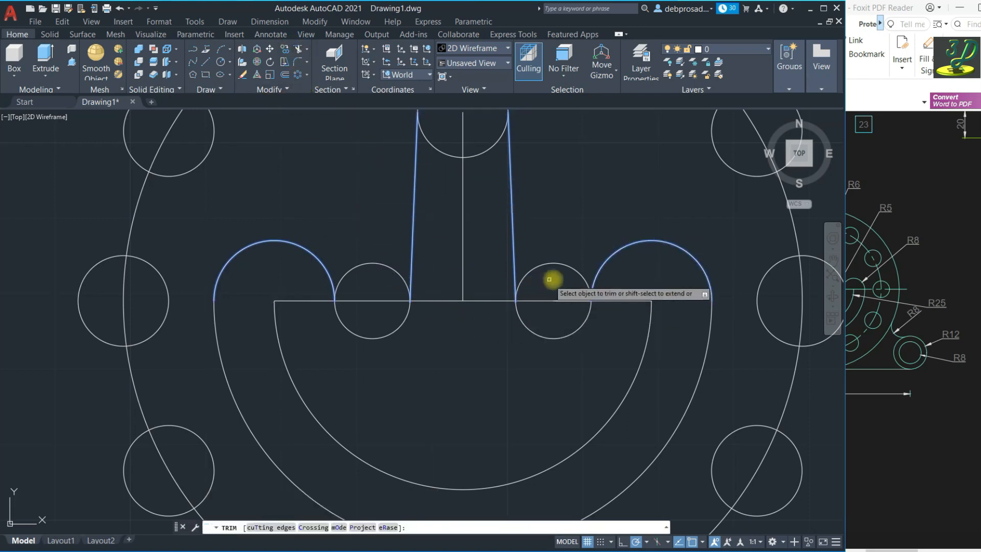
drag(561, 279, 548, 244)
drag(386, 294, 346, 212)
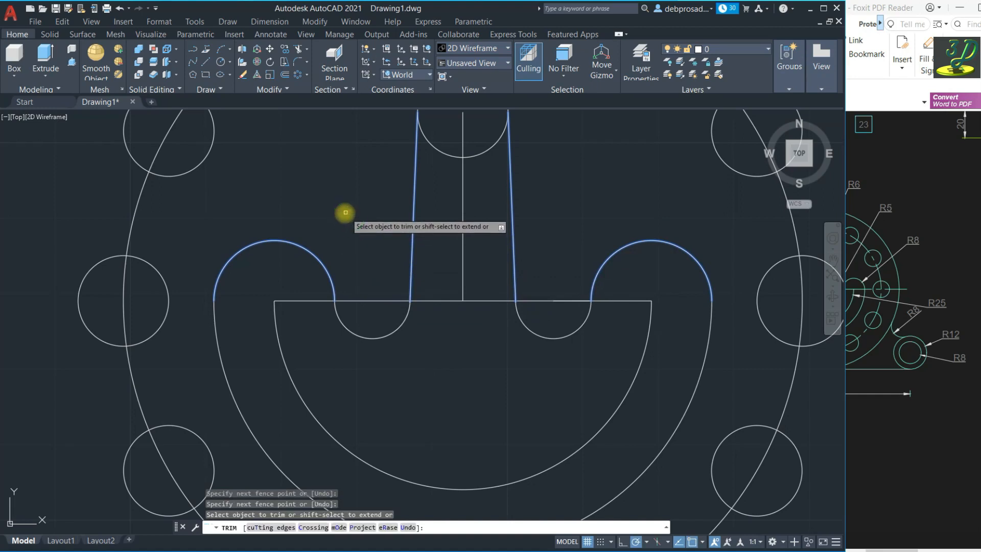
Trim the lower half of the radius 6 circle between the two slanted slot sides and finish trimming
scroll(450, 334, down, 2)
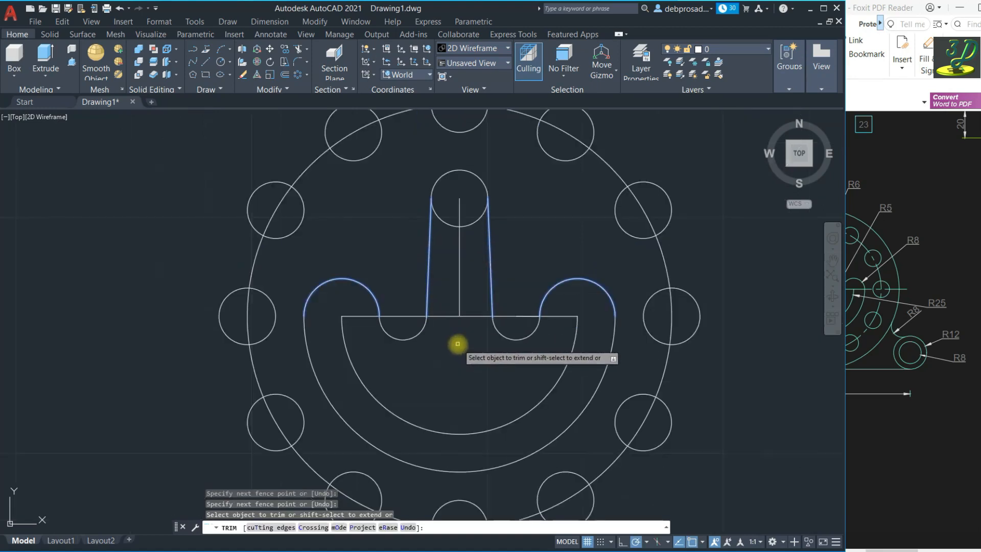
click(475, 217)
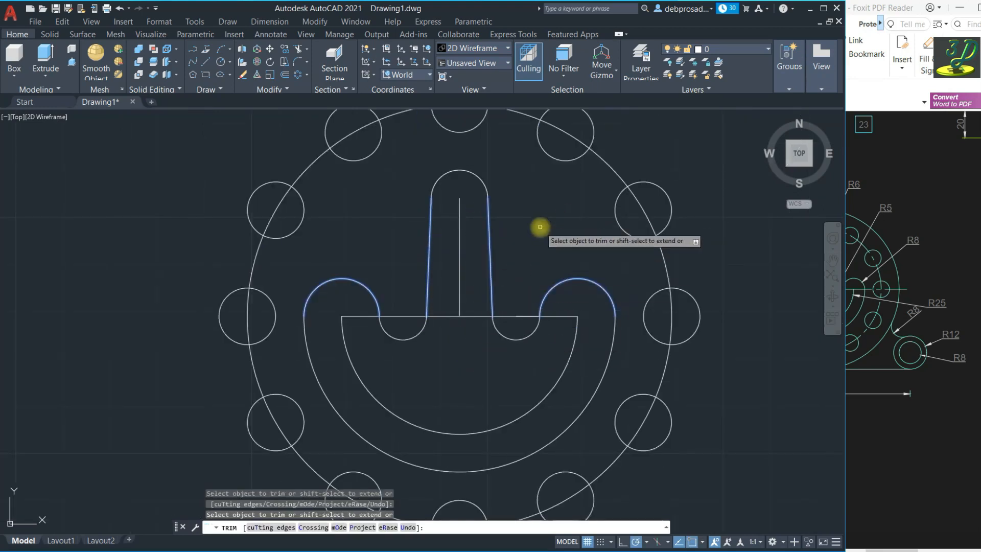
key(Escape)
key(Escape)
key(Escape)
Compare the trimmed slot profile with the PDF reference and examine the outer flange and lug dimensions
scroll(570, 224, down, 3)
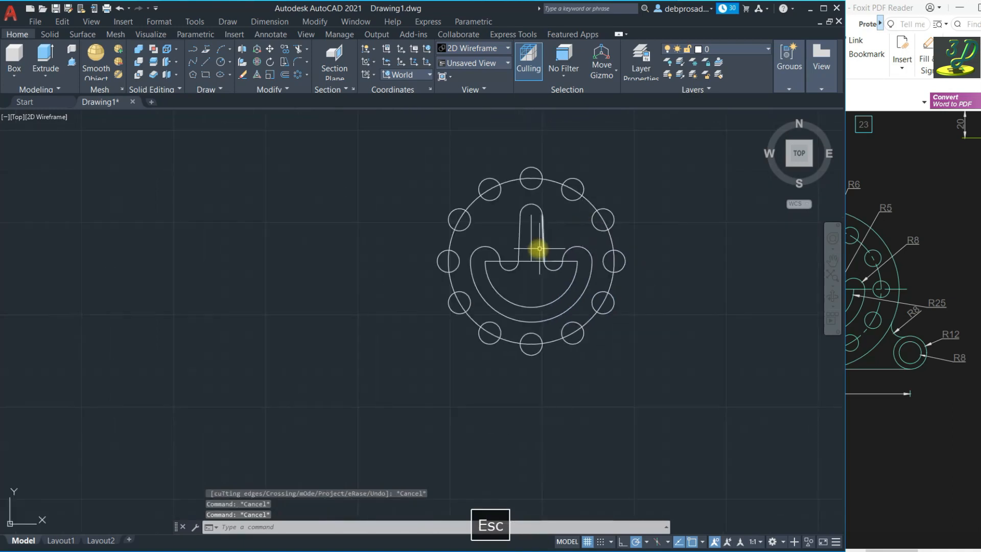
scroll(536, 246, up, 2)
click(836, 289)
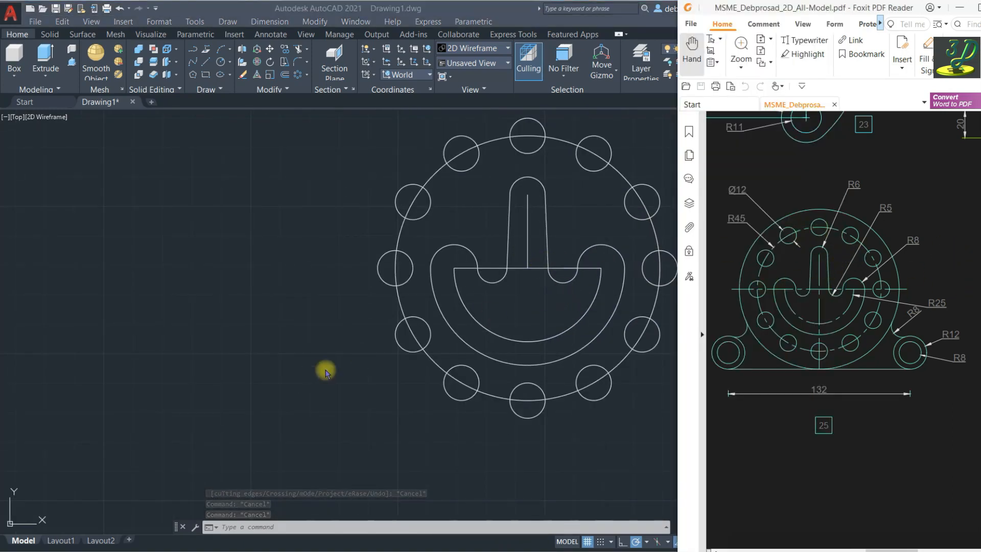
scroll(325, 372, down, 2)
scroll(506, 302, up, 2)
scroll(610, 266, down, 2)
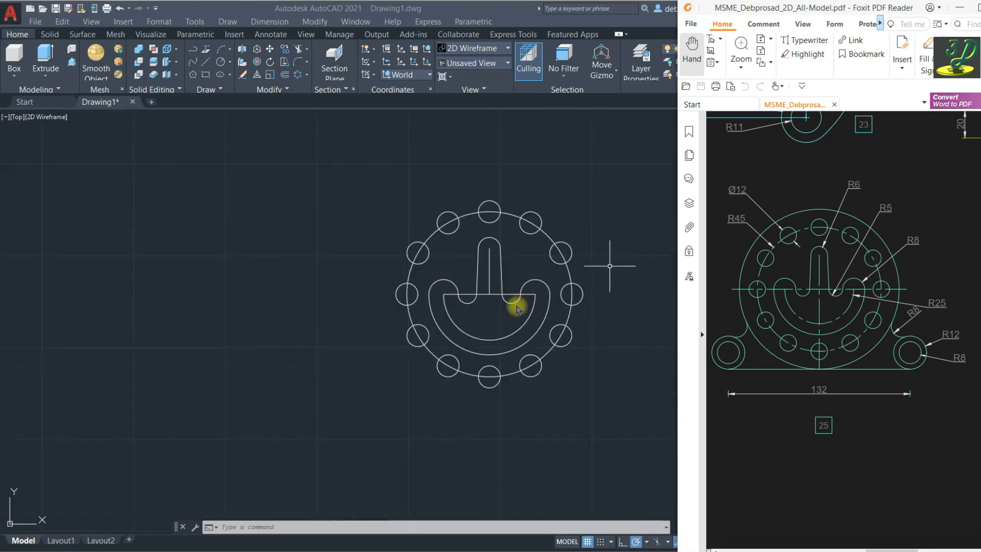
scroll(508, 312, up, 2)
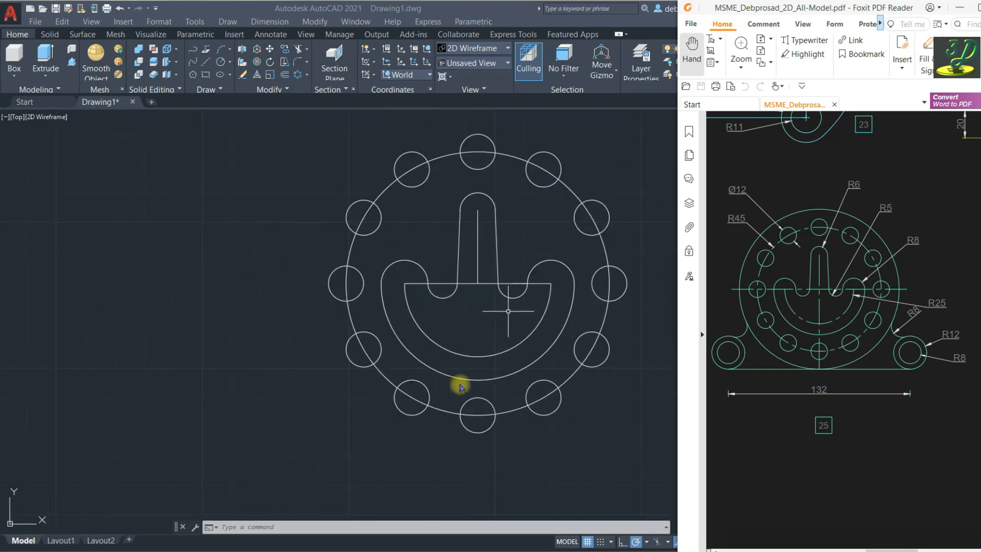
key(Escape)
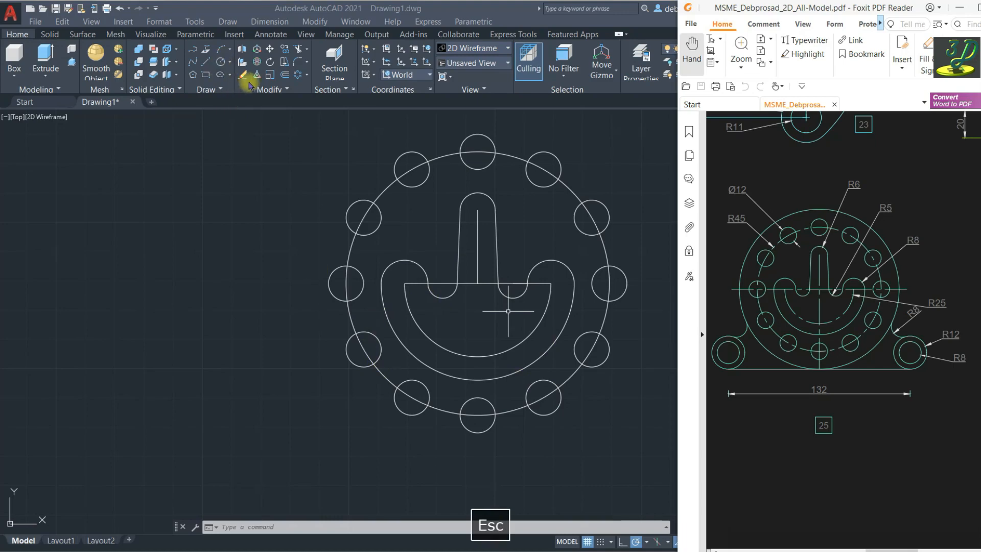
Draw the flange's outer circle with a radius of 58, centred on the midpoint of the horizontal line
click(220, 63)
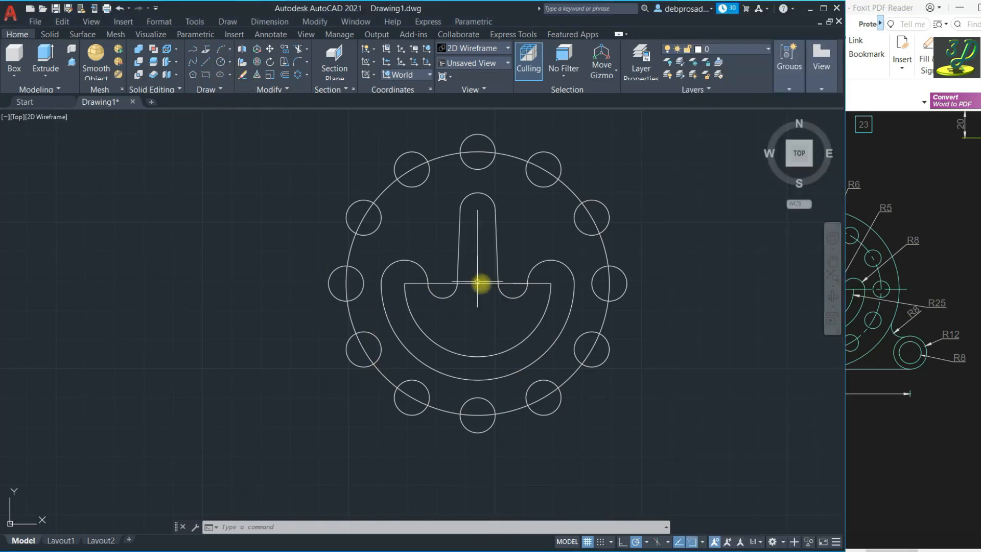
click(222, 63)
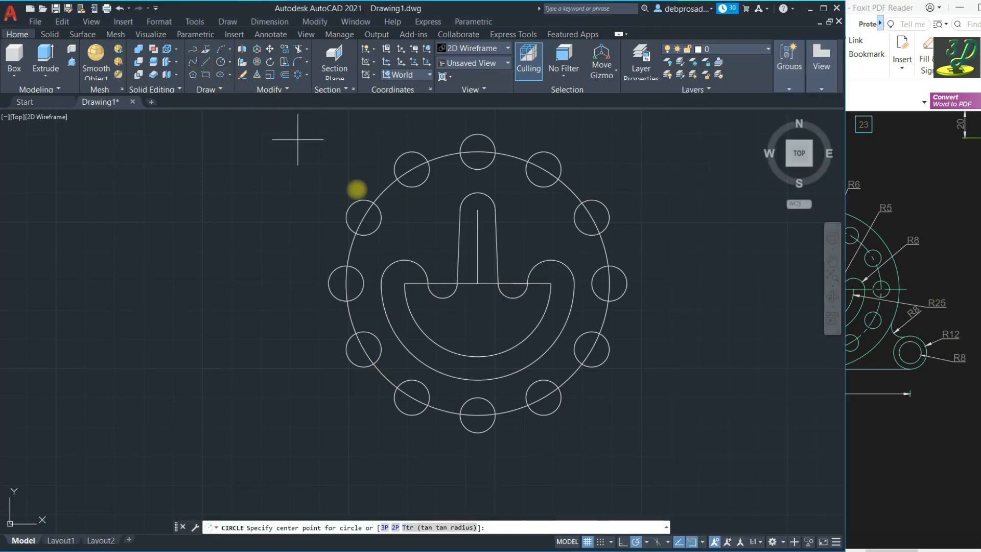
click(478, 284)
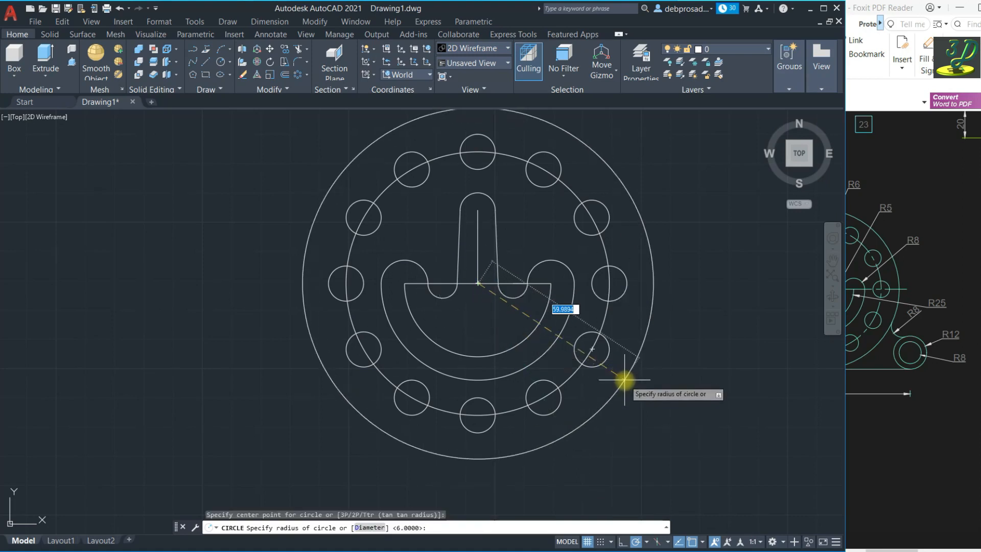
key(Return)
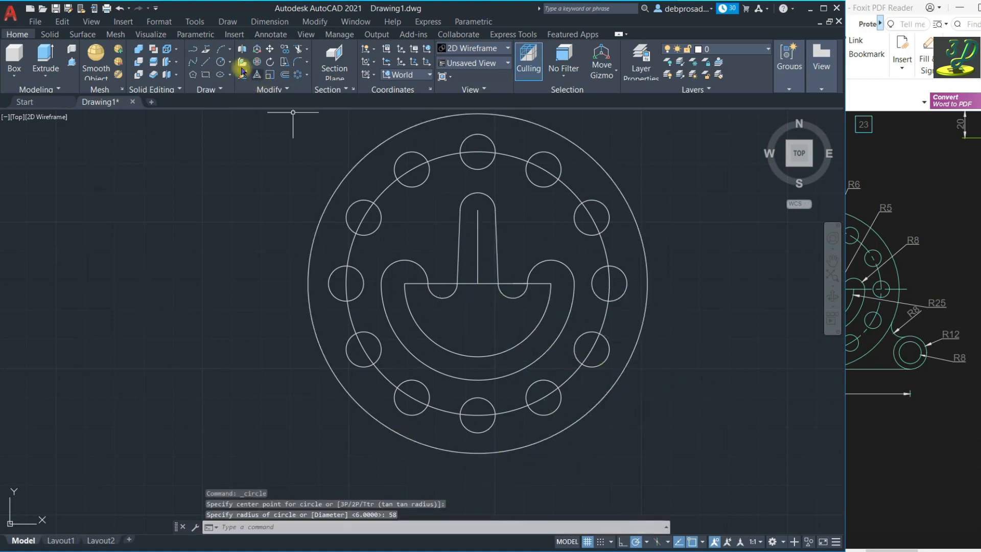
Draw a 132 unit horizontal line to the right from the bottom quadrant of the radius 58 circle
click(207, 62)
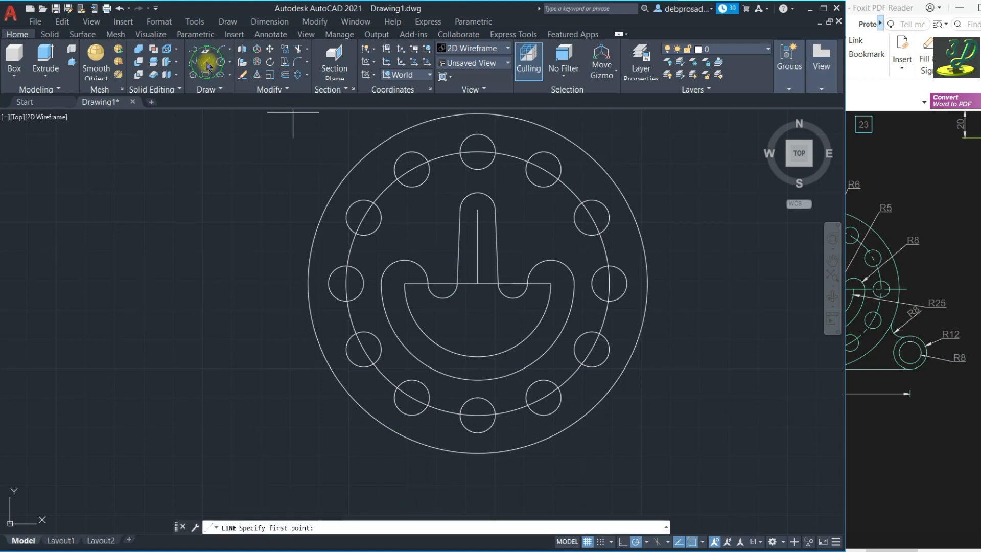
click(478, 453)
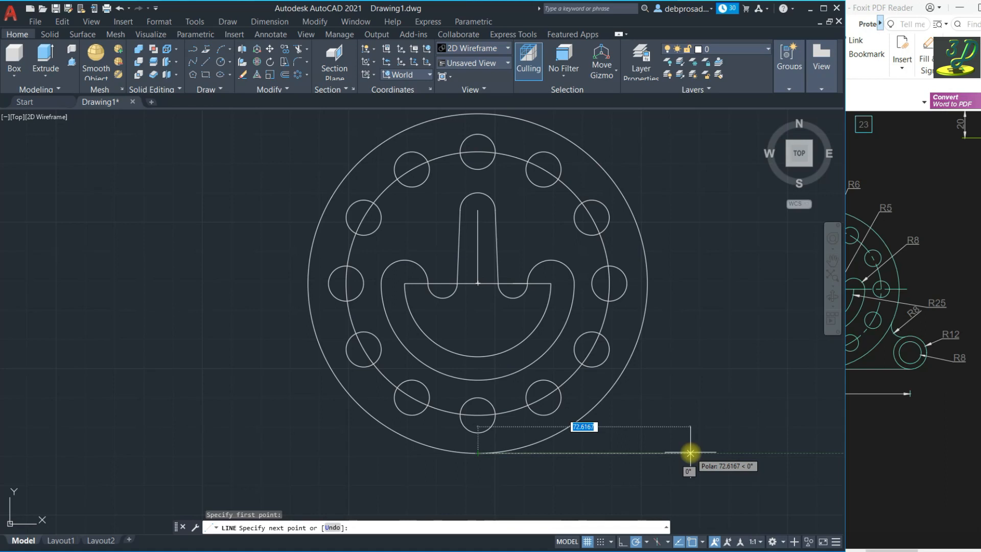
text(132)
key(Return)
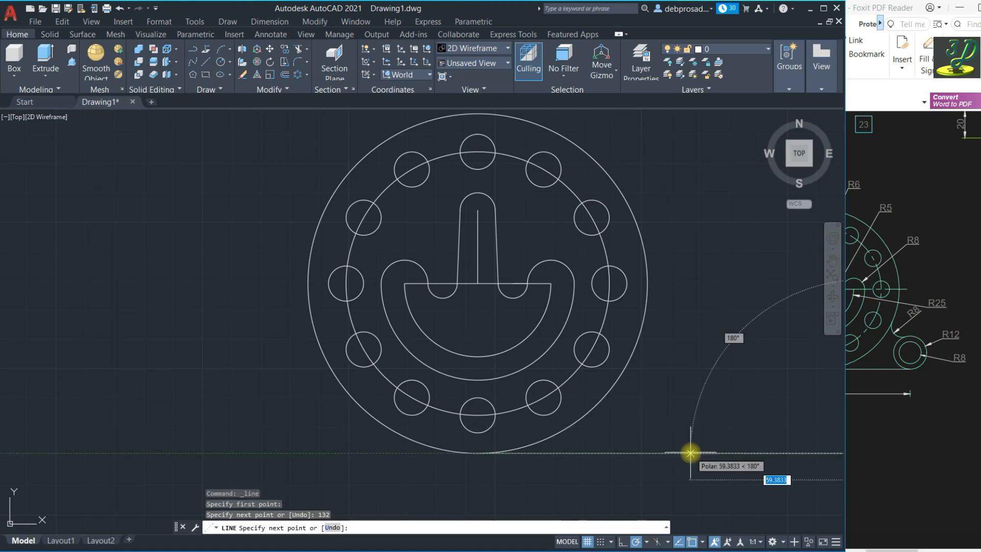
key(Escape)
key(ctrl+z)
Move the 132 unit base line by its midpoint onto the outer circle's bottom quadrant and check its length against the reference
click(666, 453)
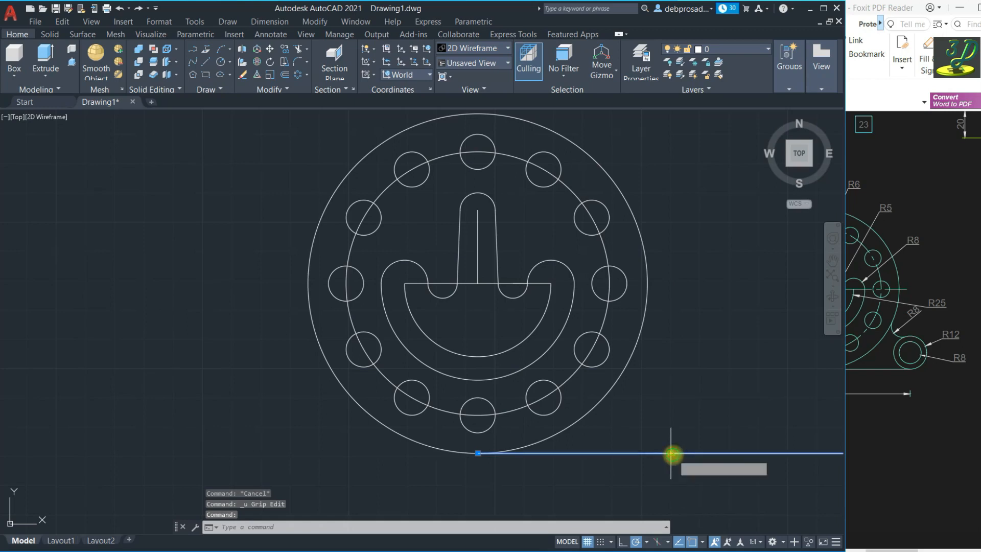
click(671, 453)
click(477, 453)
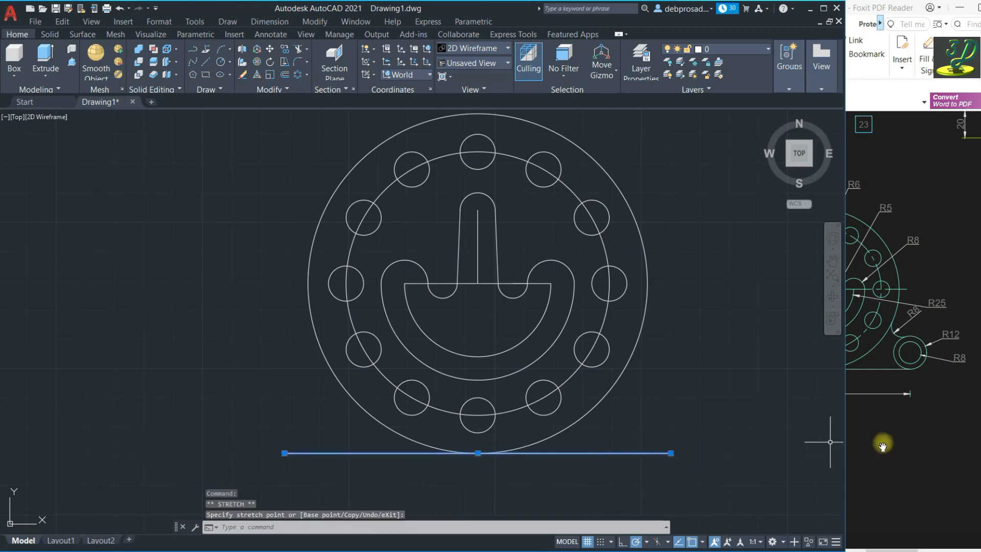
click(927, 465)
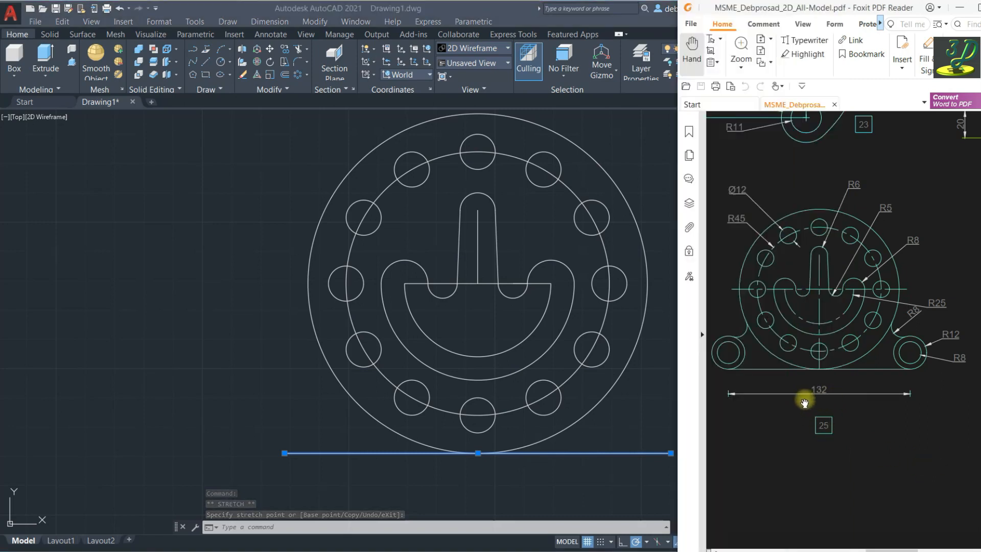
key(Escape)
click(567, 453)
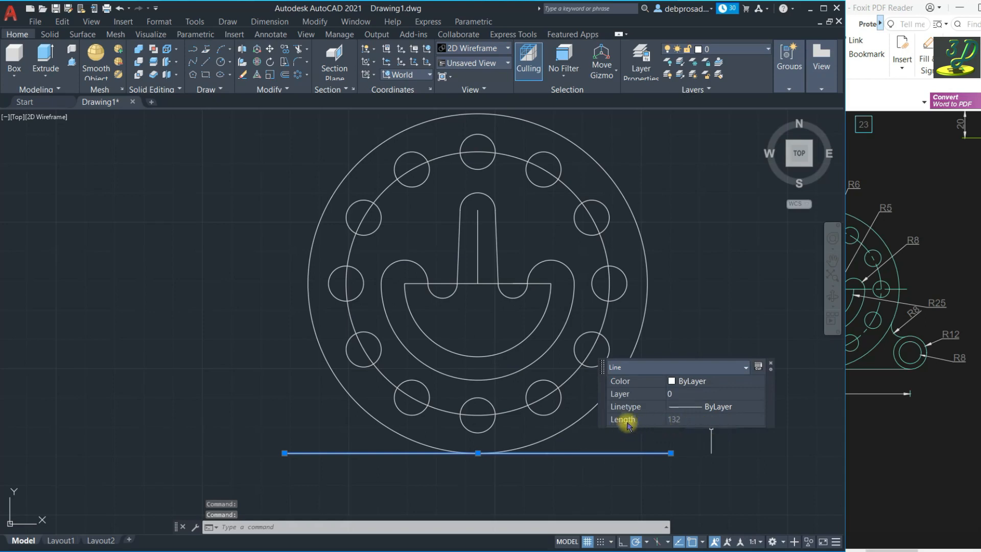
key(Escape)
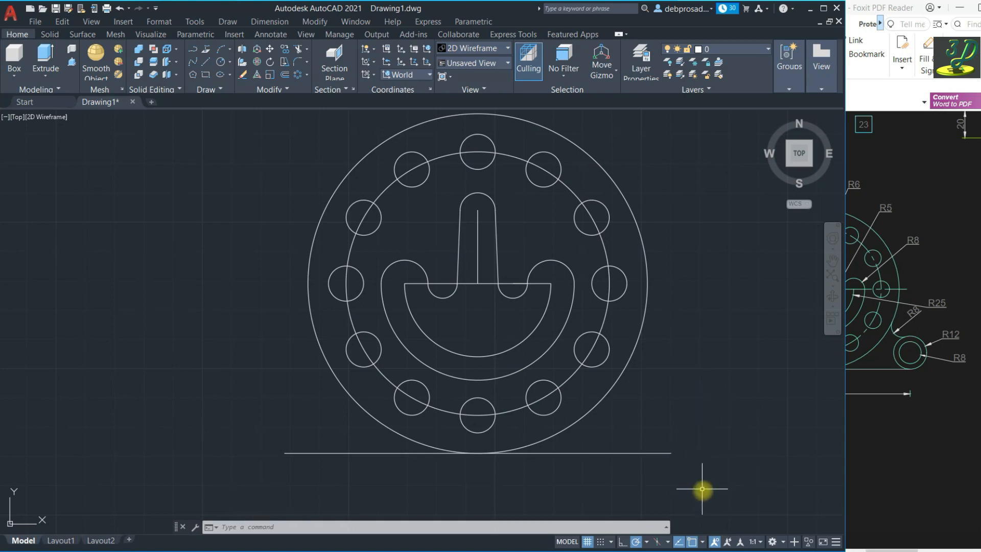
Draw a 12 unit vertical line upward from the right end of the base line
click(207, 62)
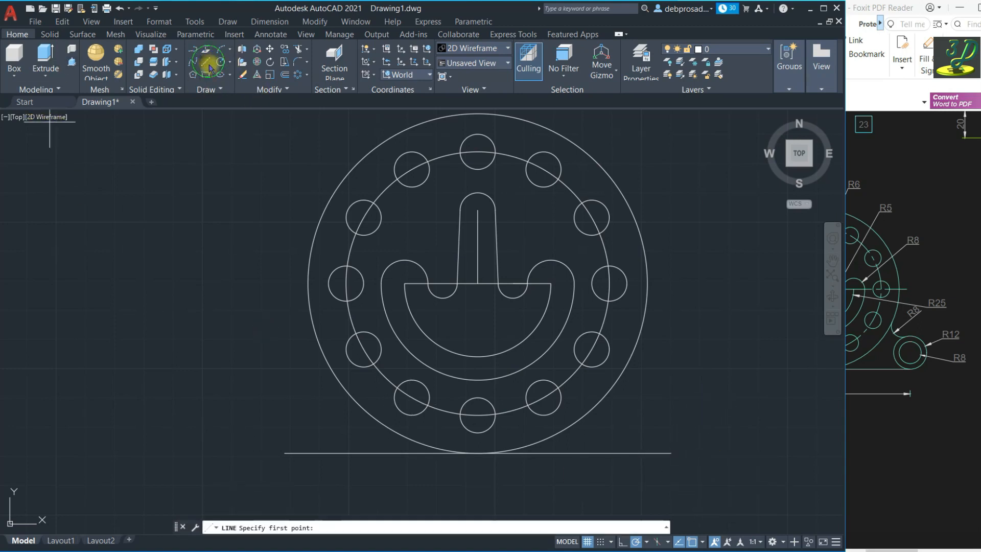
click(671, 453)
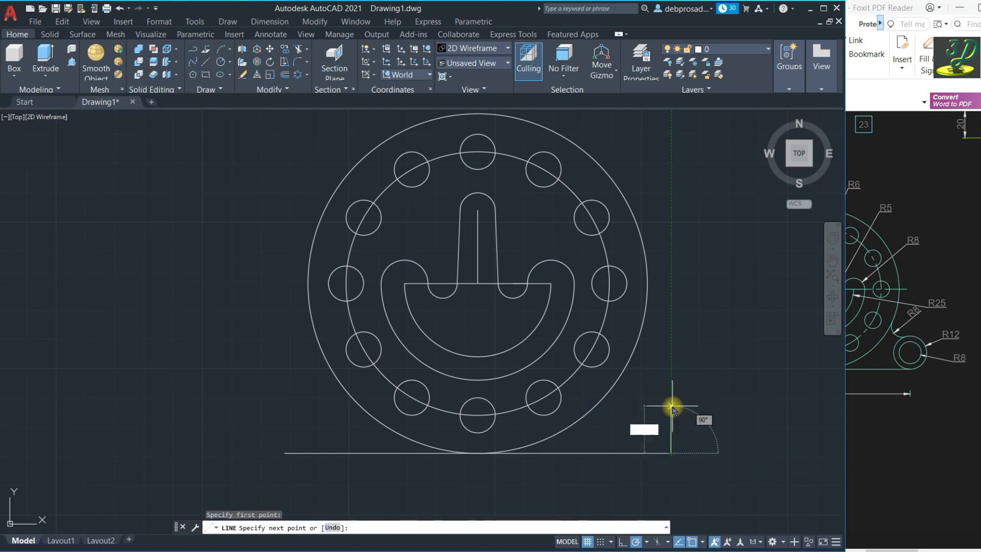
key(Return)
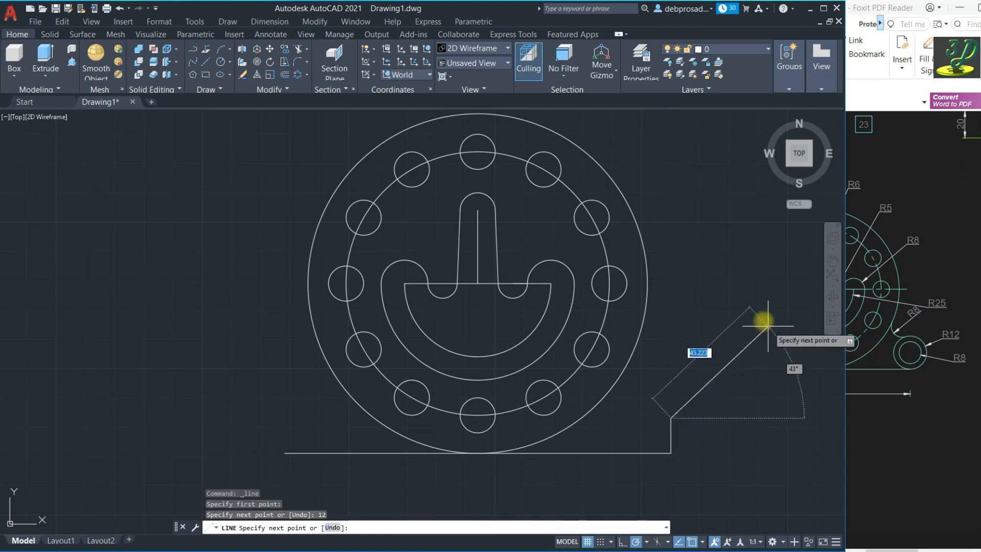
key(Escape)
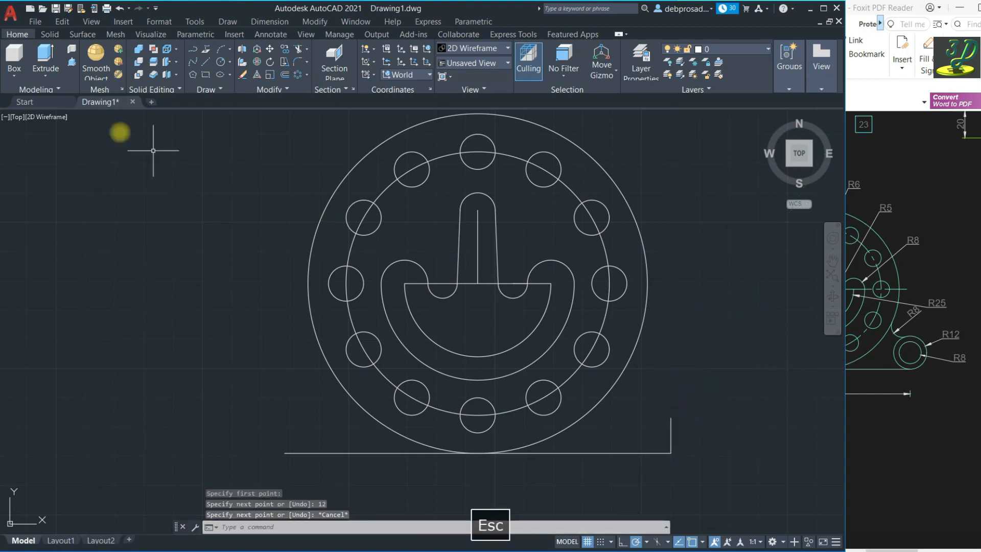
Draw two concentric lug circles with radii 12 and 8, centred on the upper end of the 12 unit vertical line
click(220, 61)
click(671, 417)
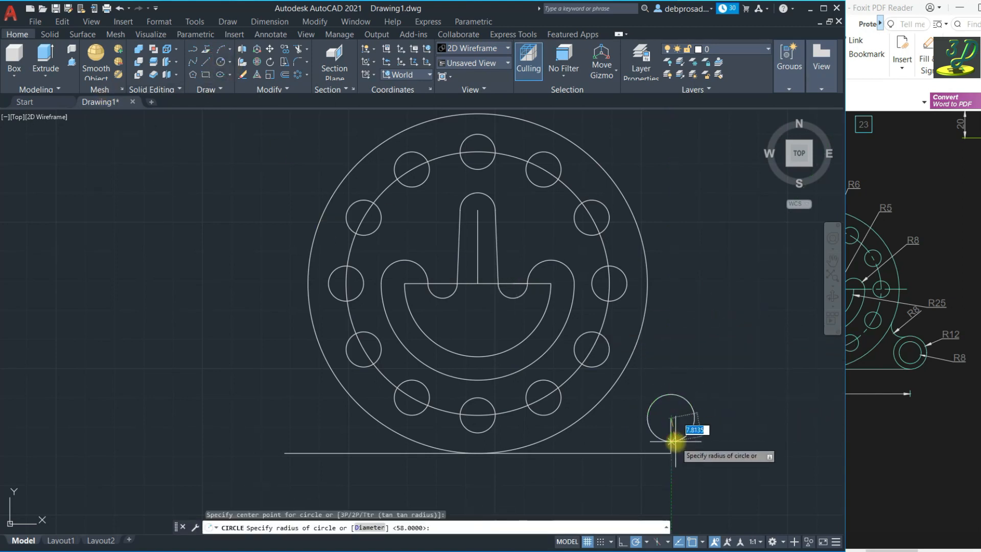
click(673, 451)
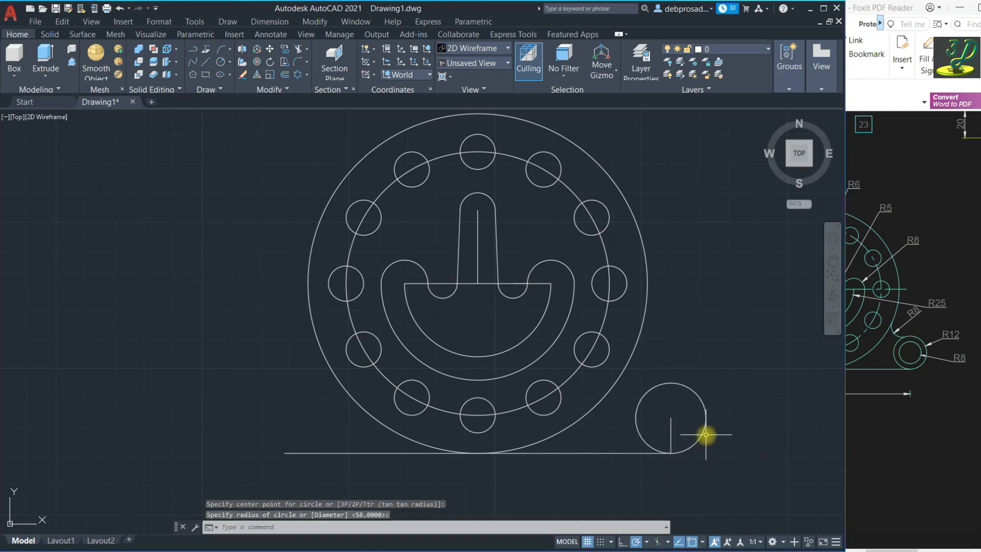
key(space)
click(671, 418)
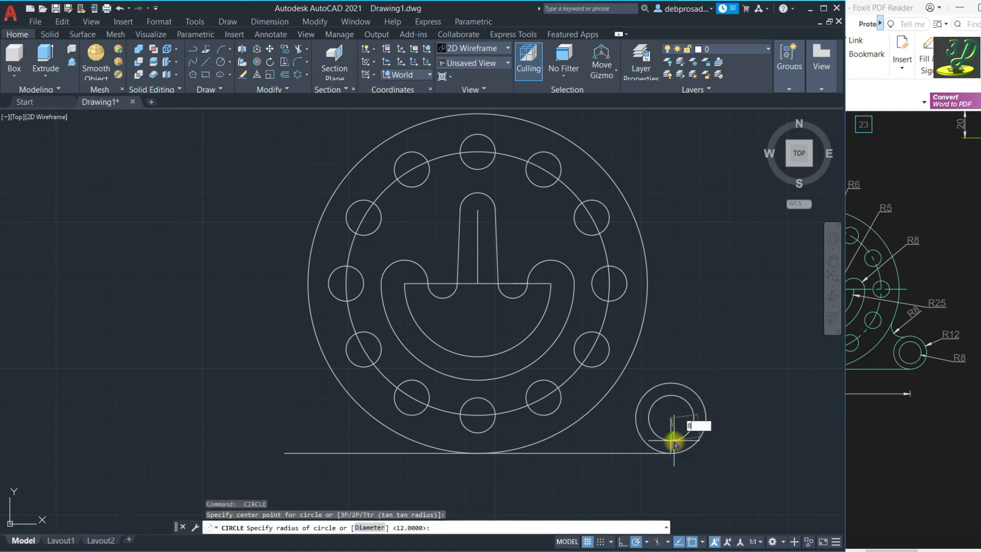
text(8)
key(Return)
key(Escape)
Mirror the two concentric lug circles across the flange's vertical centreline to the opposite end of the base line, keeping the originals
click(705, 401)
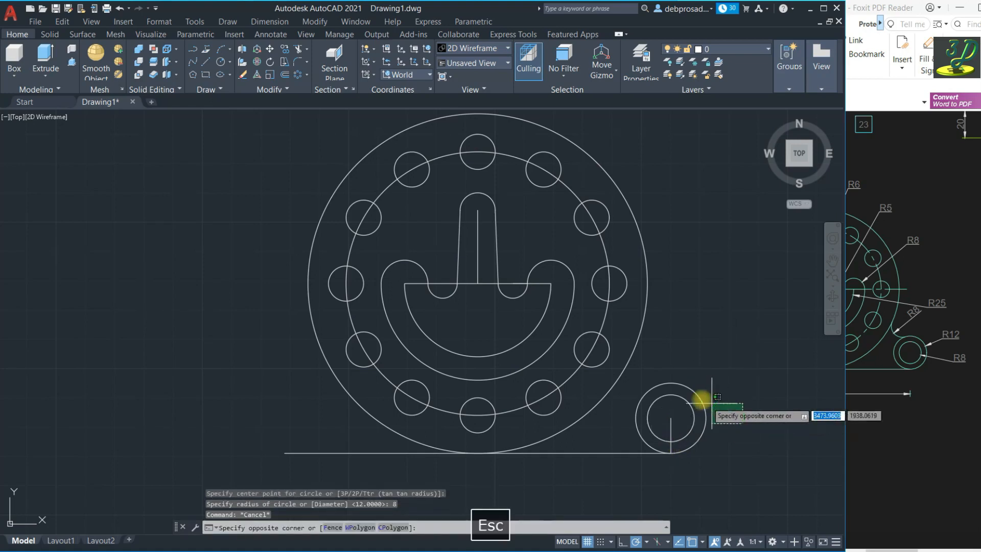
click(668, 397)
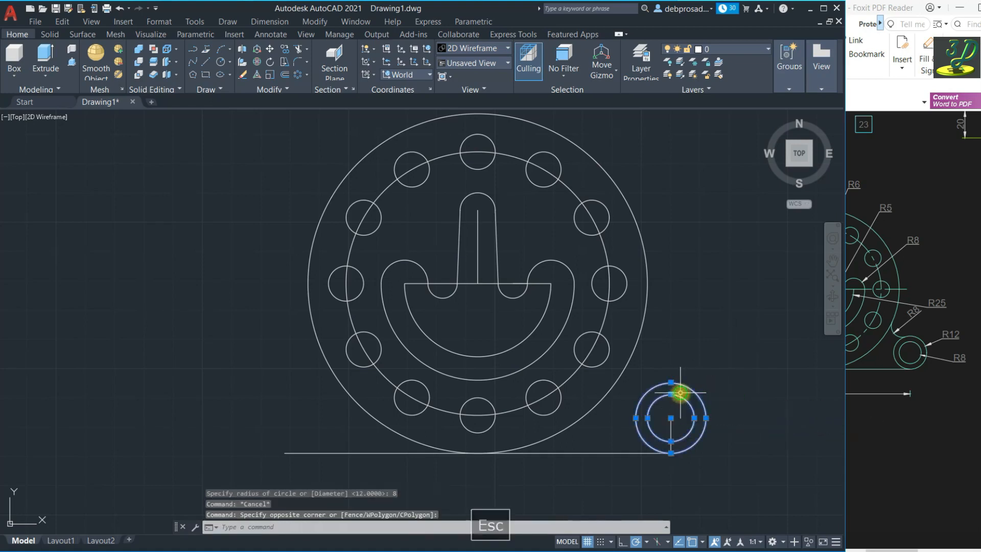
click(286, 90)
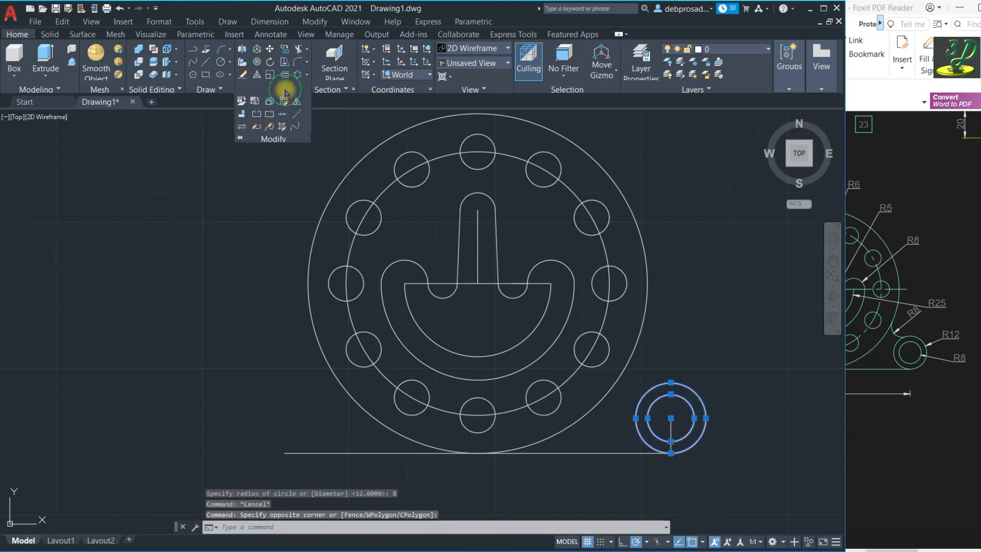
click(478, 452)
click(478, 433)
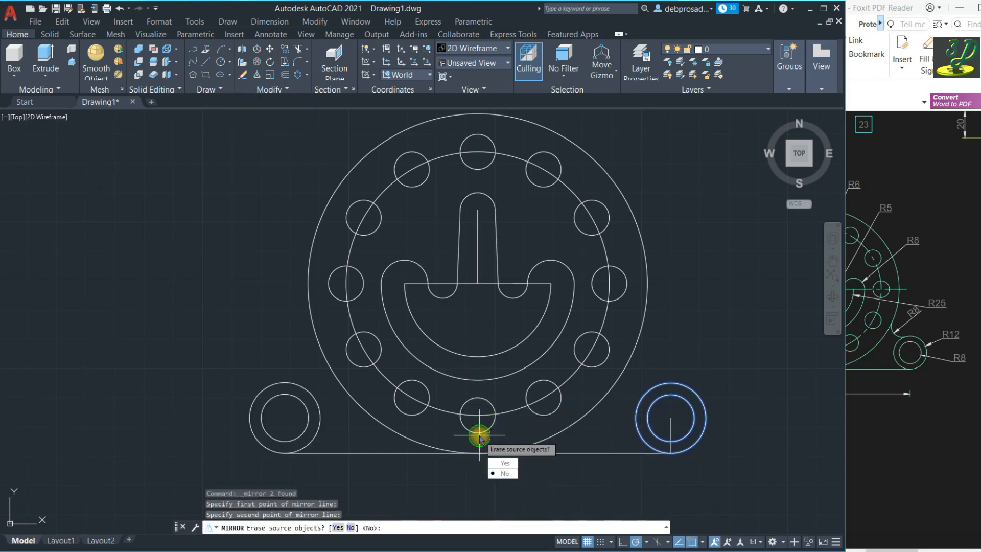
key(space)
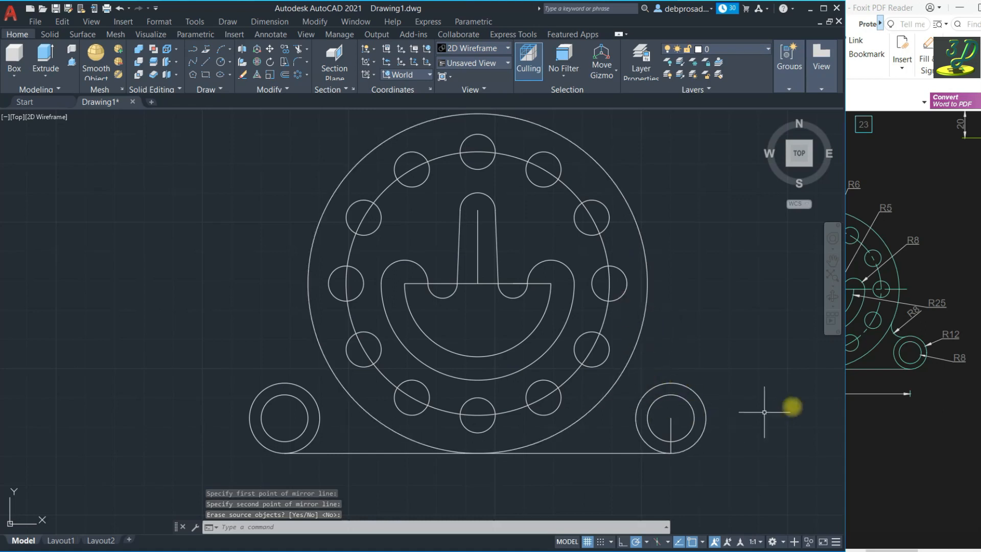
Fillet the outer flange circle and the right lug's outer circle with a radius of 8
click(298, 62)
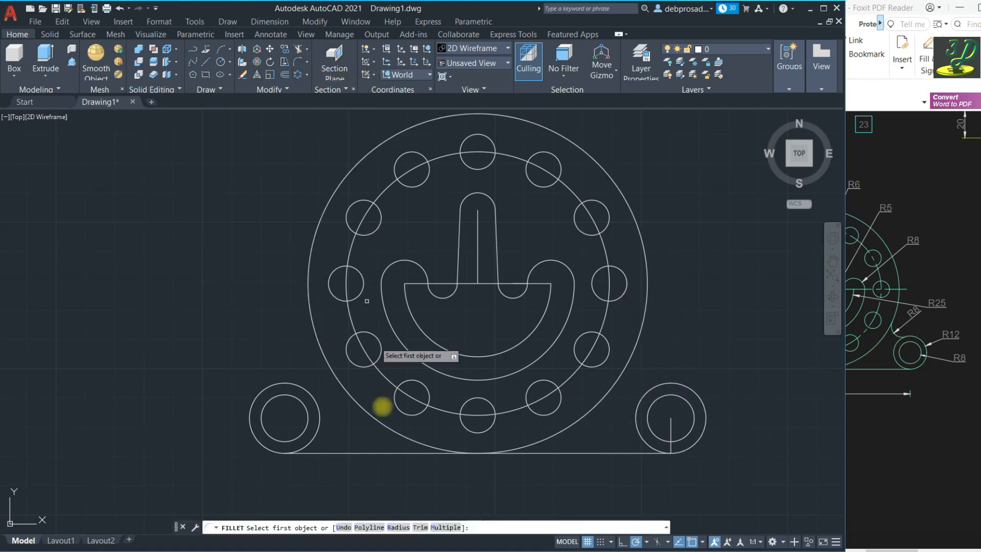
click(396, 528)
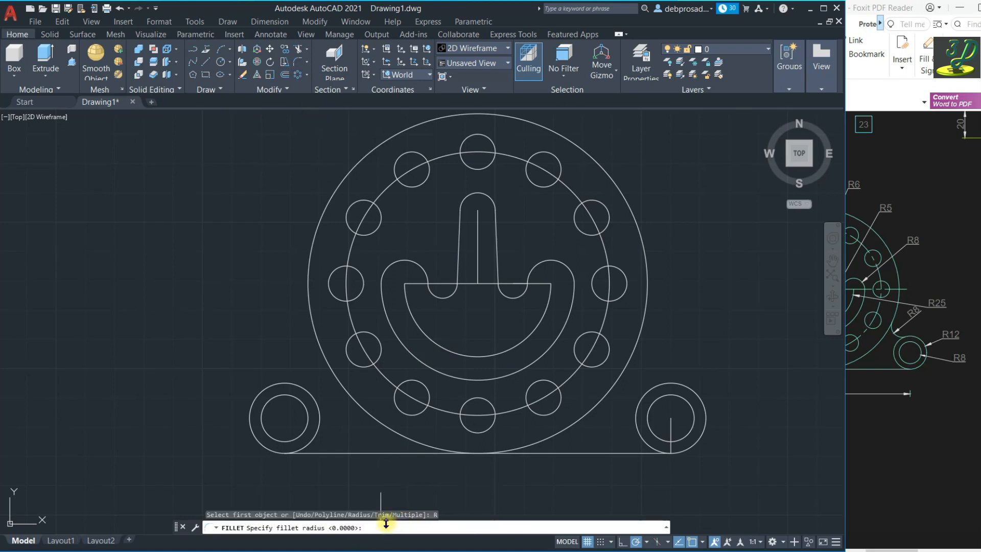
text(8)
key(Return)
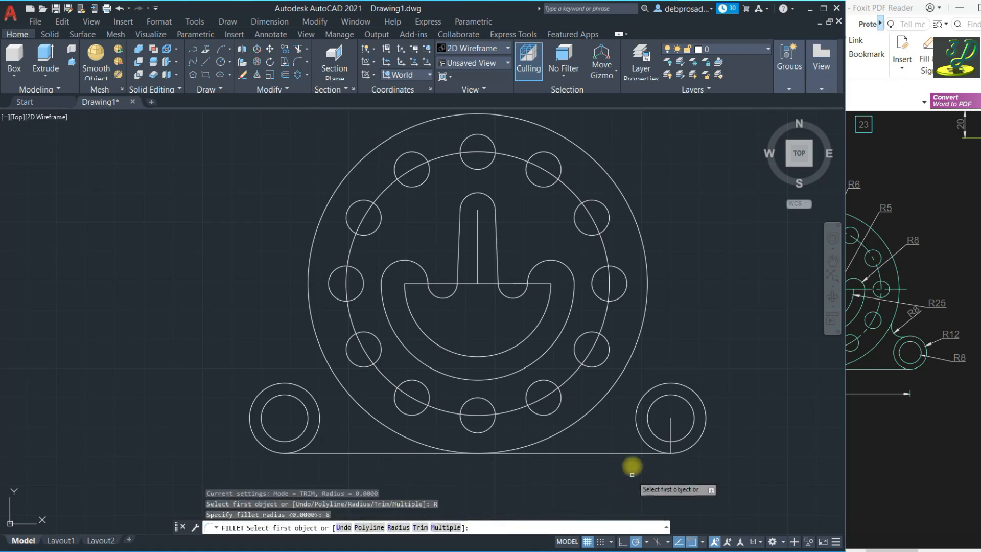
click(639, 341)
click(665, 384)
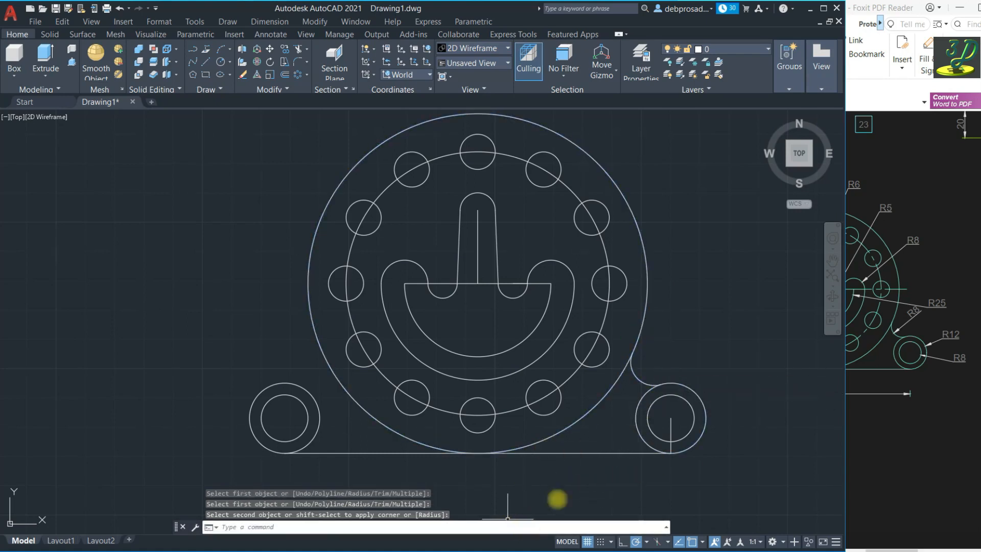
Mirror the lug fillet arc across the flange's vertical centreline to the left lug, keeping the original
click(671, 362)
click(636, 381)
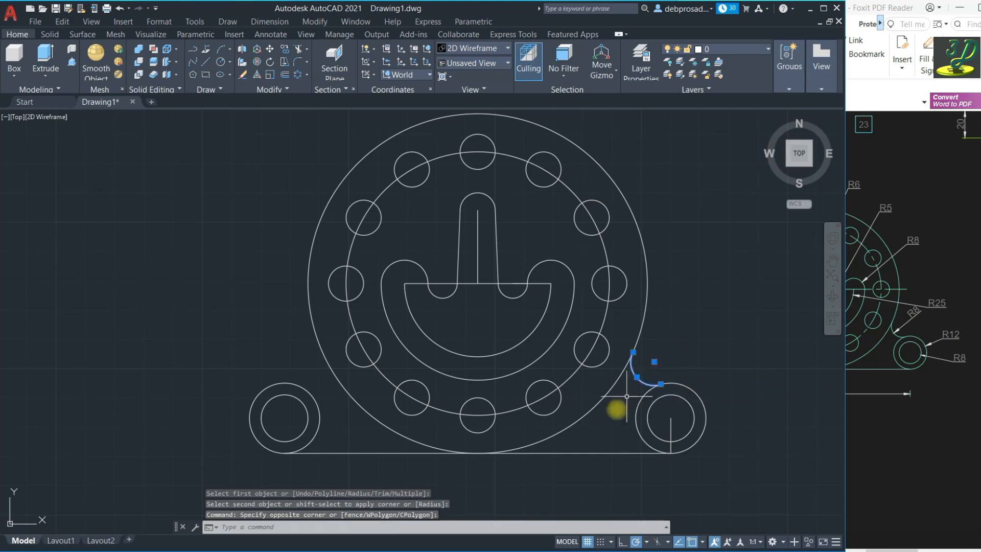
click(288, 90)
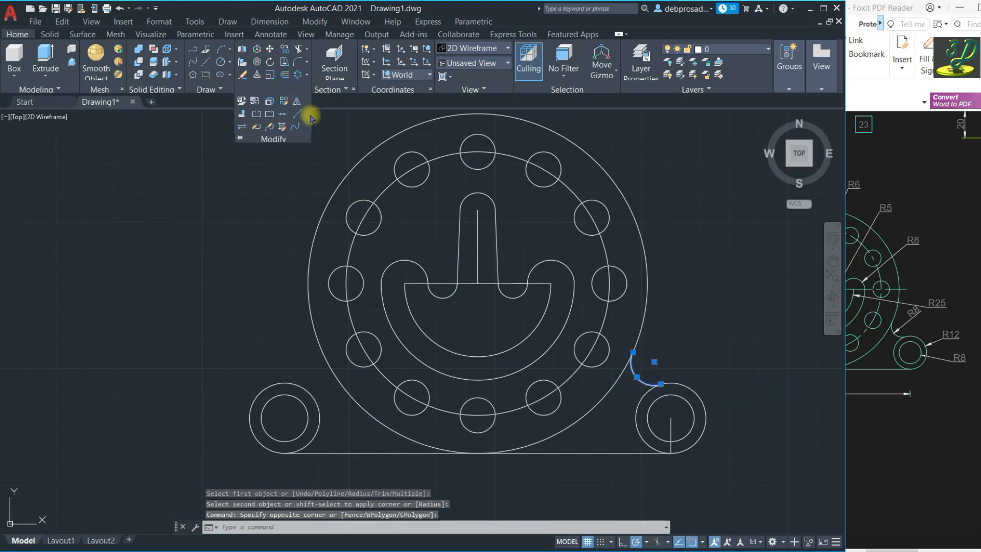
click(298, 105)
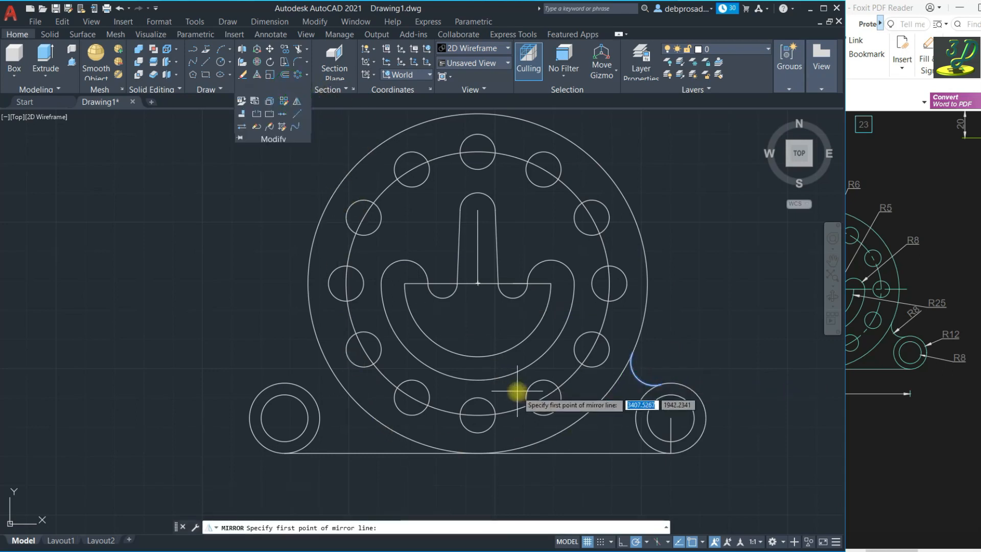
click(477, 352)
click(478, 327)
key(Return)
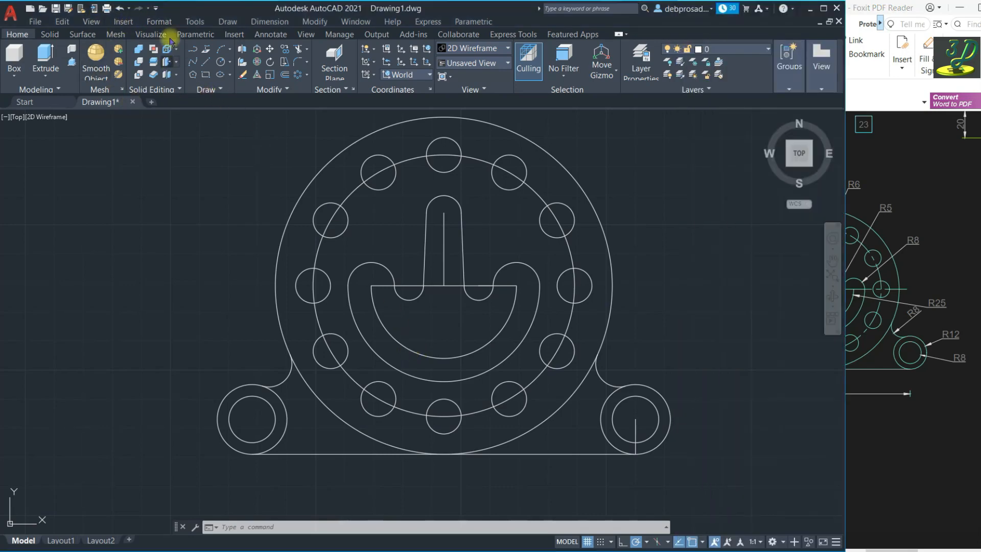
Load the CENTER, CENTER2 and CENTERX2 linetypes into the drawing
click(159, 22)
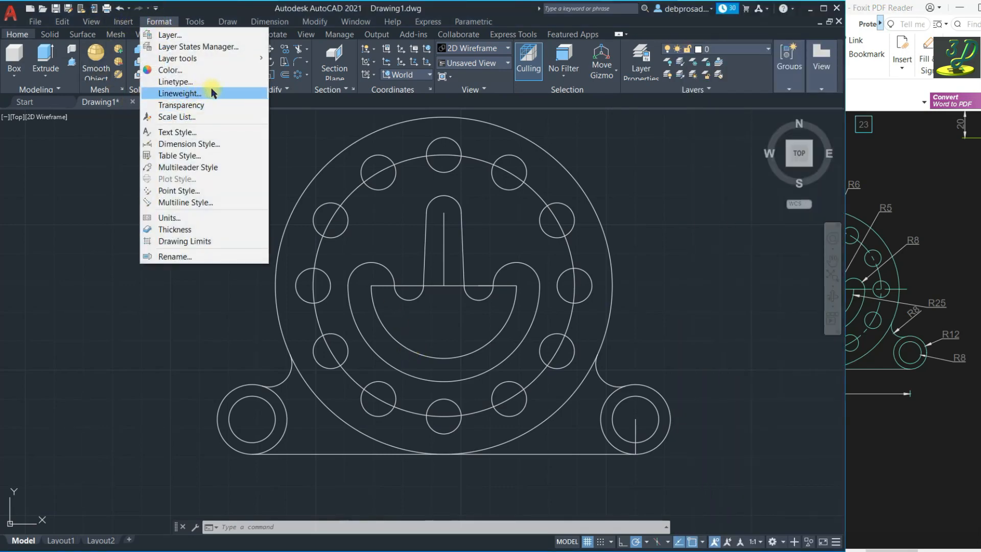
click(192, 80)
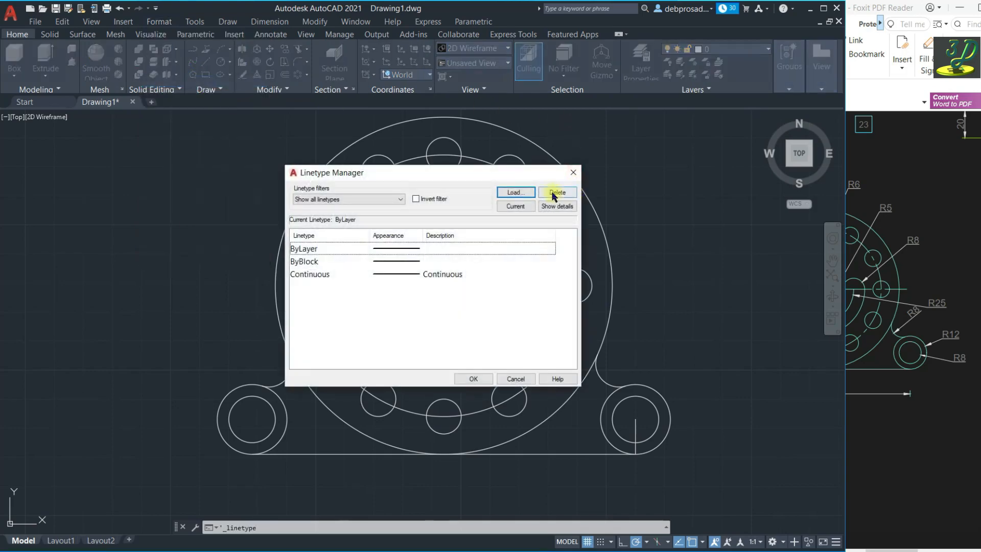
click(516, 193)
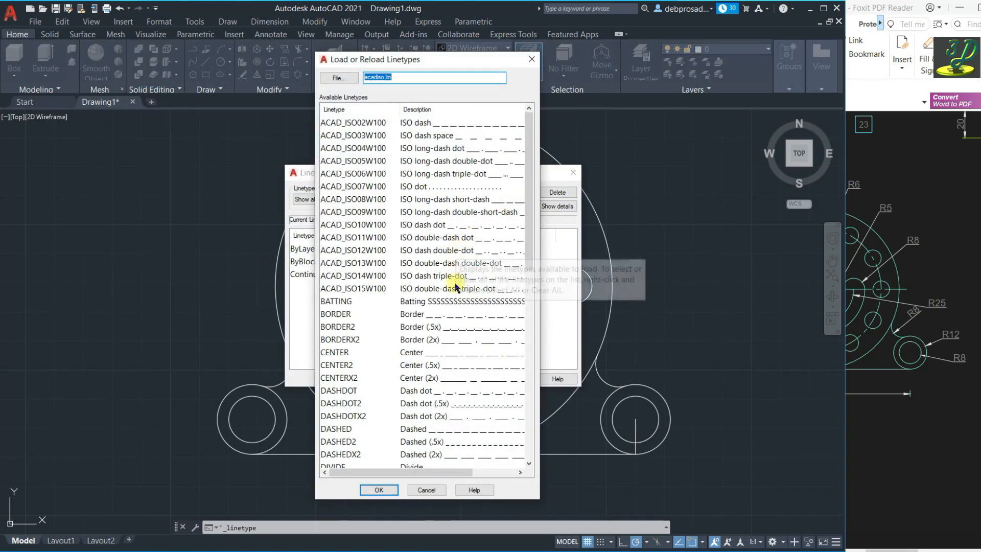
click(409, 366)
click(402, 353)
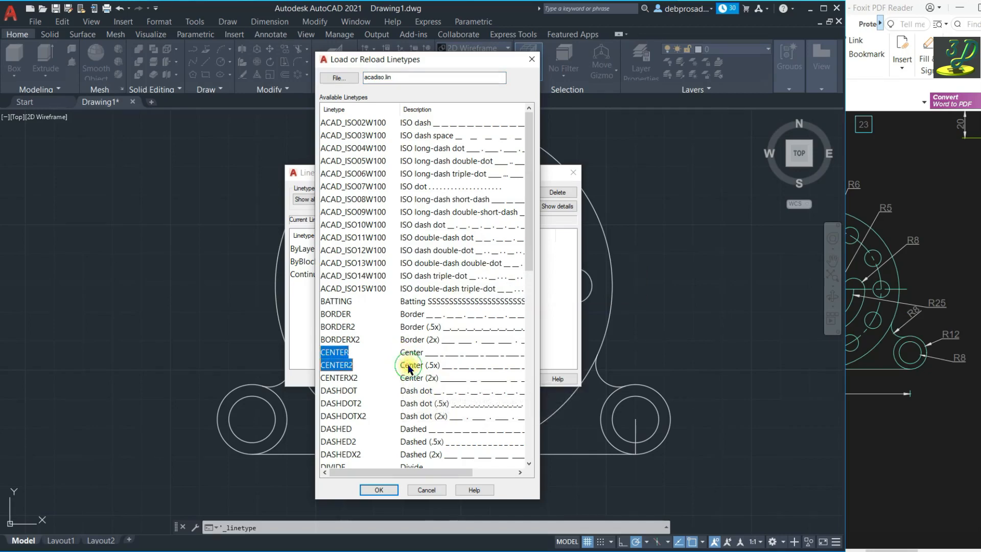
click(379, 490)
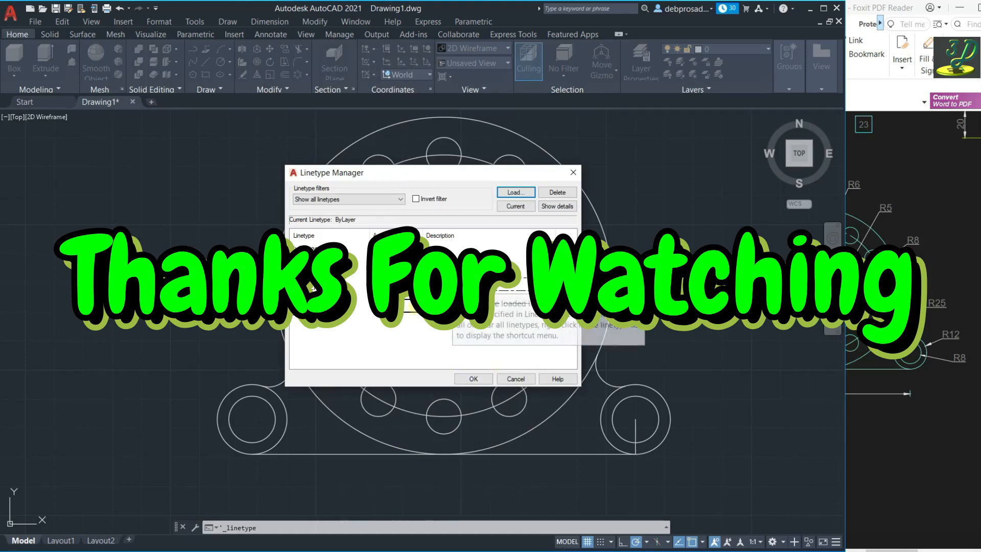
click(471, 378)
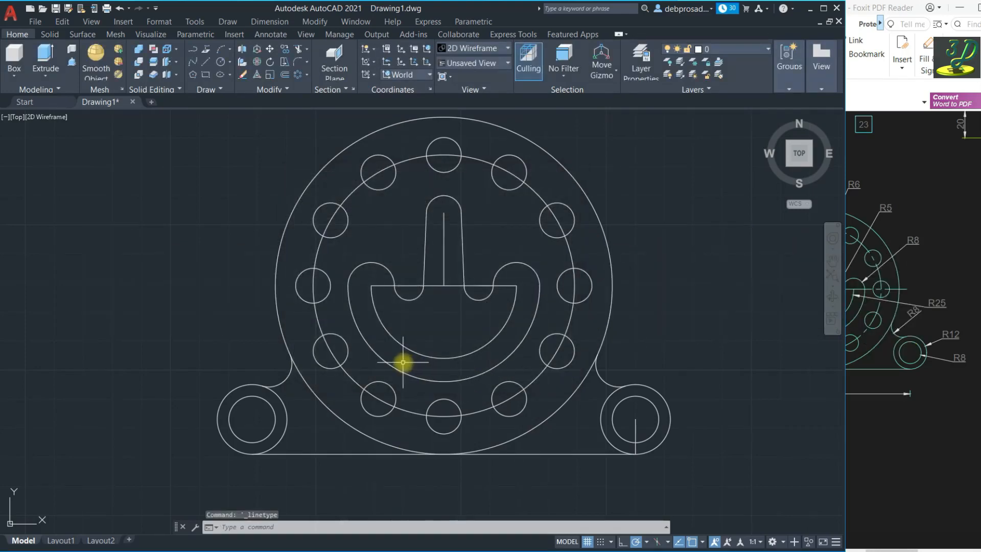
Assign the CENTER2 linetype to the slot's two construction lines, its inner semicircular arc and the circle through the hole centres
click(448, 290)
click(431, 263)
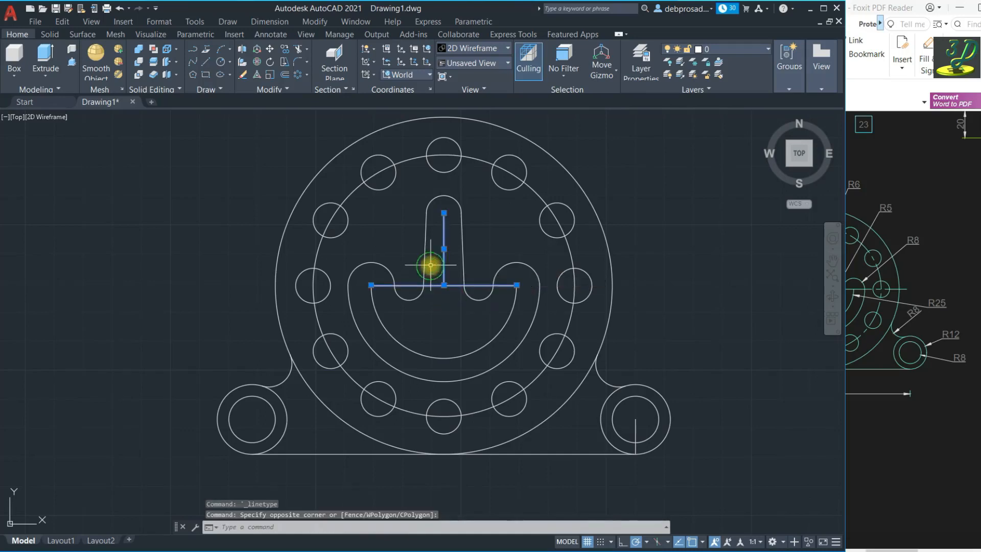
click(428, 353)
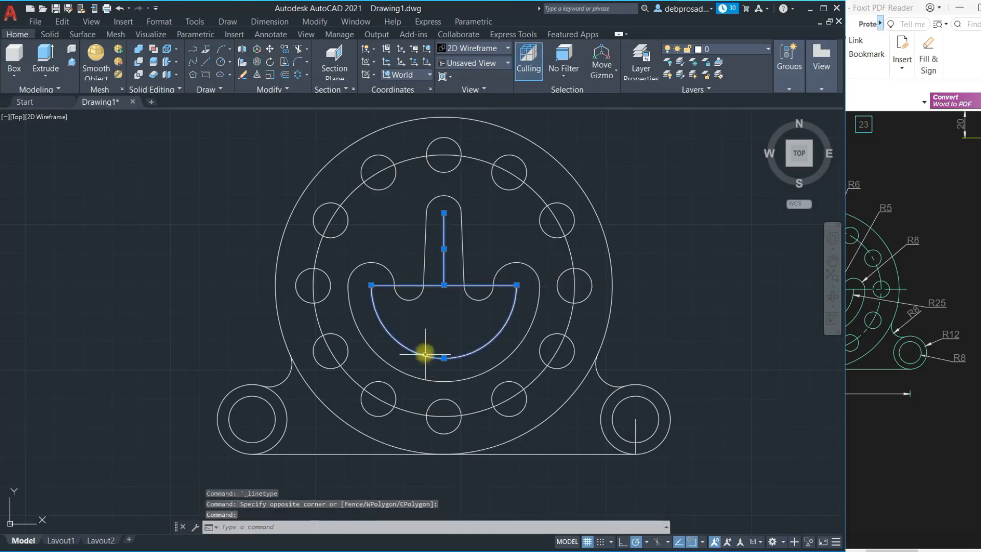
click(405, 163)
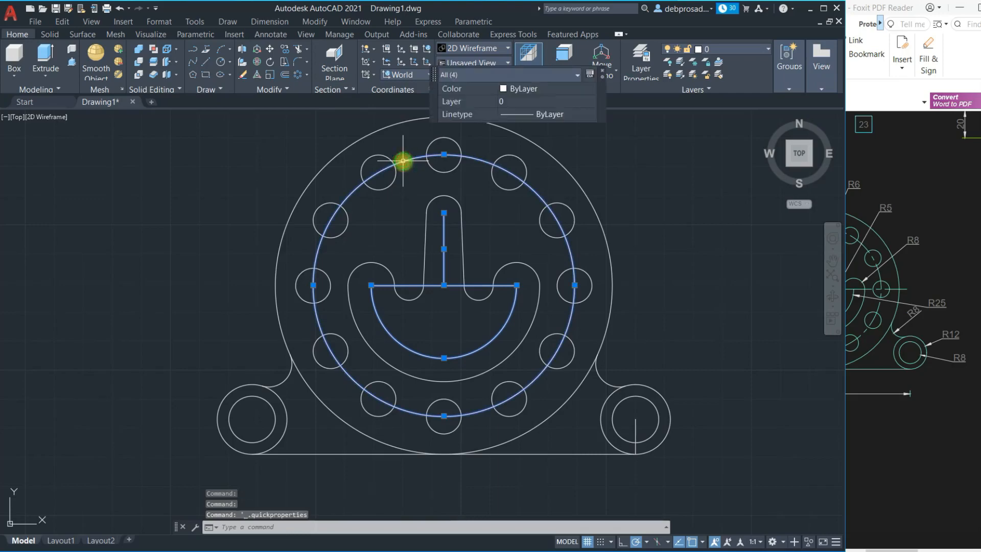
click(550, 116)
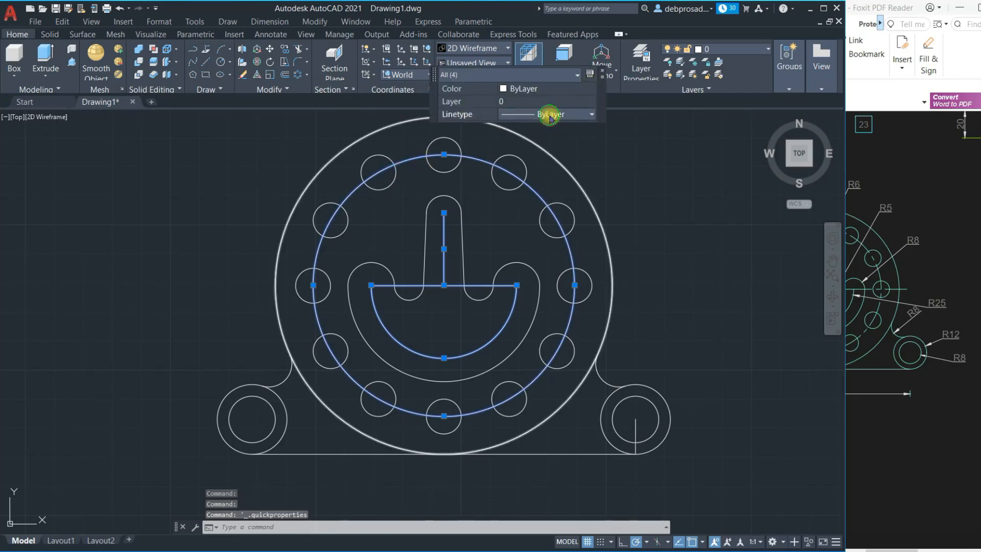
click(554, 116)
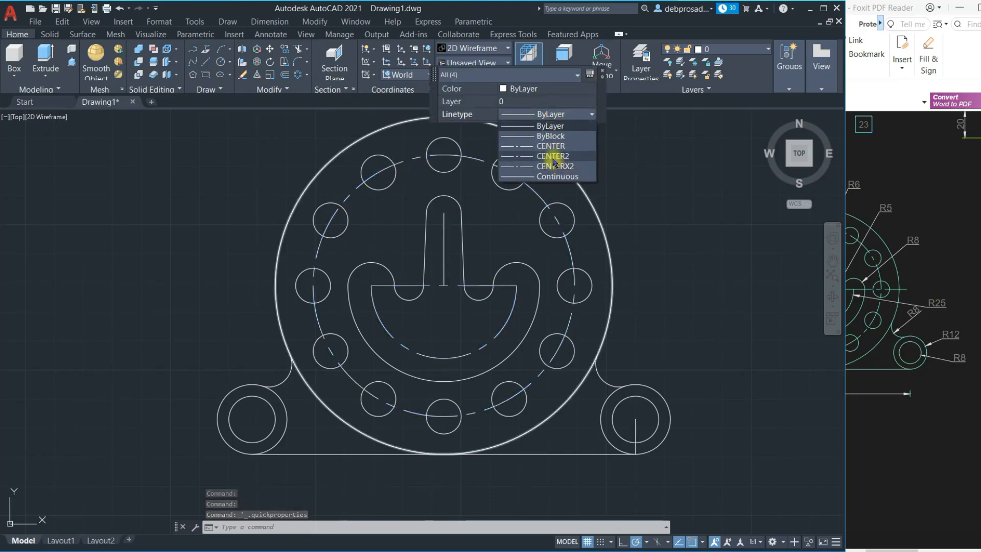
click(553, 157)
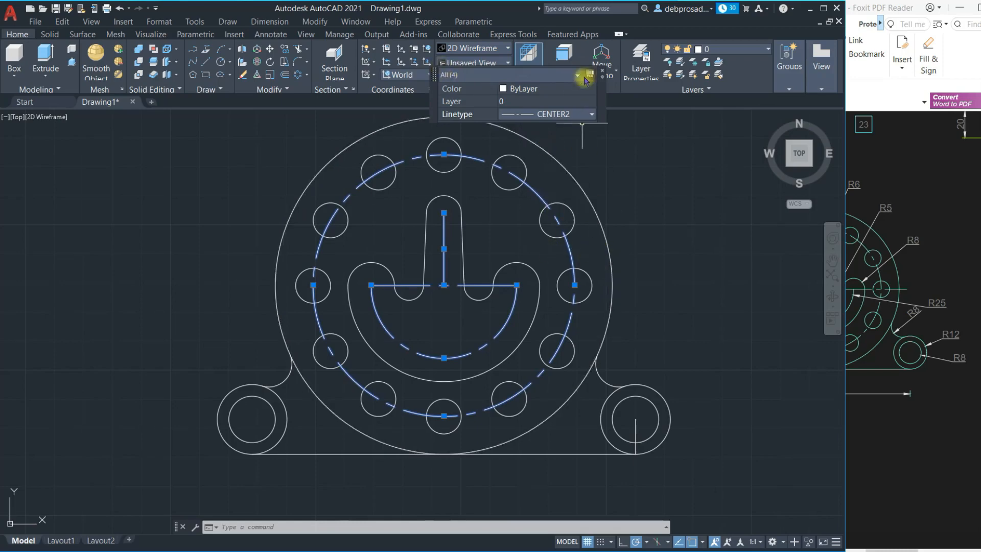
click(659, 256)
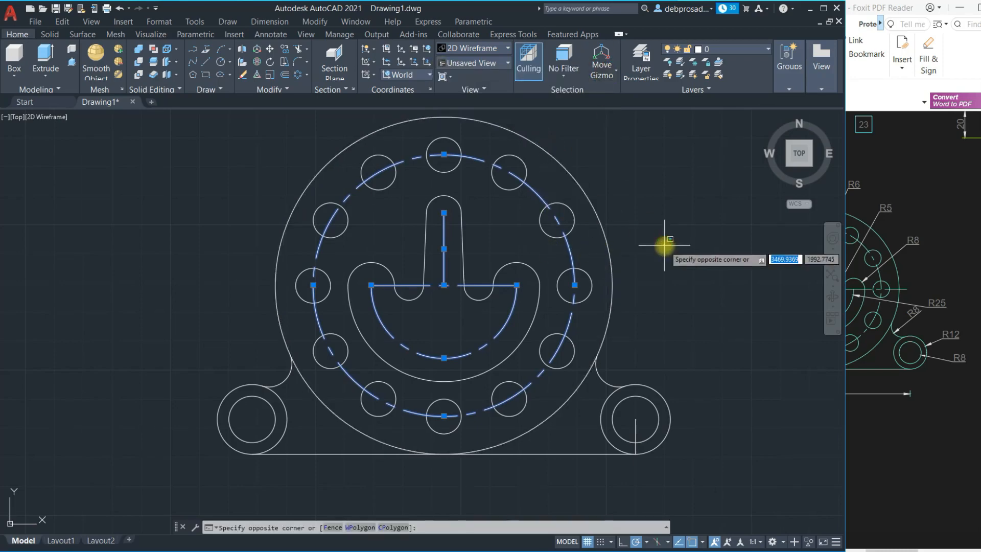
key(Escape)
key(Escape)
key(Escape)
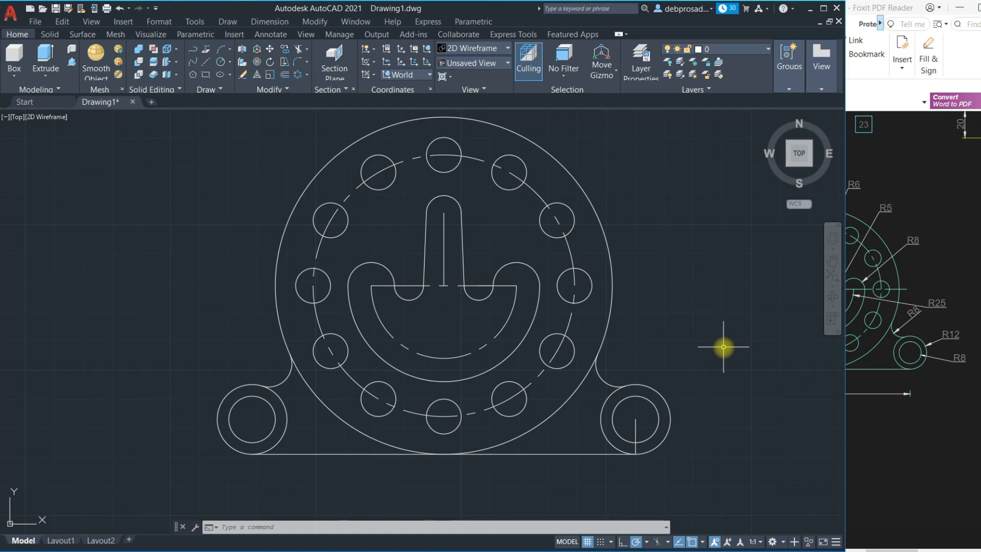
Add two horizontal linear dimensions below the base line, from the outer circle's bottom point to each lug centre
click(269, 21)
click(278, 48)
click(635, 453)
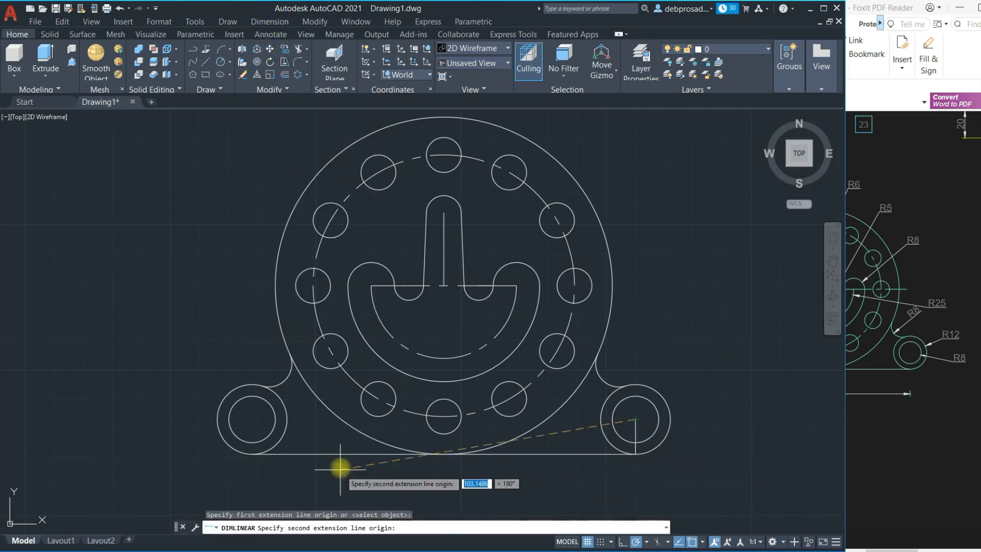
click(444, 453)
click(486, 478)
key(space)
click(252, 453)
click(443, 453)
click(434, 477)
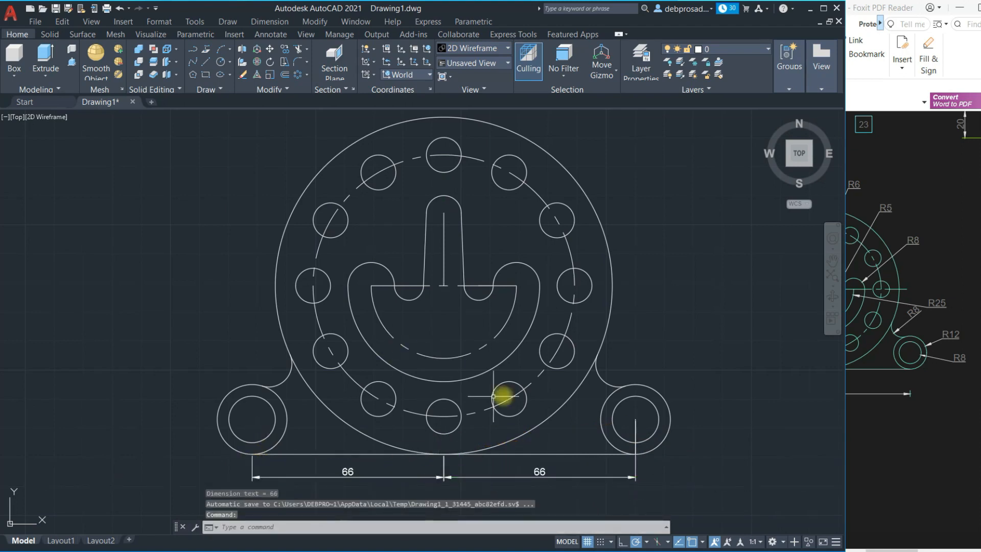
Add a vertical linear dimension to the upright centre line inside the slot
key(space)
click(443, 285)
click(443, 213)
click(478, 256)
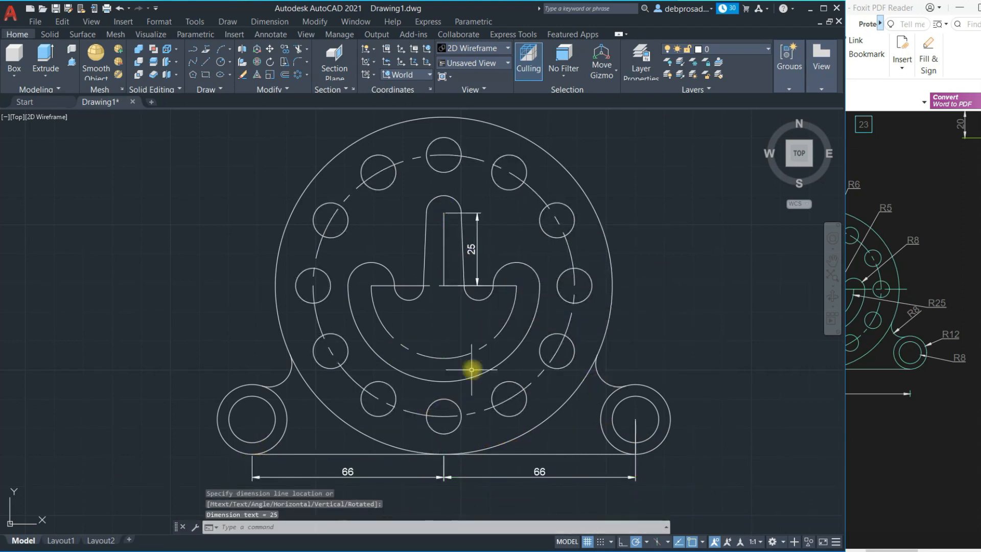
Add radius dimensions to the outer flange circle, the circle through the hole centres and one of the small holes
click(269, 22)
click(274, 101)
click(573, 182)
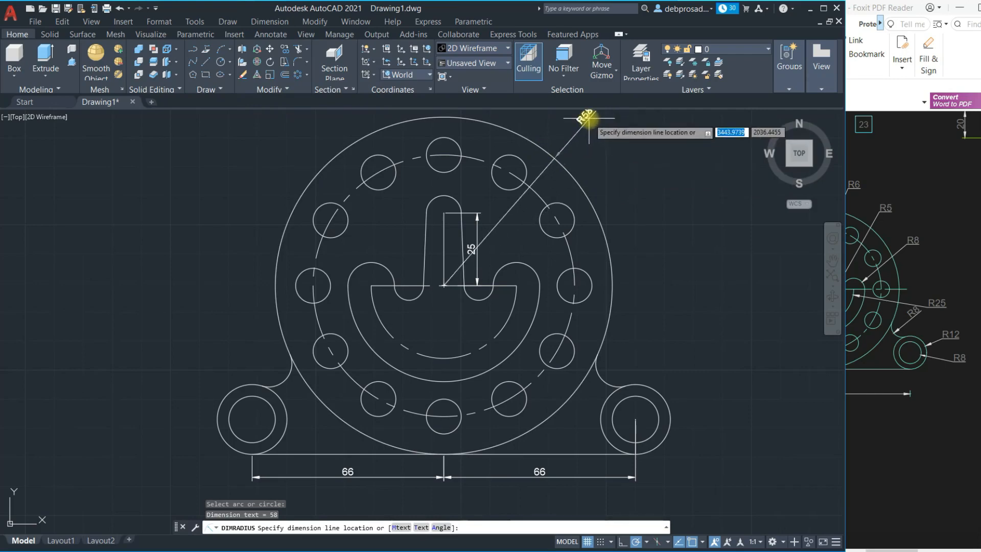
key(space)
click(531, 187)
click(576, 136)
key(space)
click(570, 209)
click(596, 176)
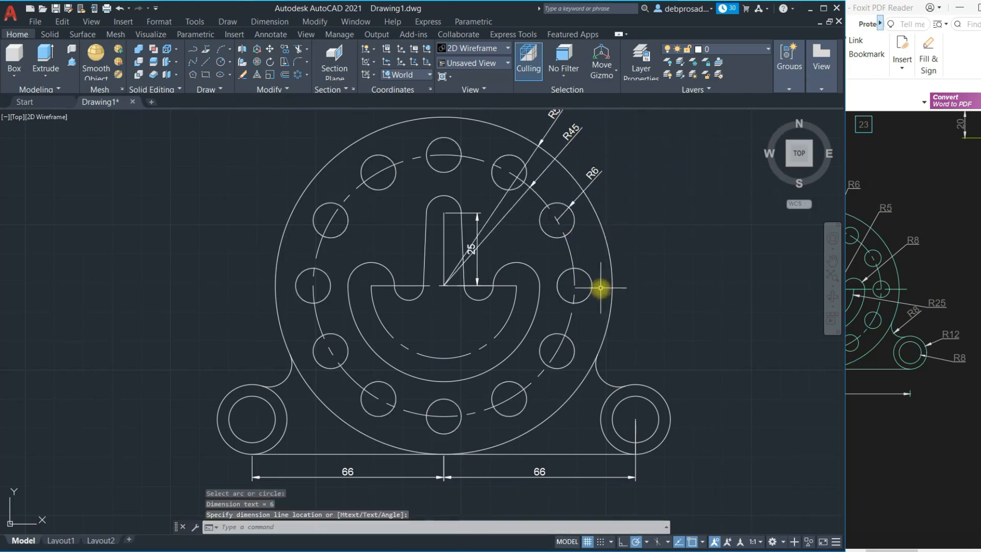
Add radius dimensions to the curved slot's right end arc and to the small arc left of the upright slot
key(space)
click(537, 274)
click(630, 216)
key(space)
click(418, 296)
scroll(401, 269, down, 2)
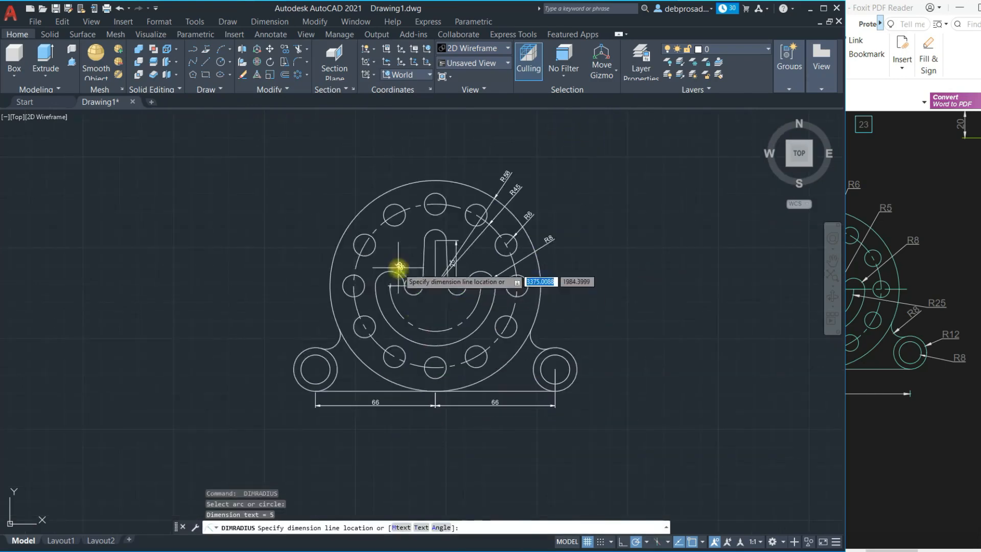
scroll(378, 250, up, 4)
scroll(298, 194, down, 3)
click(253, 393)
Add radius dimensions to the right lug's fillet arc and to its outer and inner circles
key(space)
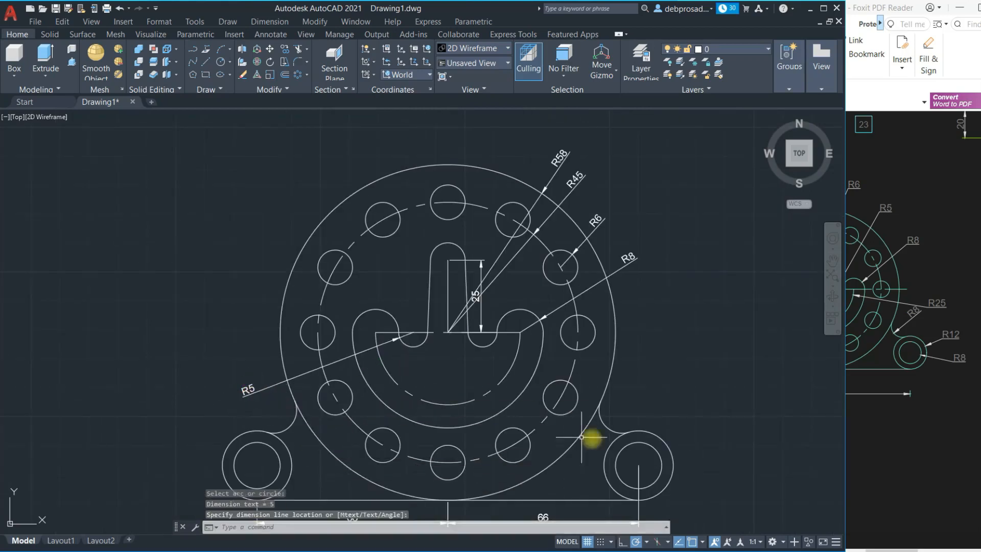
click(622, 449)
click(611, 415)
key(space)
click(654, 435)
click(664, 430)
key(space)
click(658, 452)
click(685, 440)
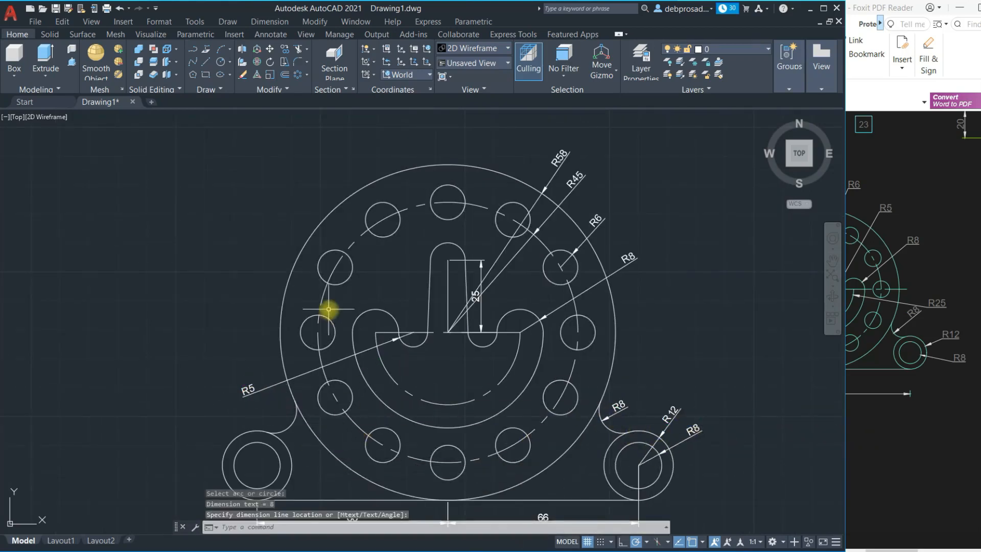
Add a radius dimension to the upright slot's top arc and move its text farther outside the outer flange circle
key(space)
click(456, 245)
click(505, 158)
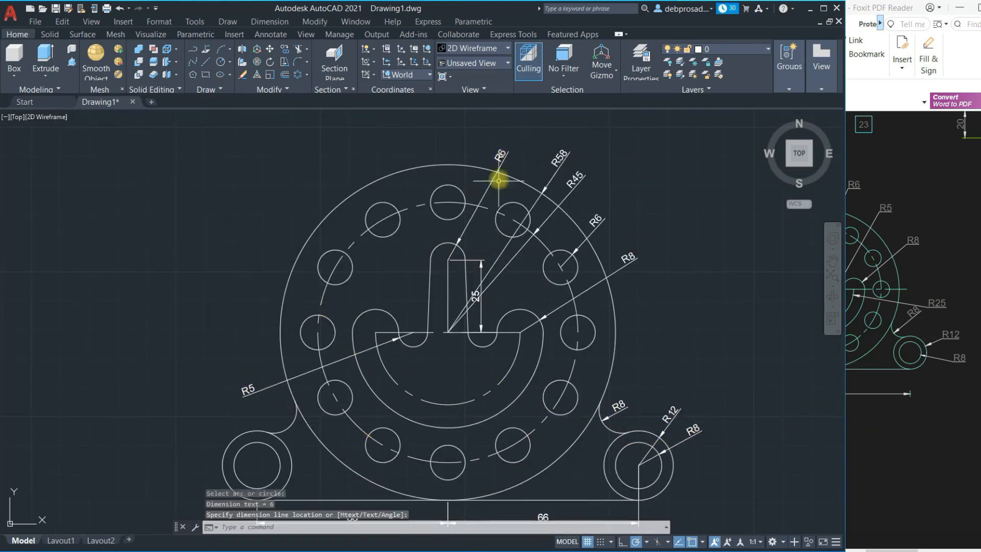
click(497, 174)
click(504, 157)
click(515, 148)
Add a radius dimension to the dashed centre arc of the curved slot, placing its text outside the flange circle
key(space)
click(517, 356)
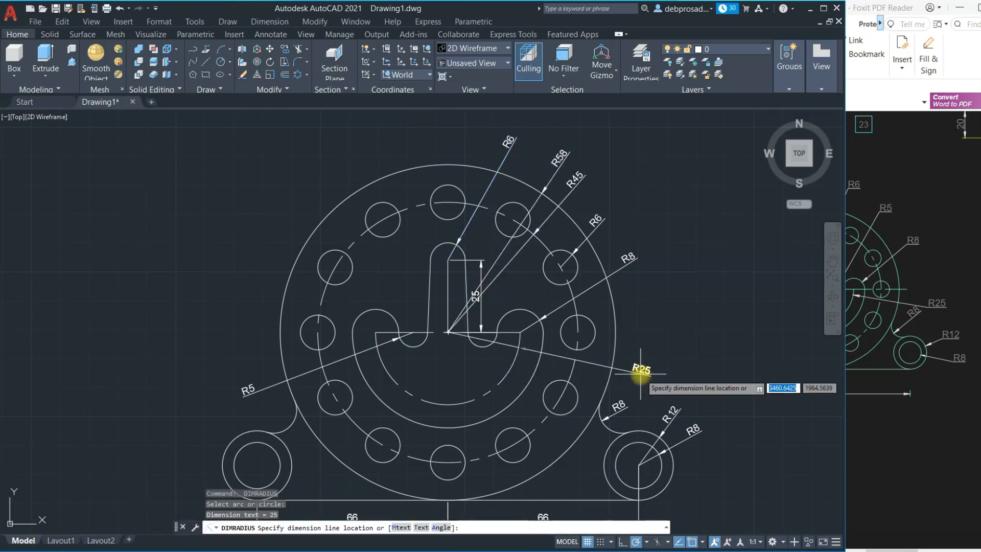
scroll(427, 221, down, 3)
scroll(230, 214, up, 3)
scroll(486, 276, down, 3)
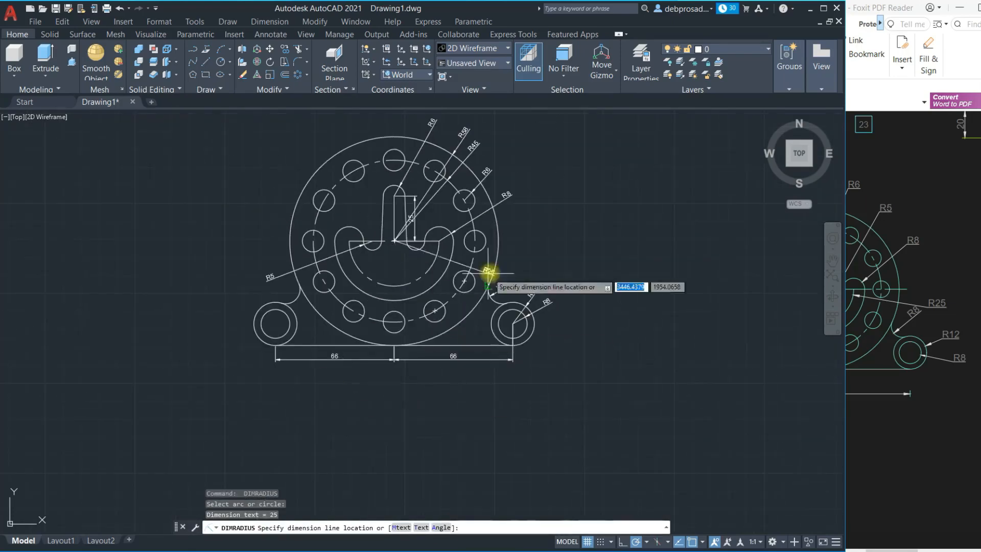
click(515, 268)
scroll(416, 252, up, 2)
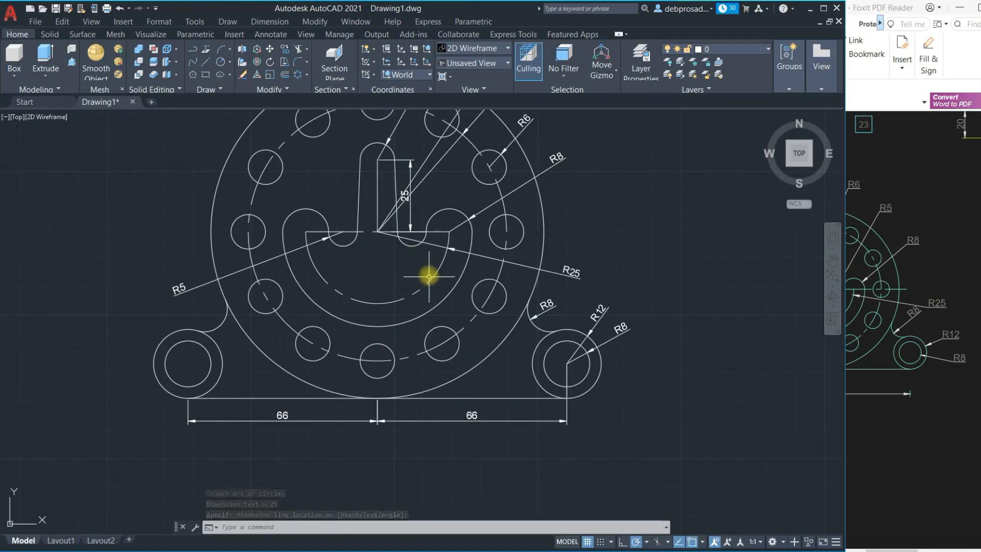
Shift the R25 dimension's text slightly closer to the flange circle
click(378, 232)
click(378, 231)
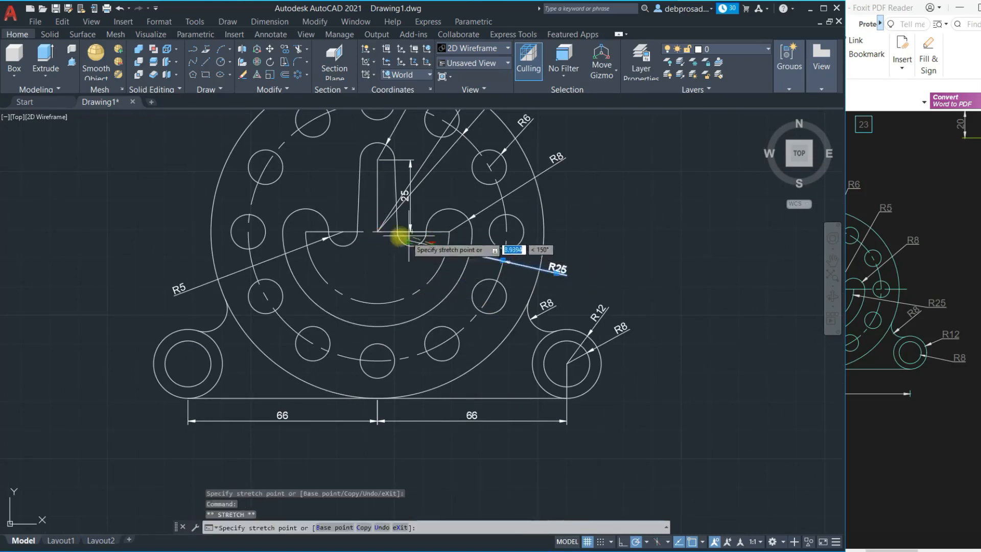
key(Escape)
Switch to the Foxit PDF Reader reference and compare drawing 25 with the dimensioned flange, then return to AutoCAD
click(862, 408)
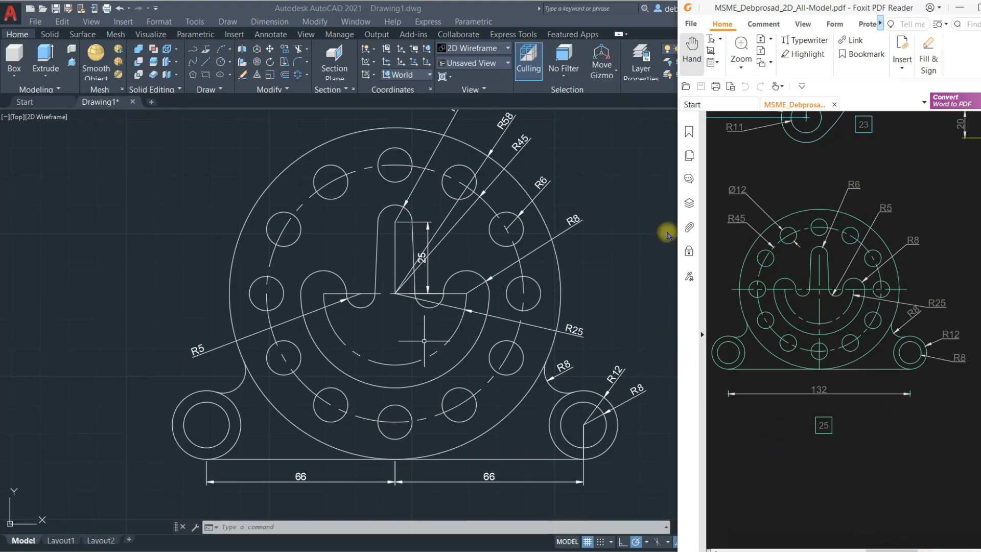
scroll(447, 429, down, 1)
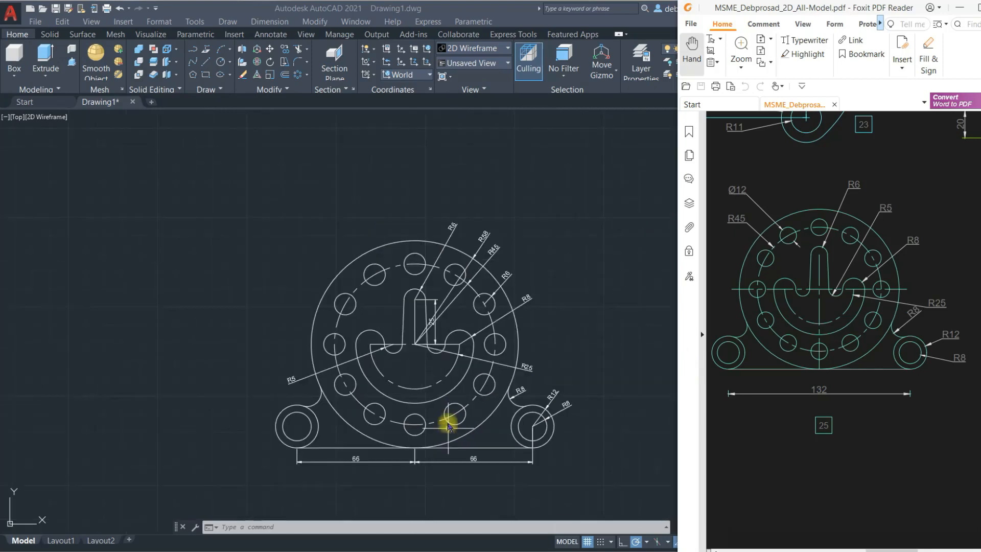
scroll(446, 419, up, 1)
click(621, 279)
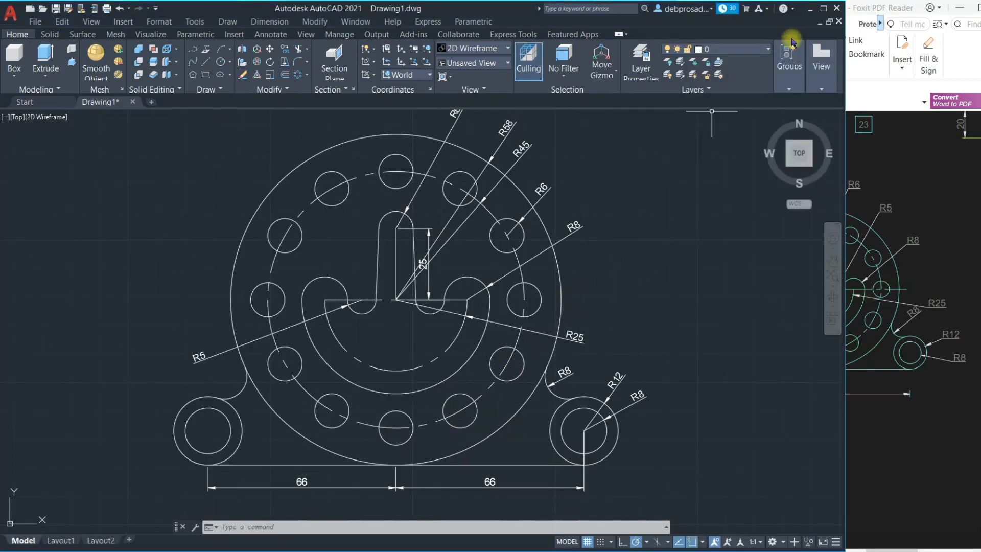